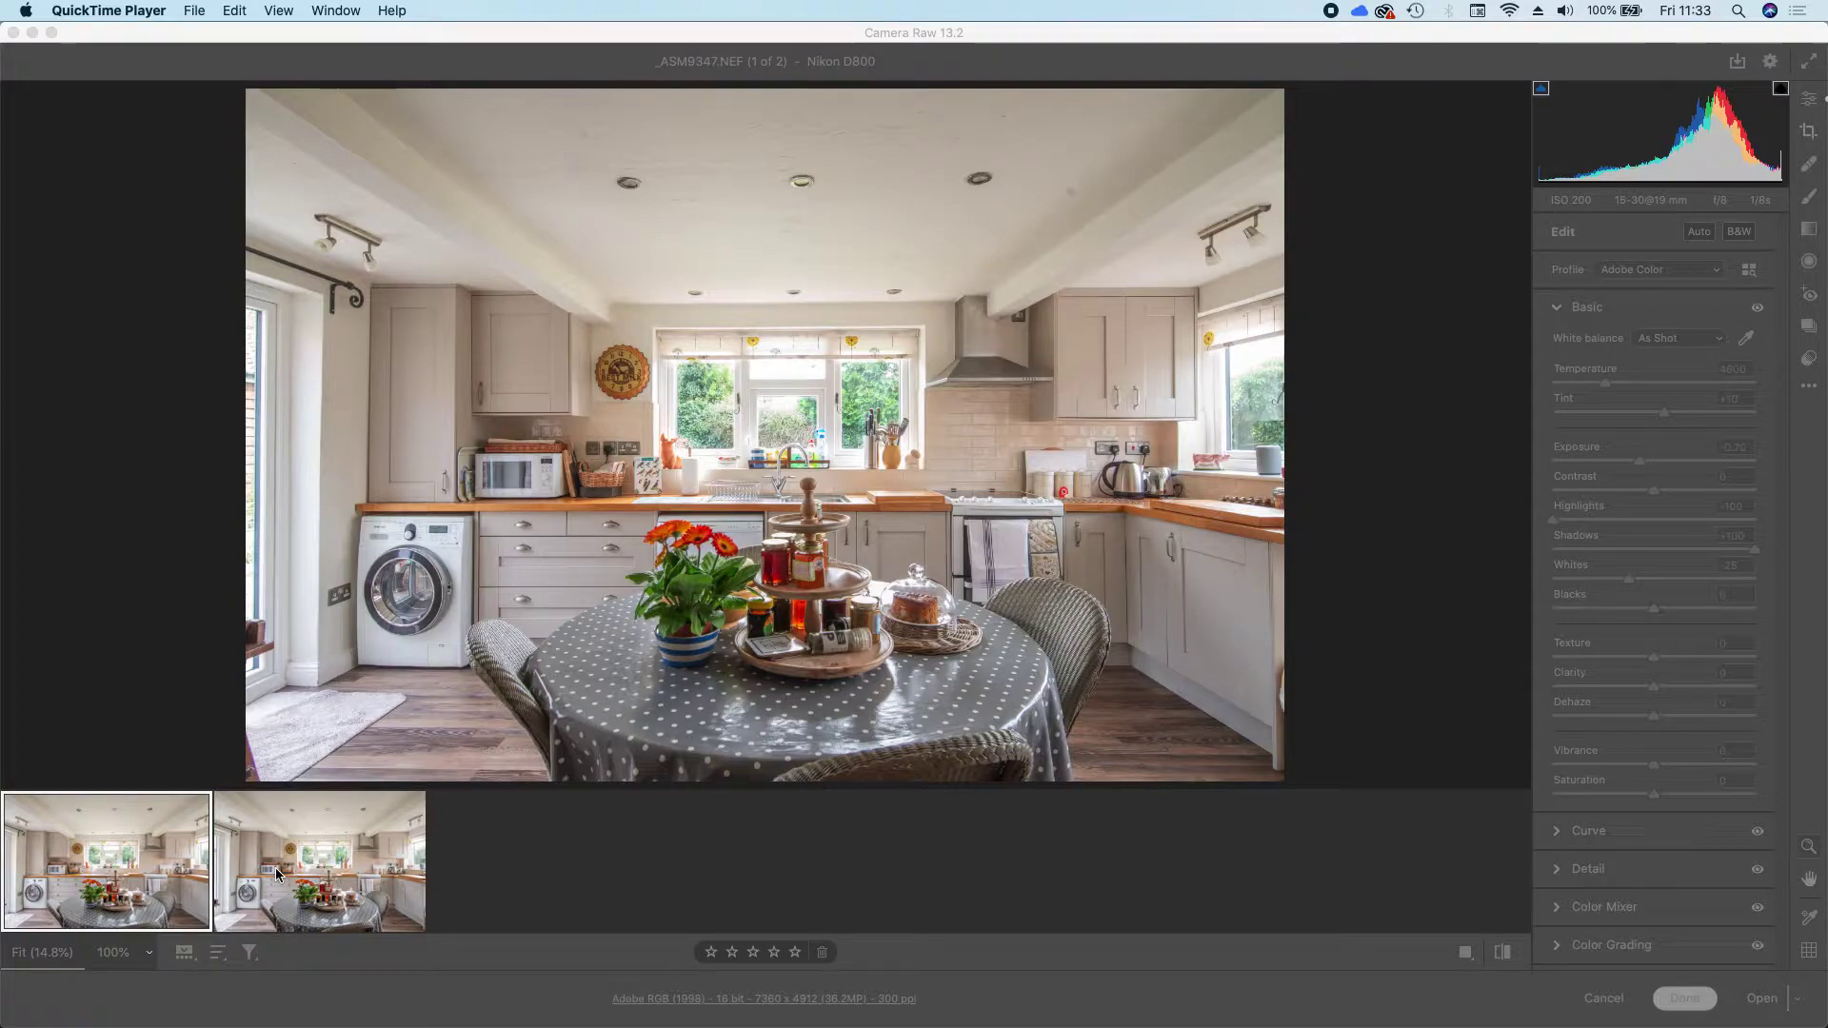
# - Hide the filmstrip and show it again
pyautogui.click(184, 955)
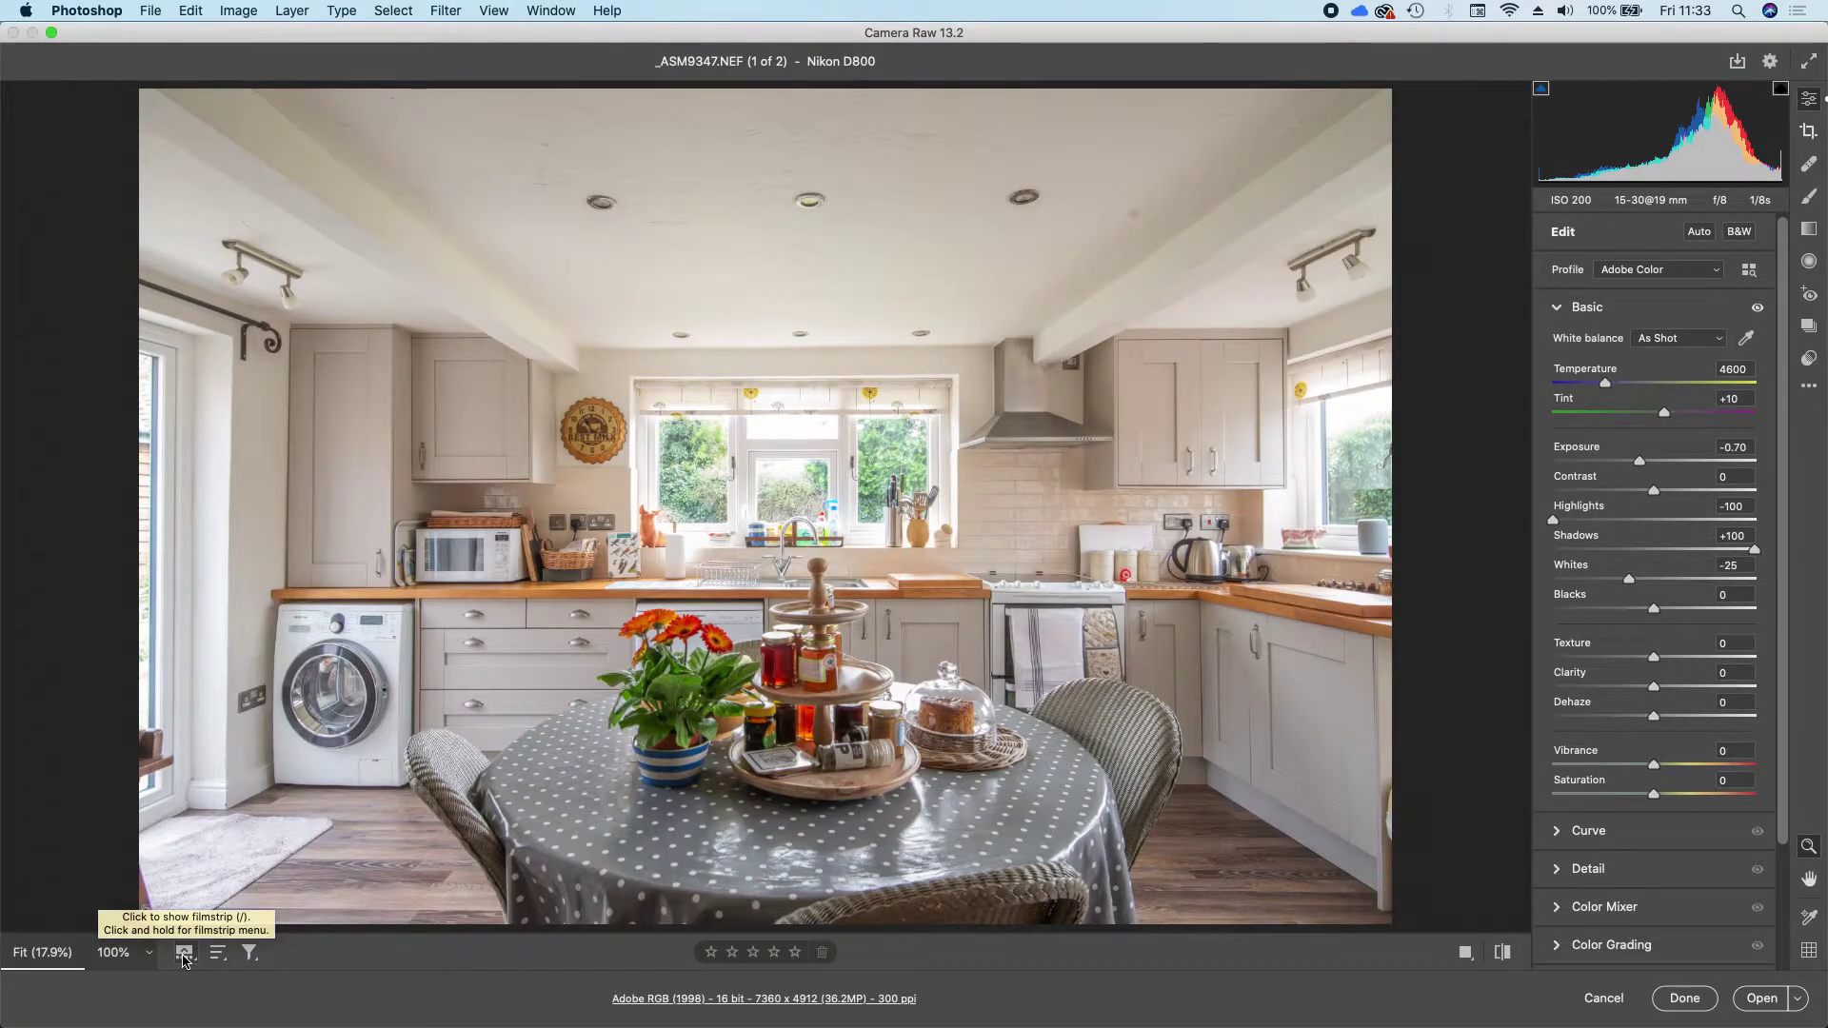
pyautogui.click(184, 956)
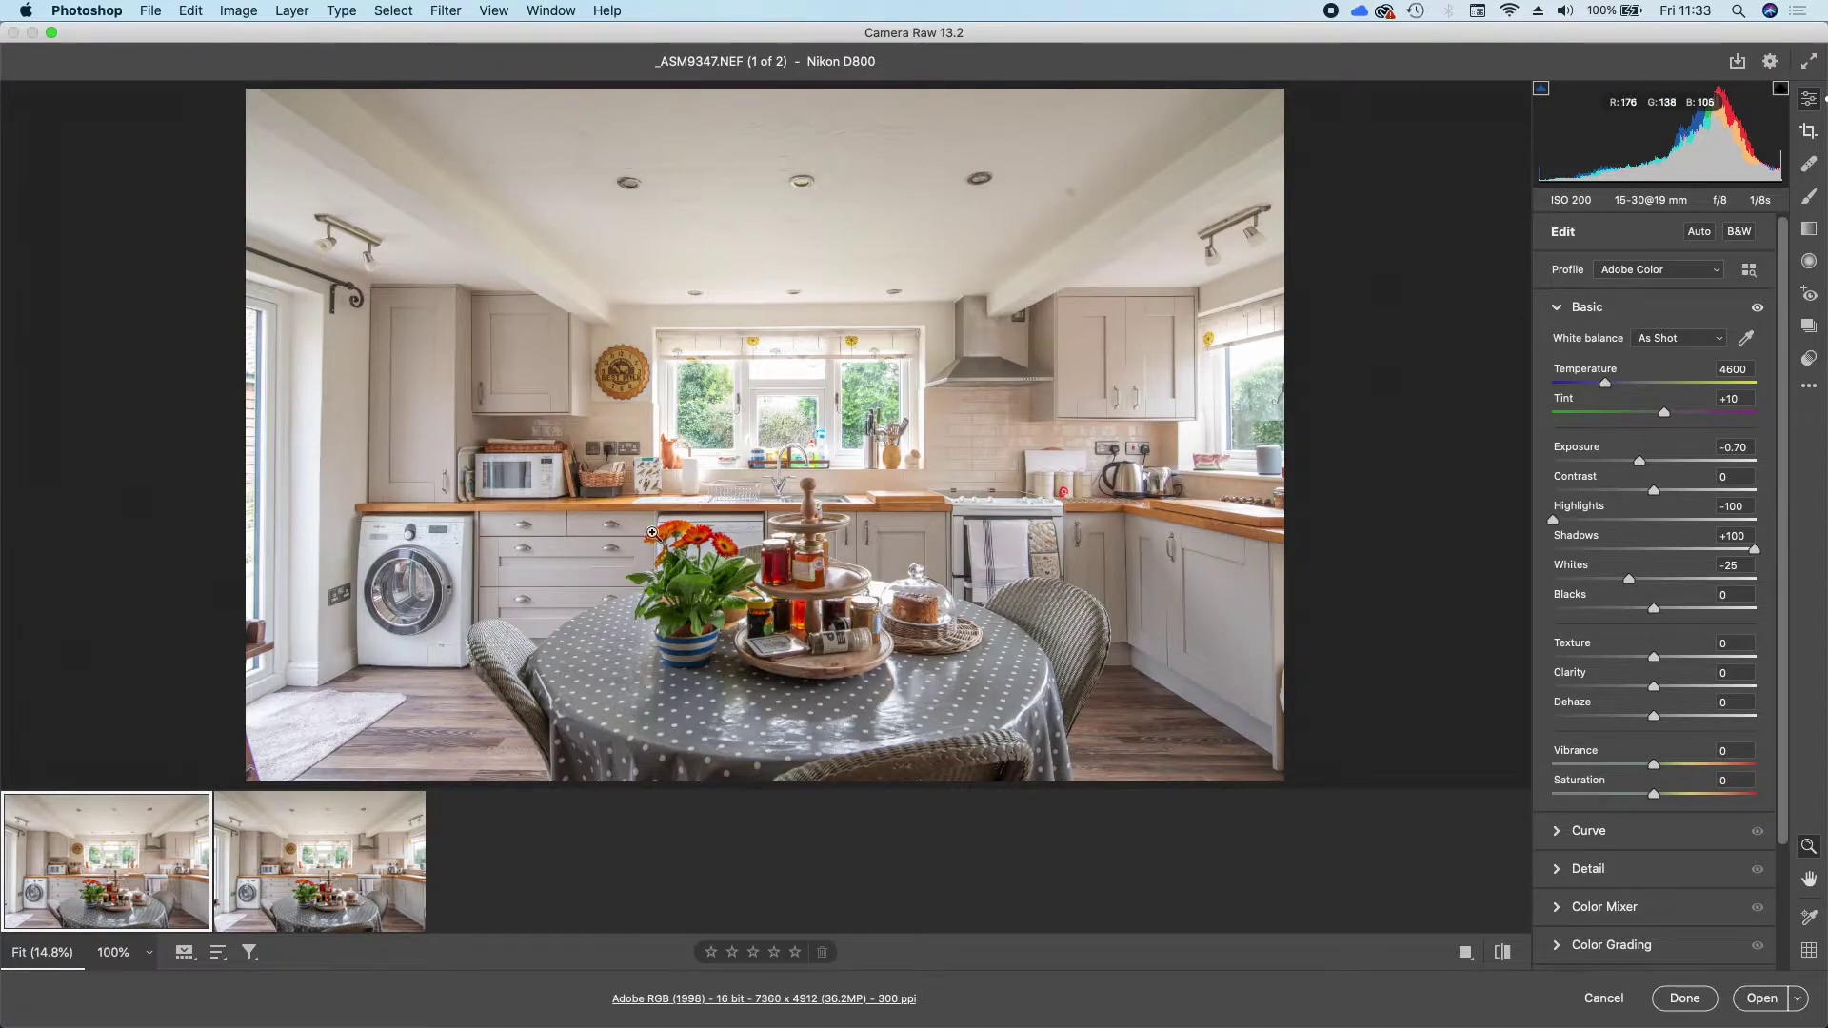
# - Preview the Super Resolution enhancement for the original _ASM9347.NEF, and cancel without enhancing
pyautogui.moveTo(137, 859)
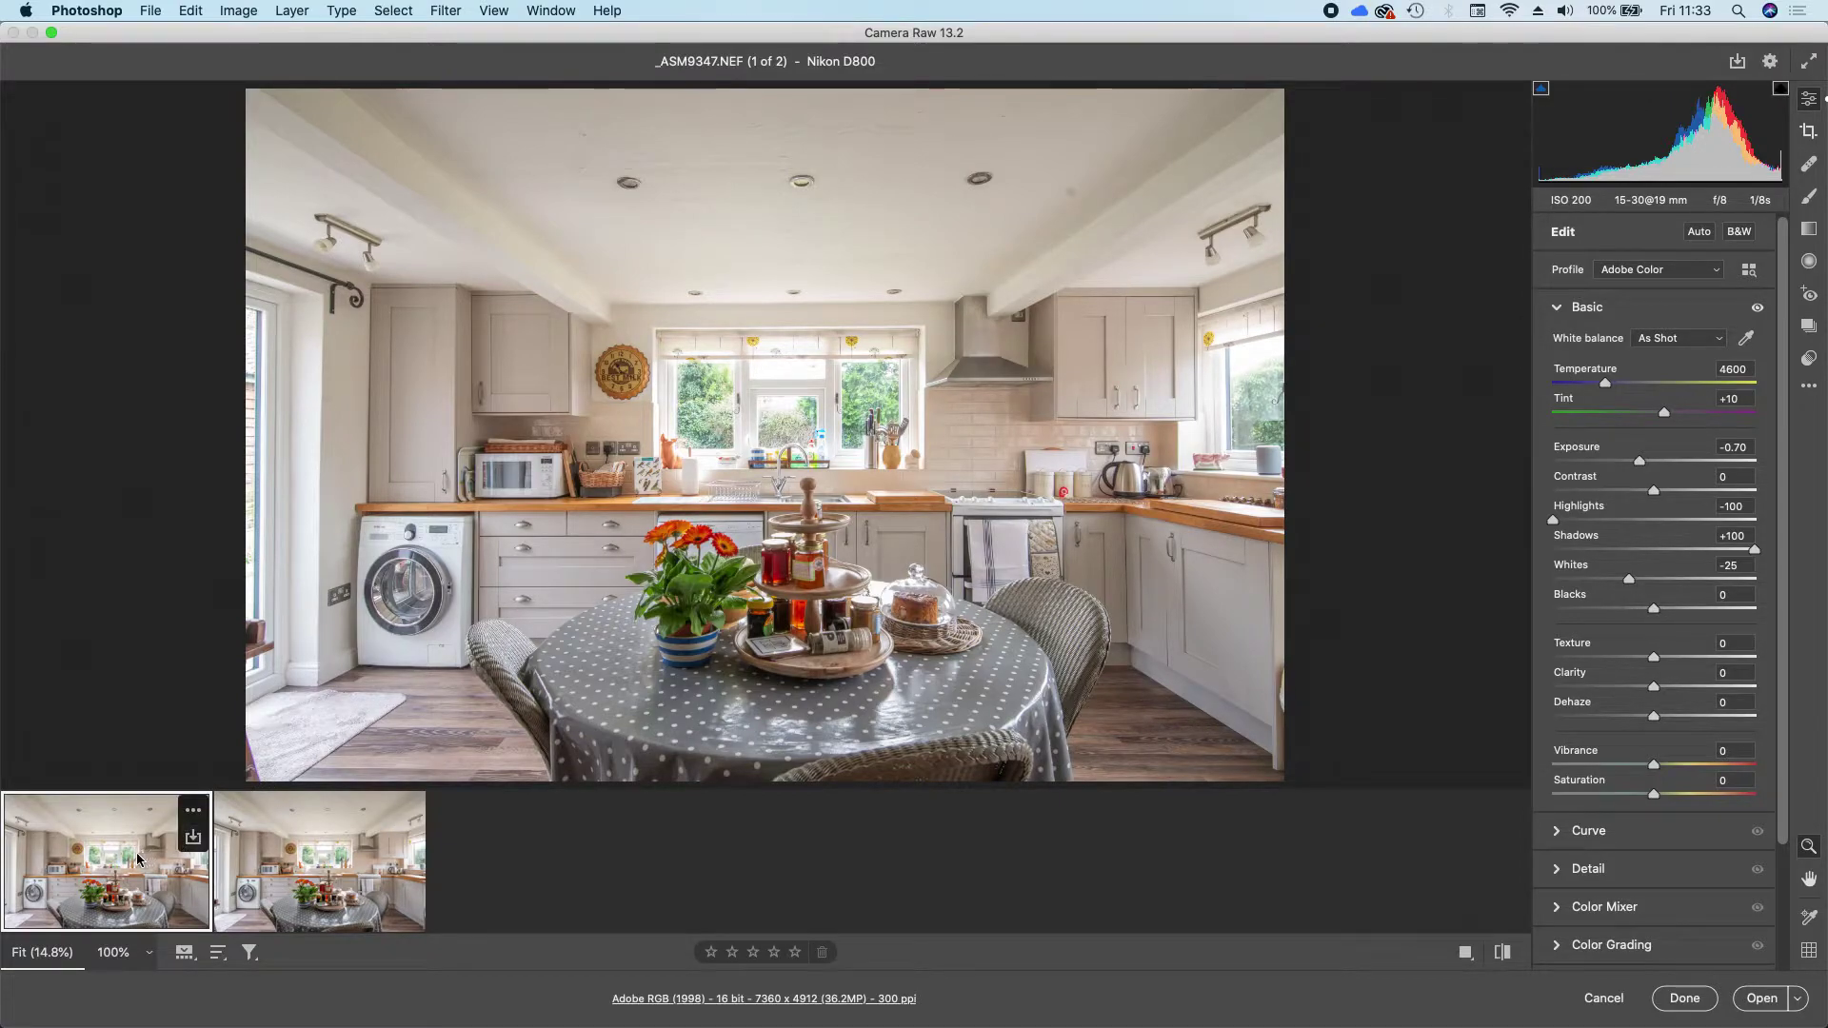
pyautogui.rightClick(79, 884)
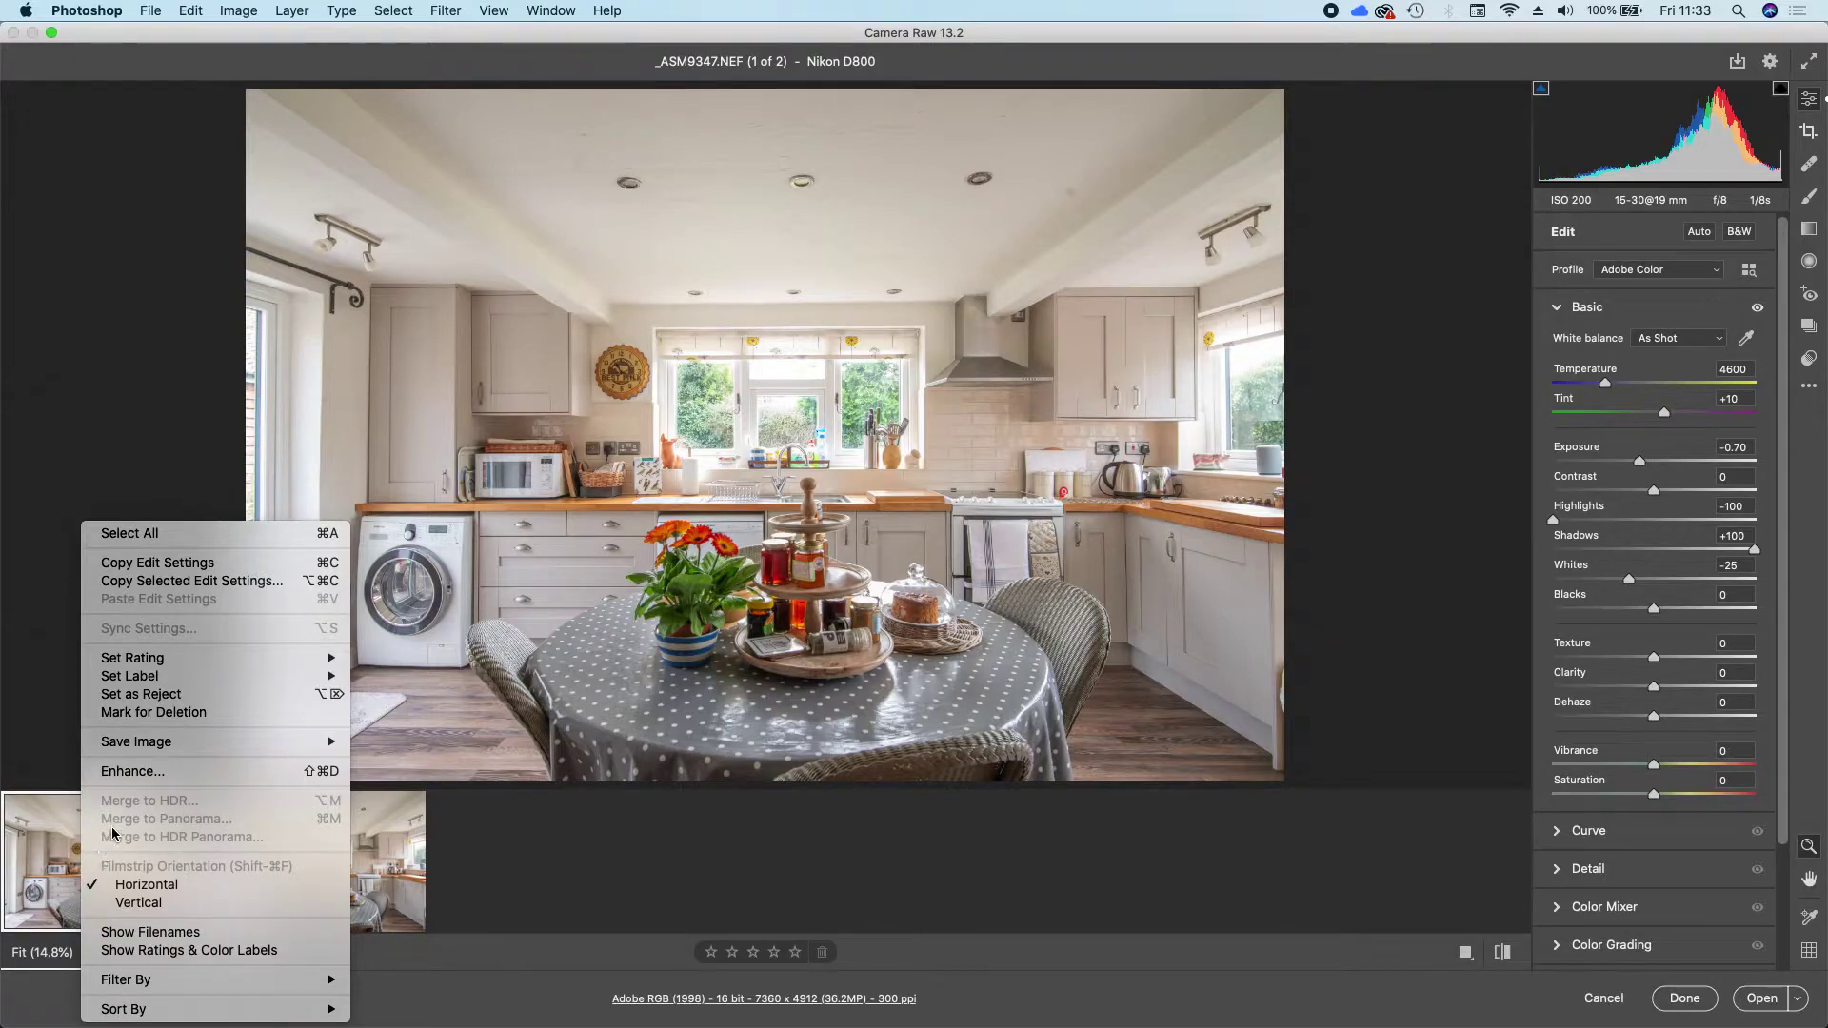
pyautogui.click(116, 772)
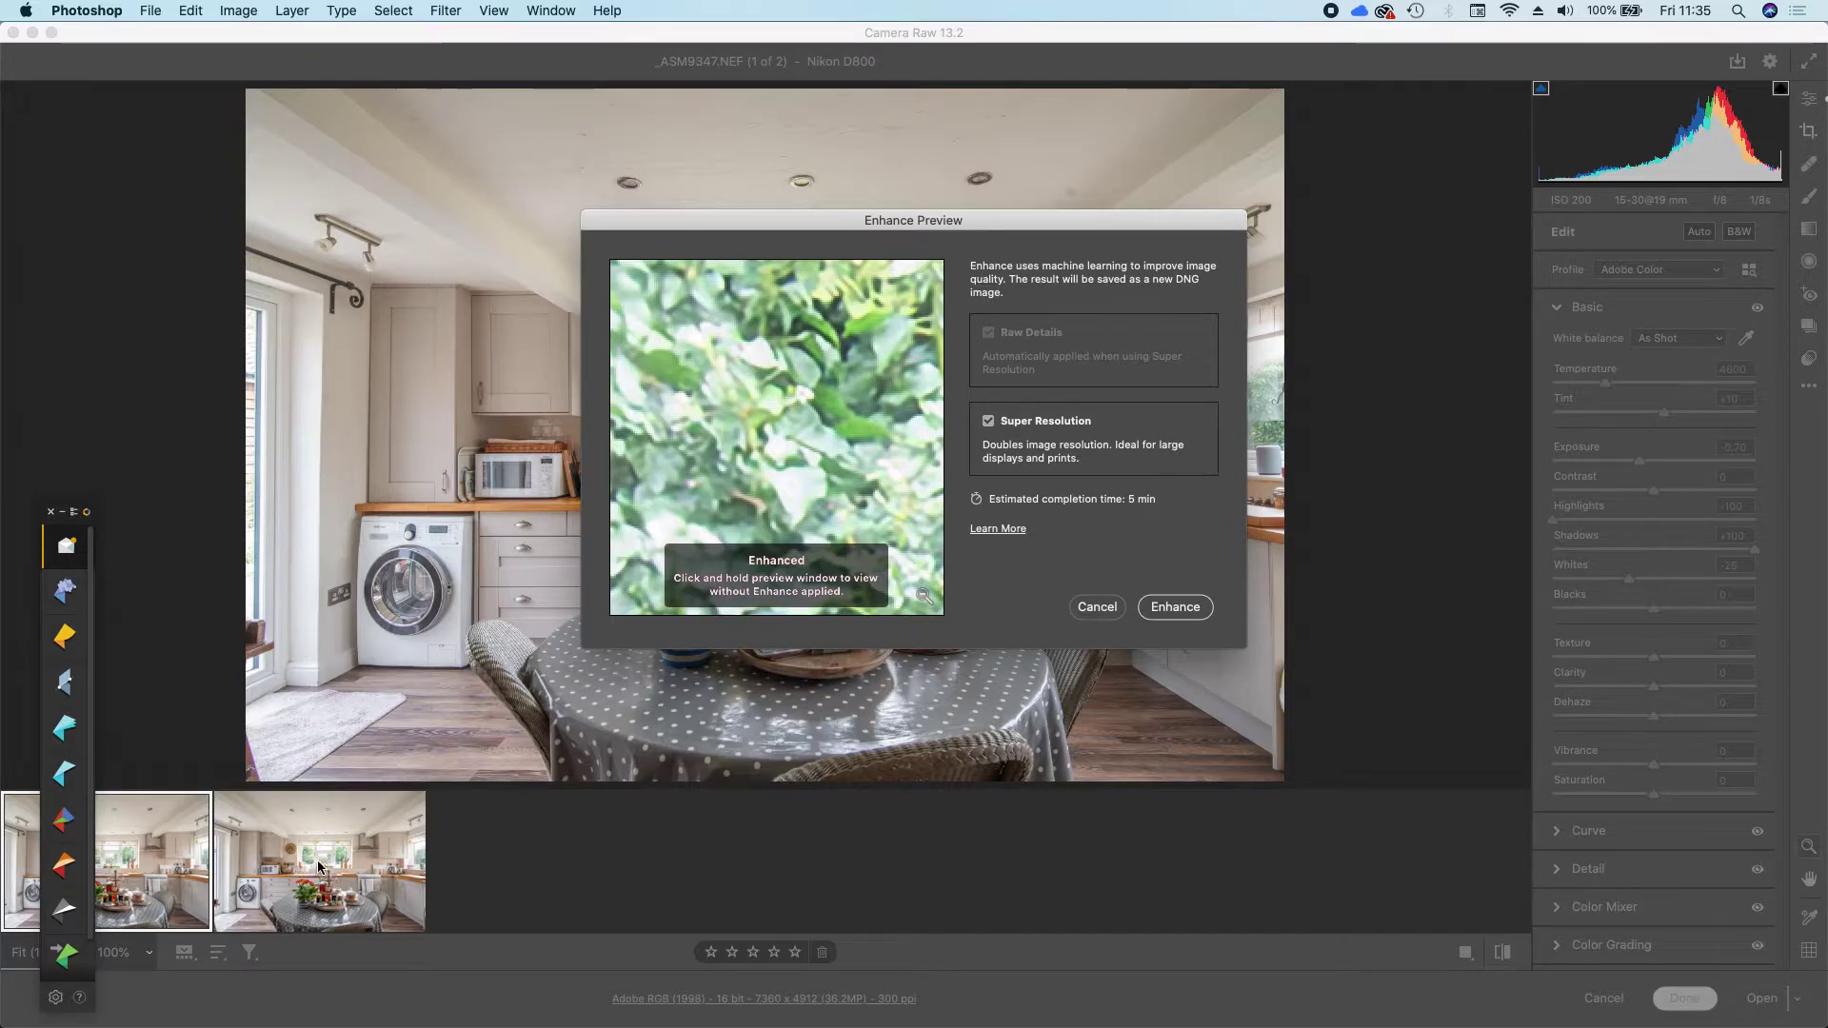
pyautogui.click(1097, 607)
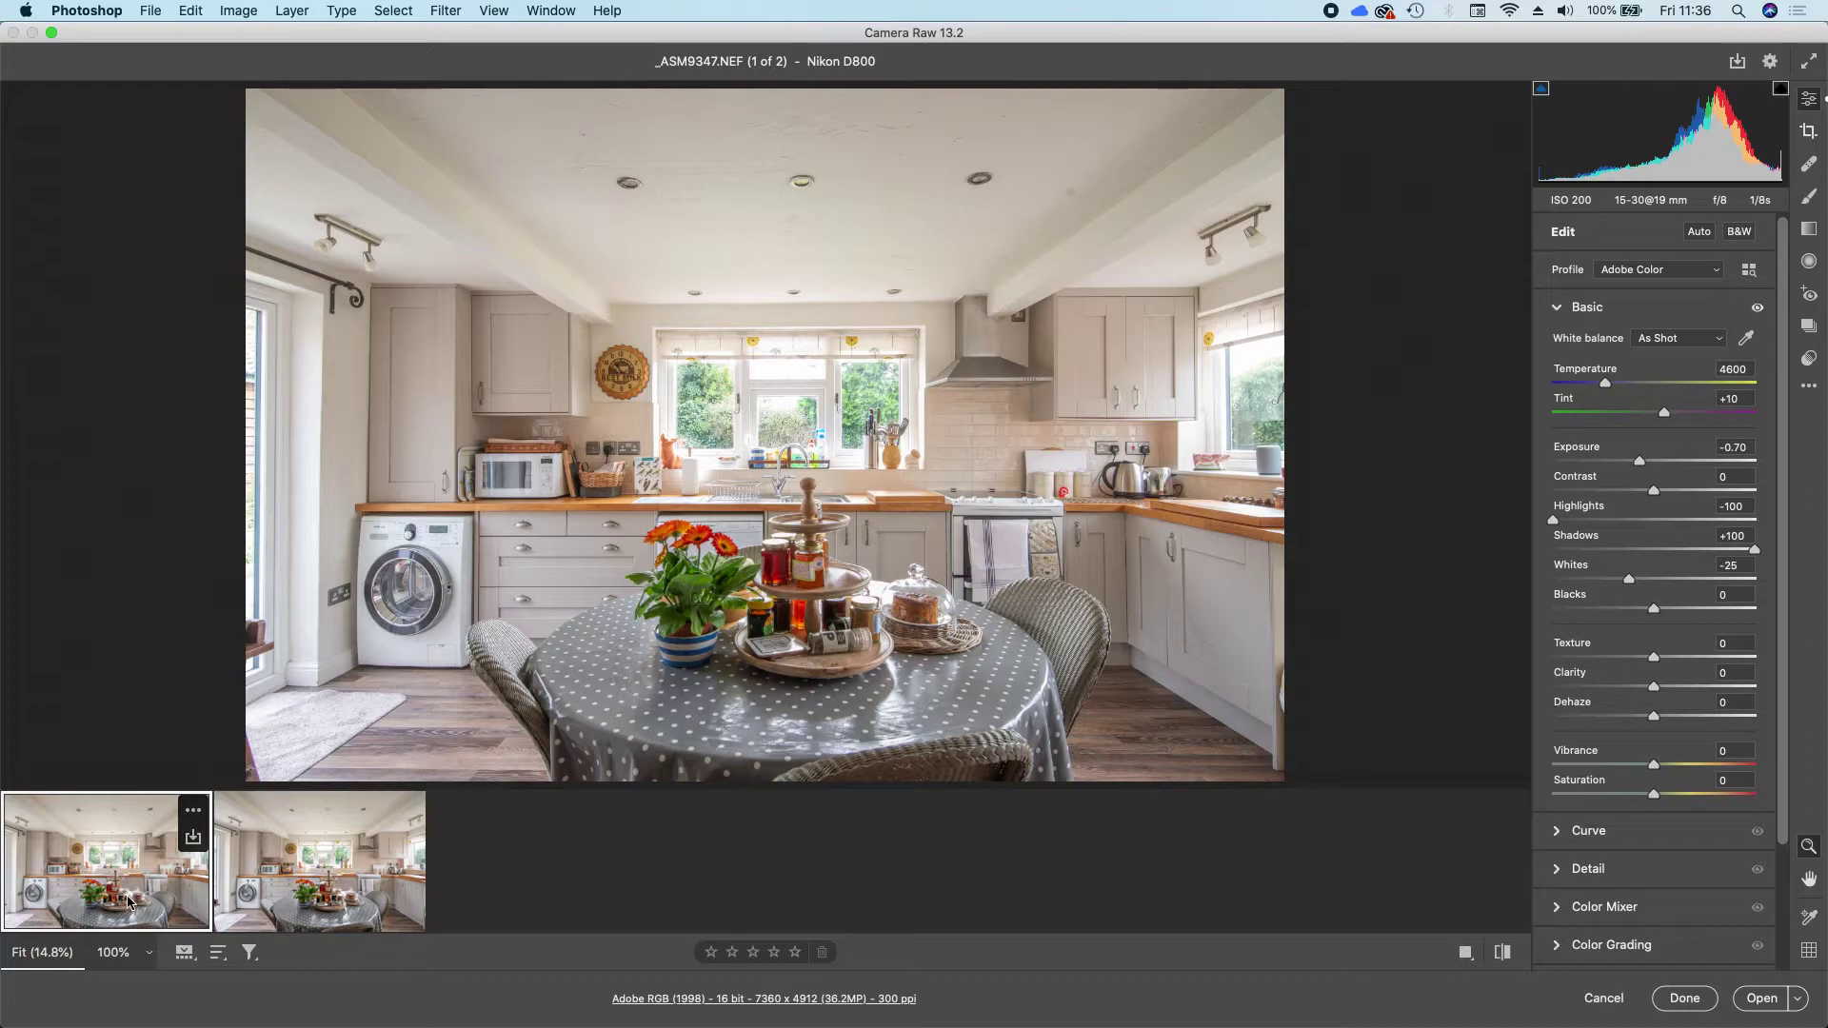
# - View the original NEF at 200% and examine the detail from the window sill across to the garden birds card and wicker basket
pyautogui.click(147, 954)
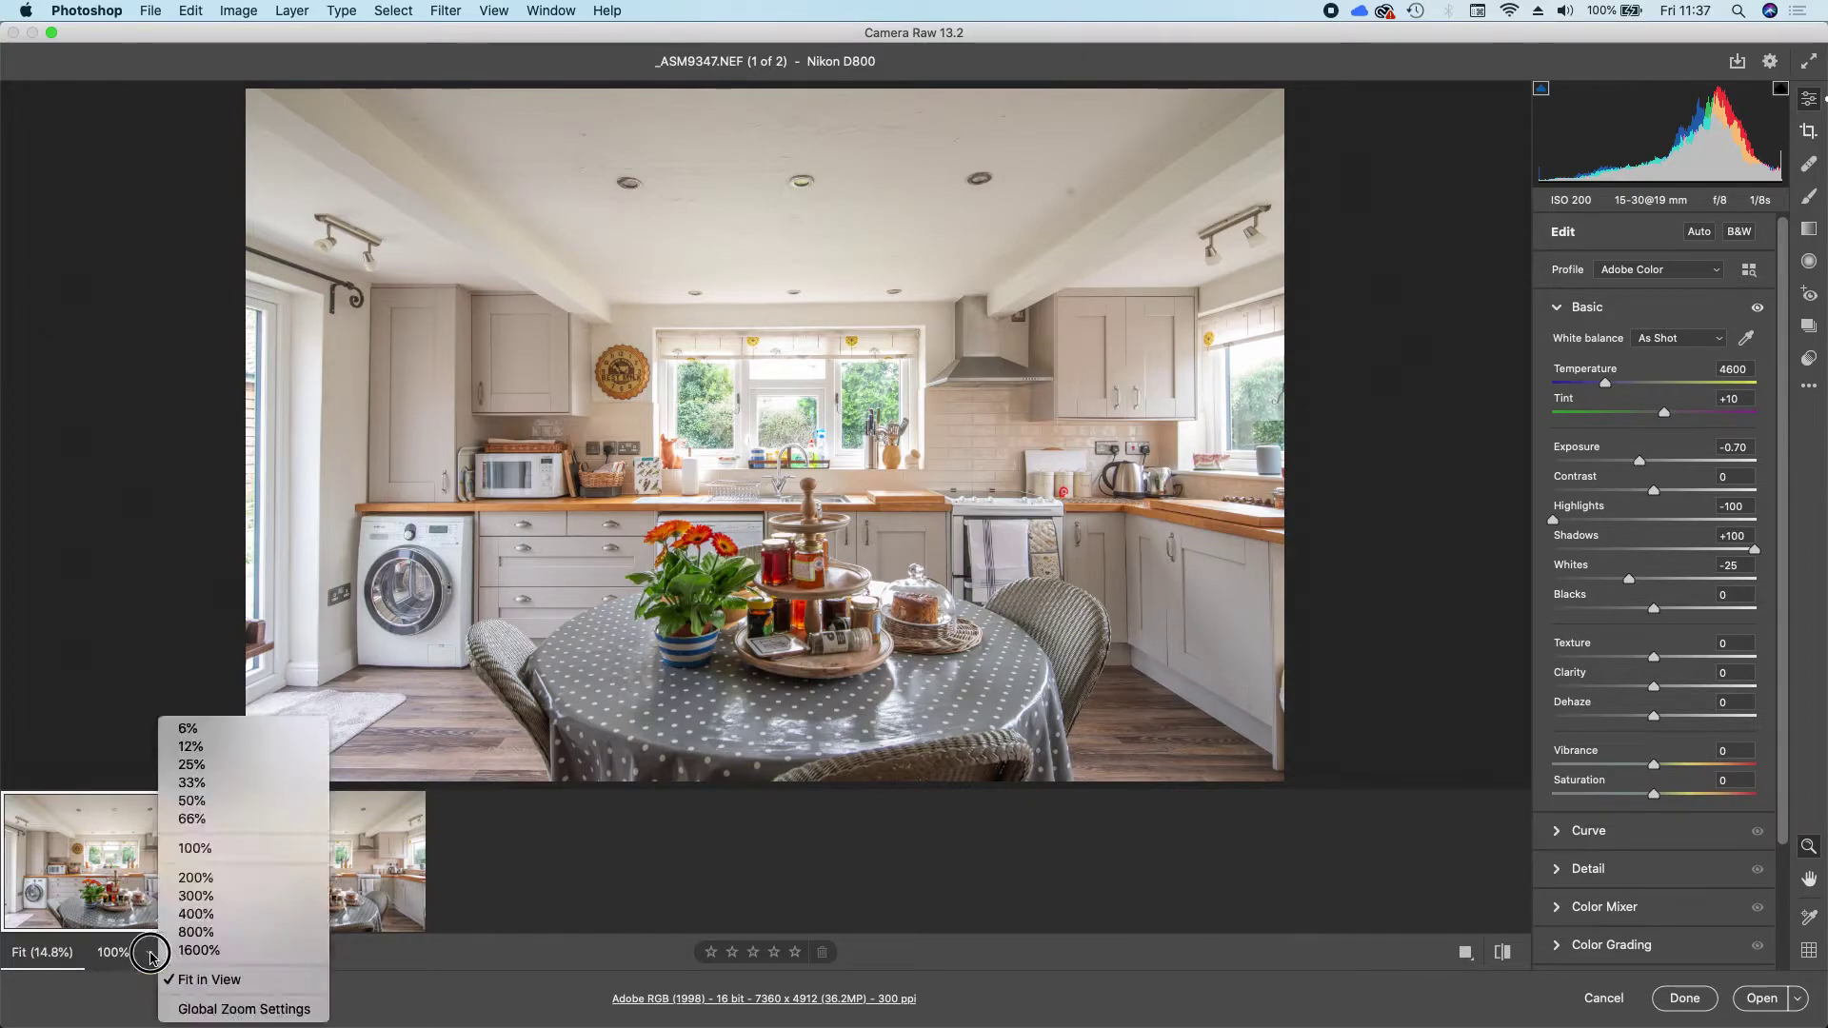
pyautogui.click(193, 879)
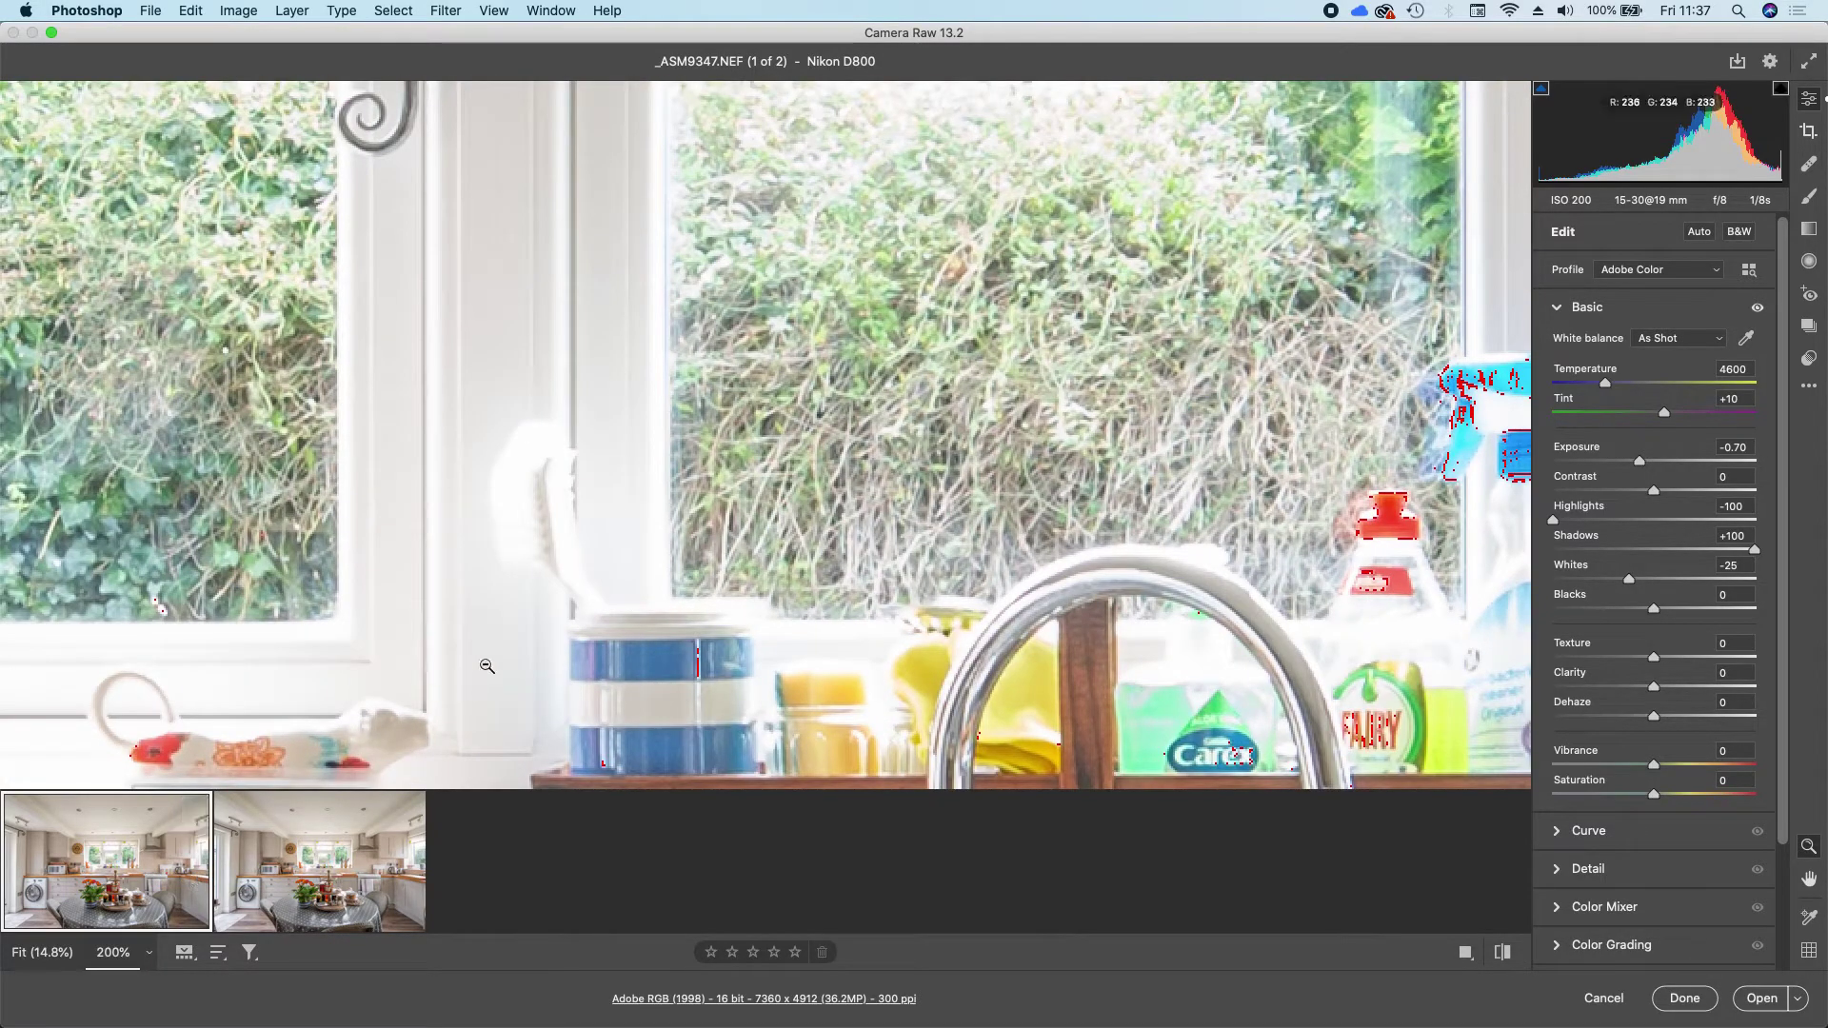
pyautogui.hscroll(-10, 528, 363)
pyautogui.scroll(-4, 529, 363)
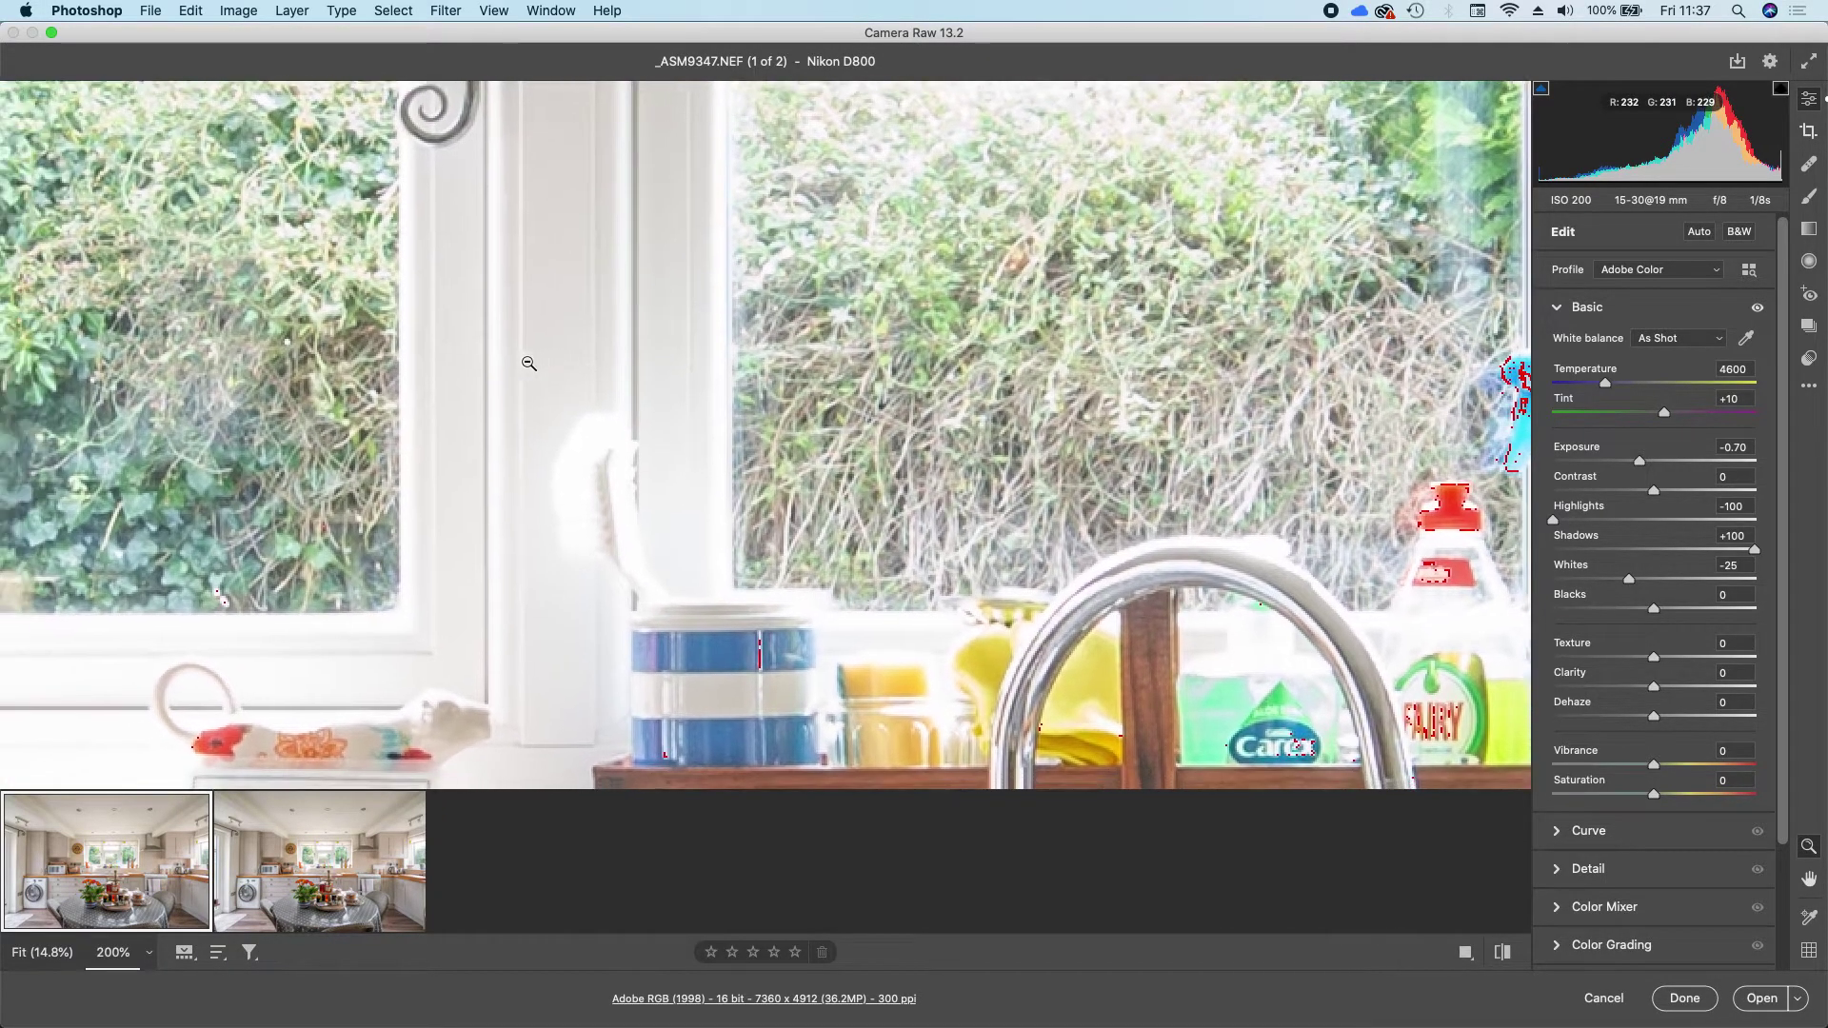
pyautogui.hscroll(-12, 529, 363)
pyautogui.scroll(-4, 528, 363)
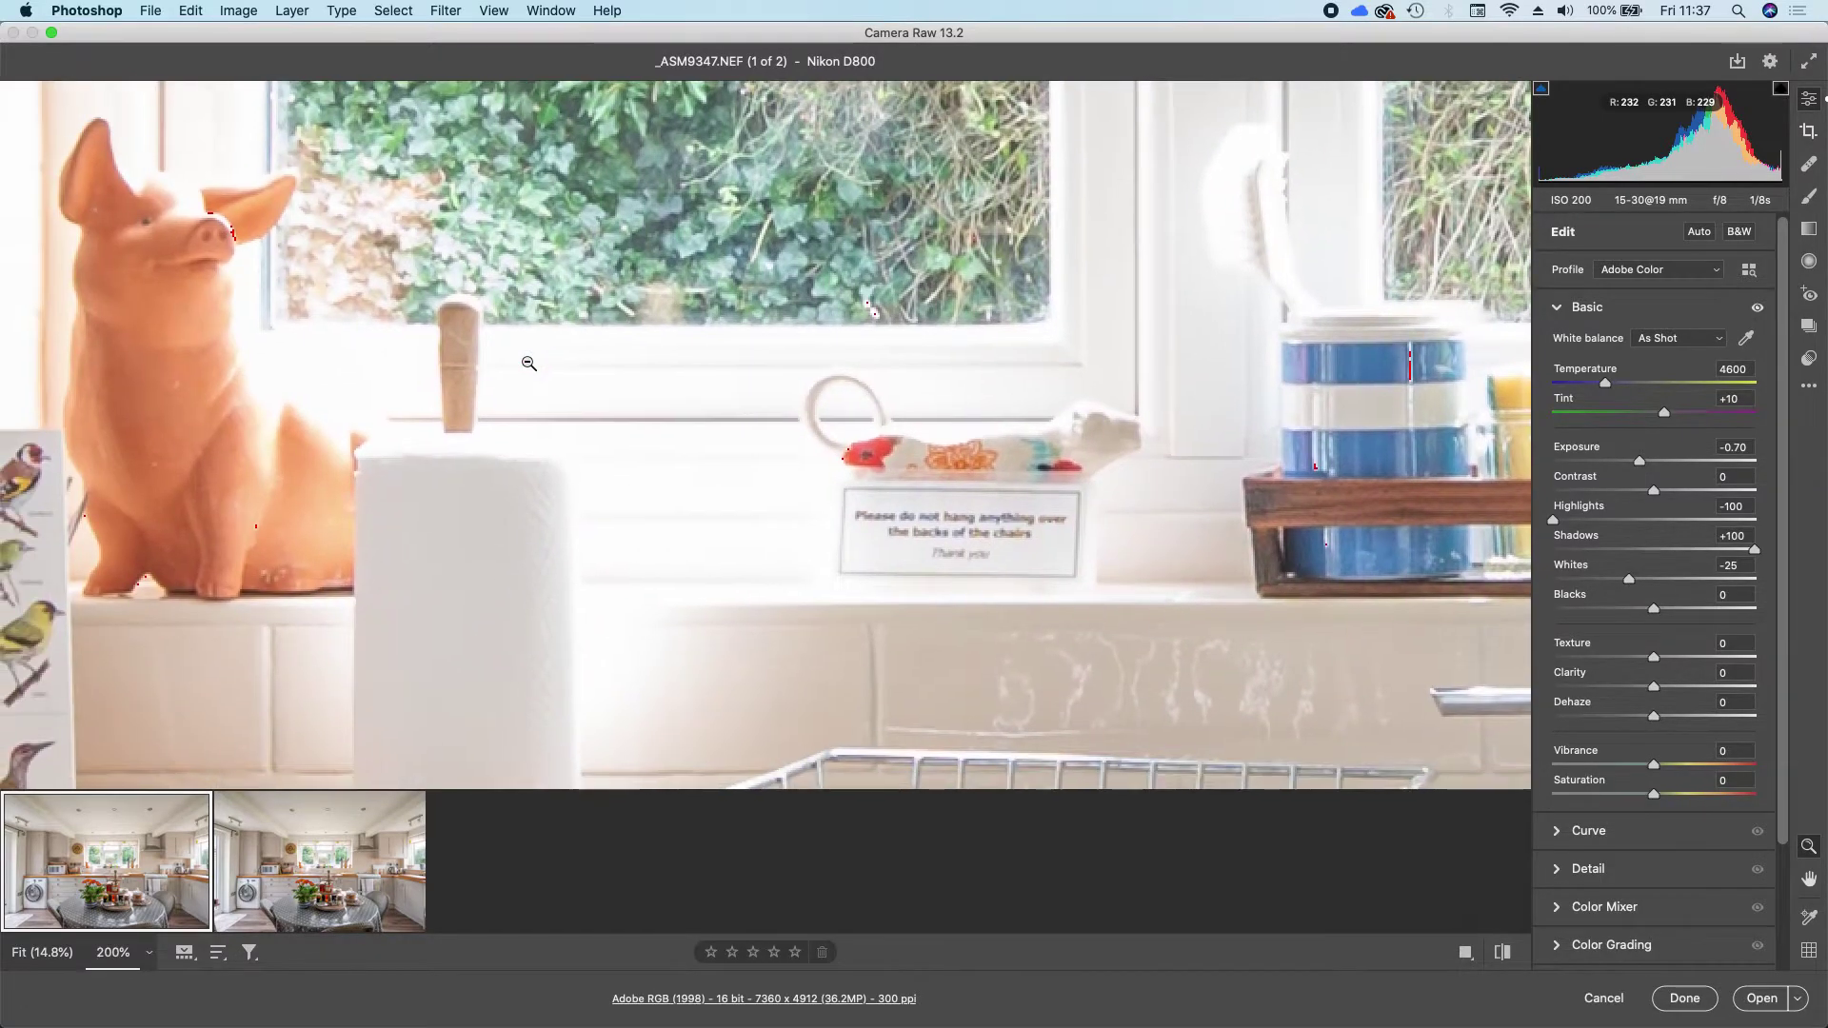
pyautogui.hscroll(-10, 528, 363)
pyautogui.scroll(-4, 529, 362)
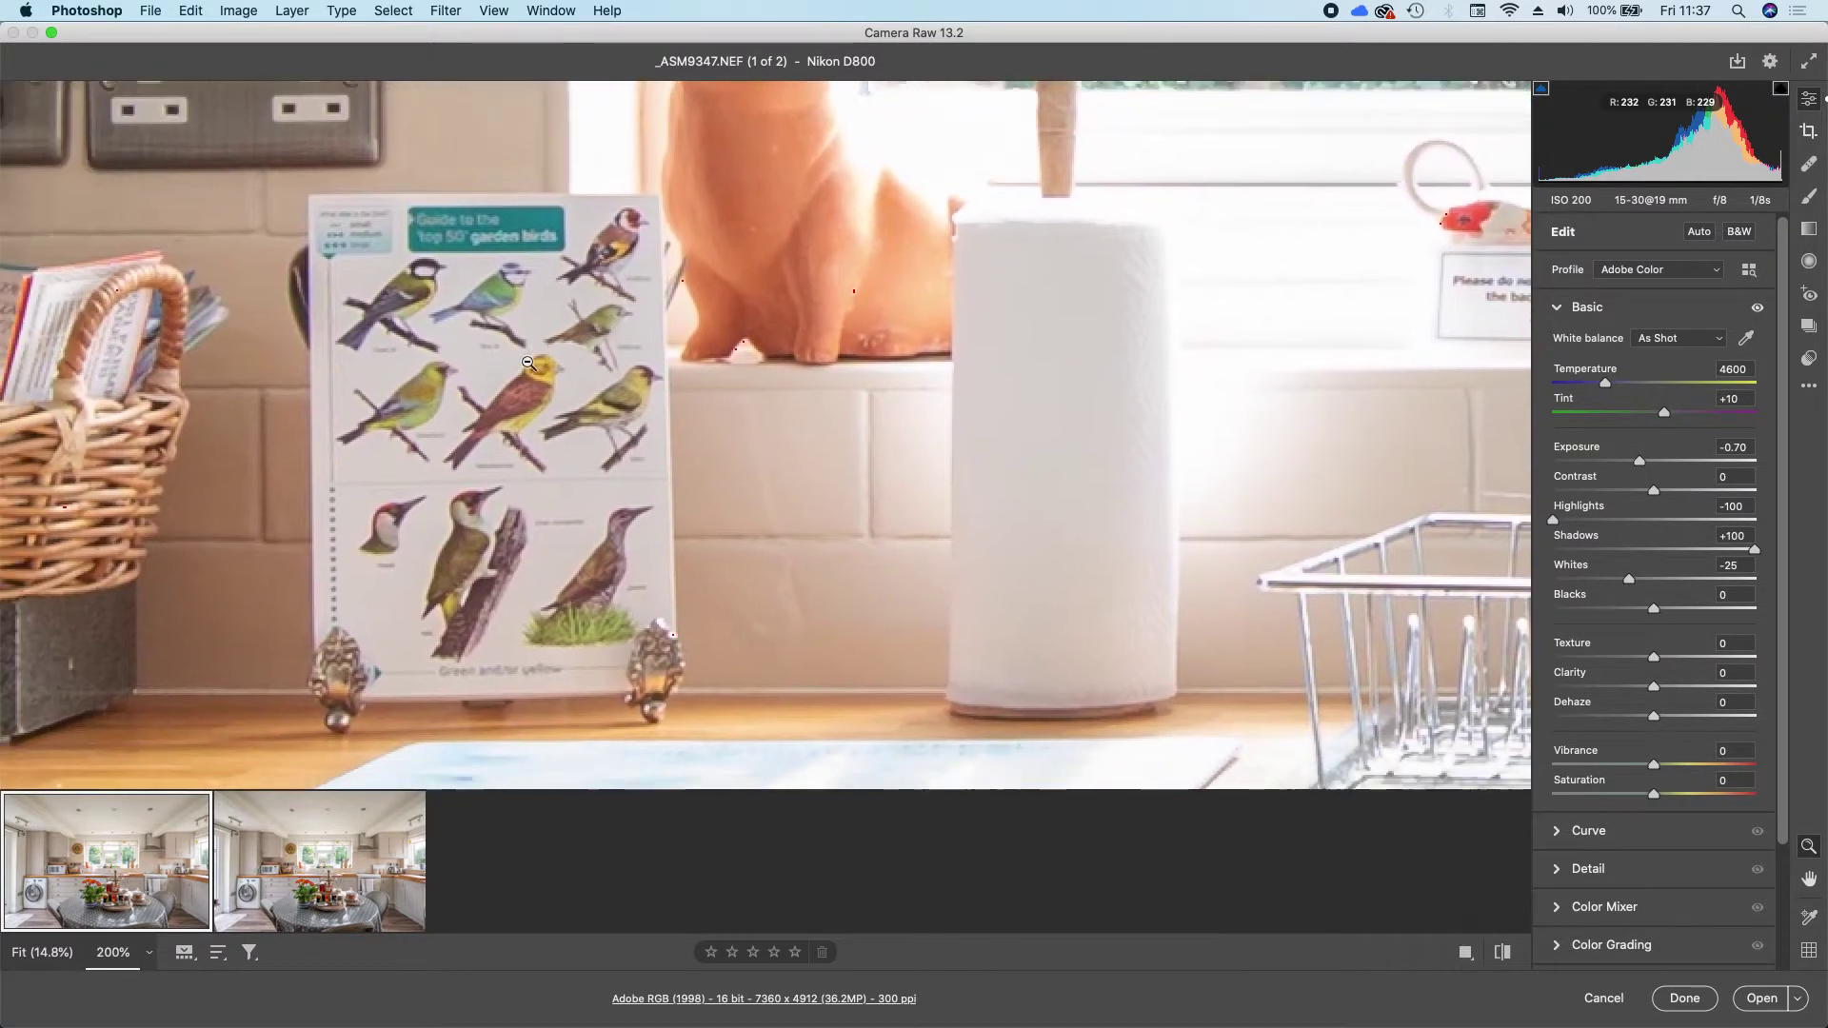
pyautogui.hscroll(-2, 529, 362)
pyautogui.hscroll(-6, 528, 363)
pyautogui.scroll(-2, 528, 363)
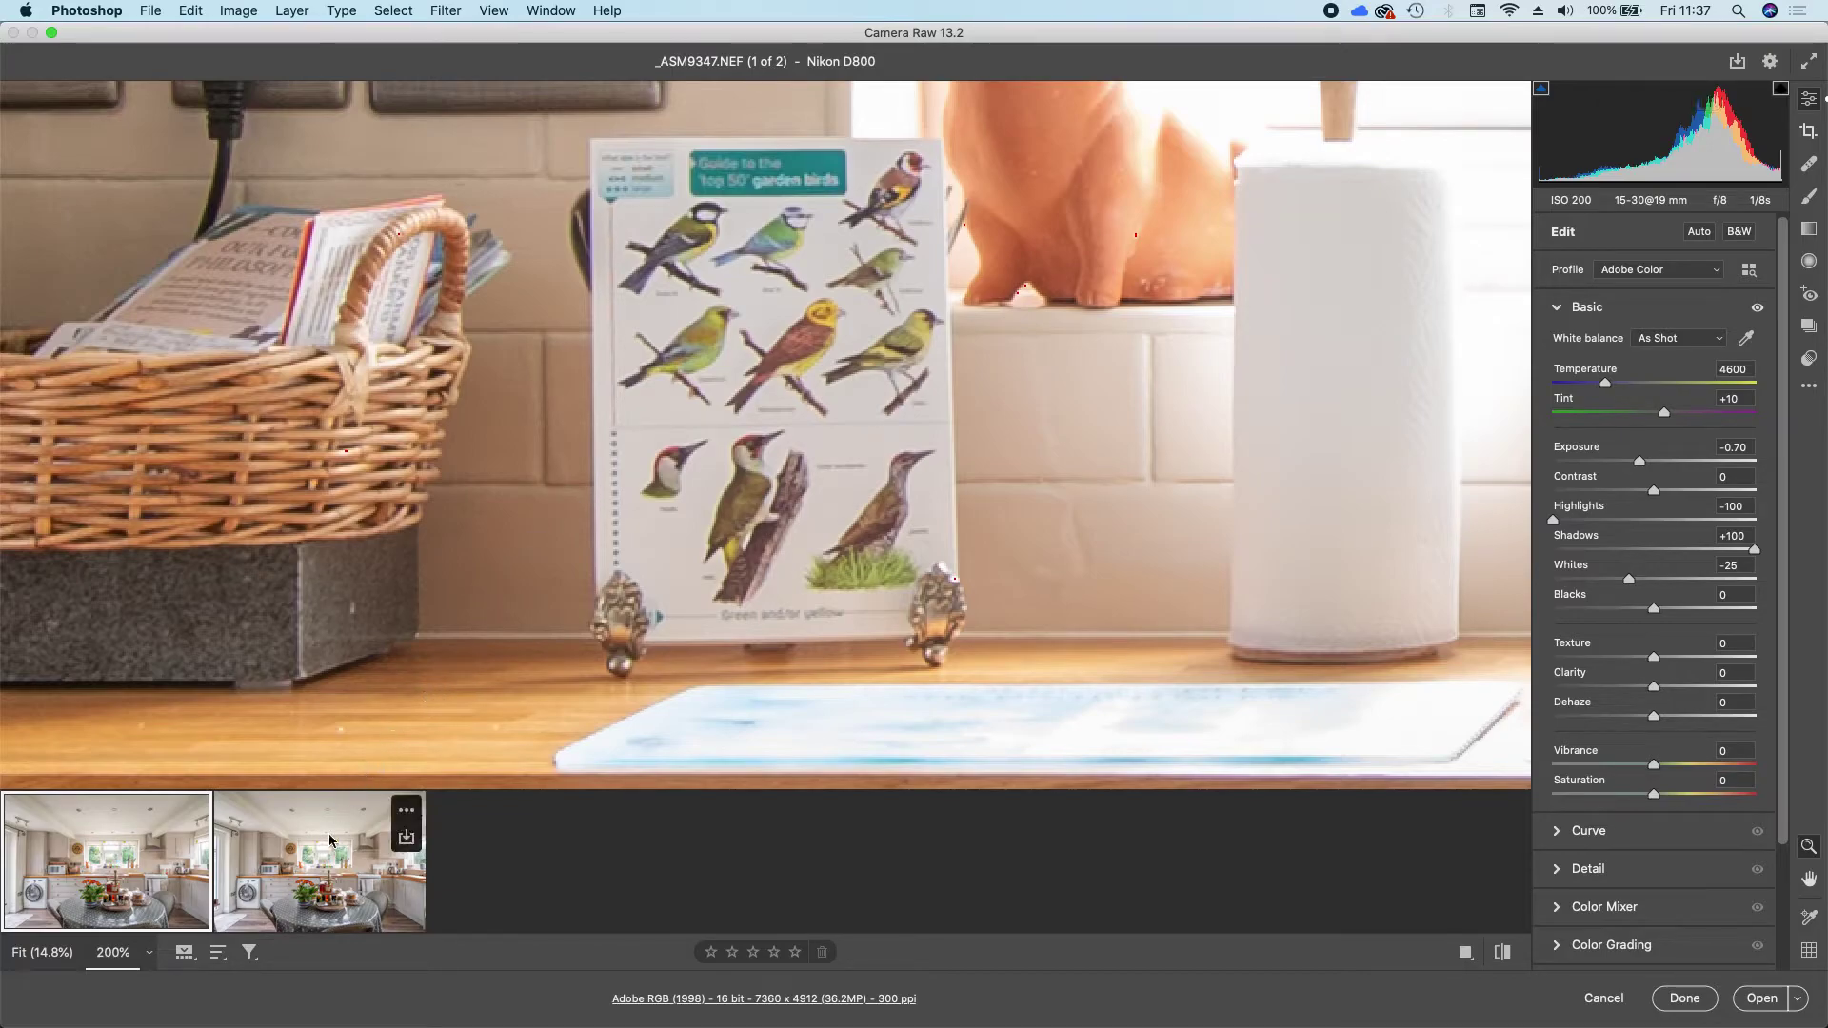
# - Switch to _ASM9347-Enhanced.dng at 100% and examine the same garden birds card and wicker basket area
pyautogui.click(312, 863)
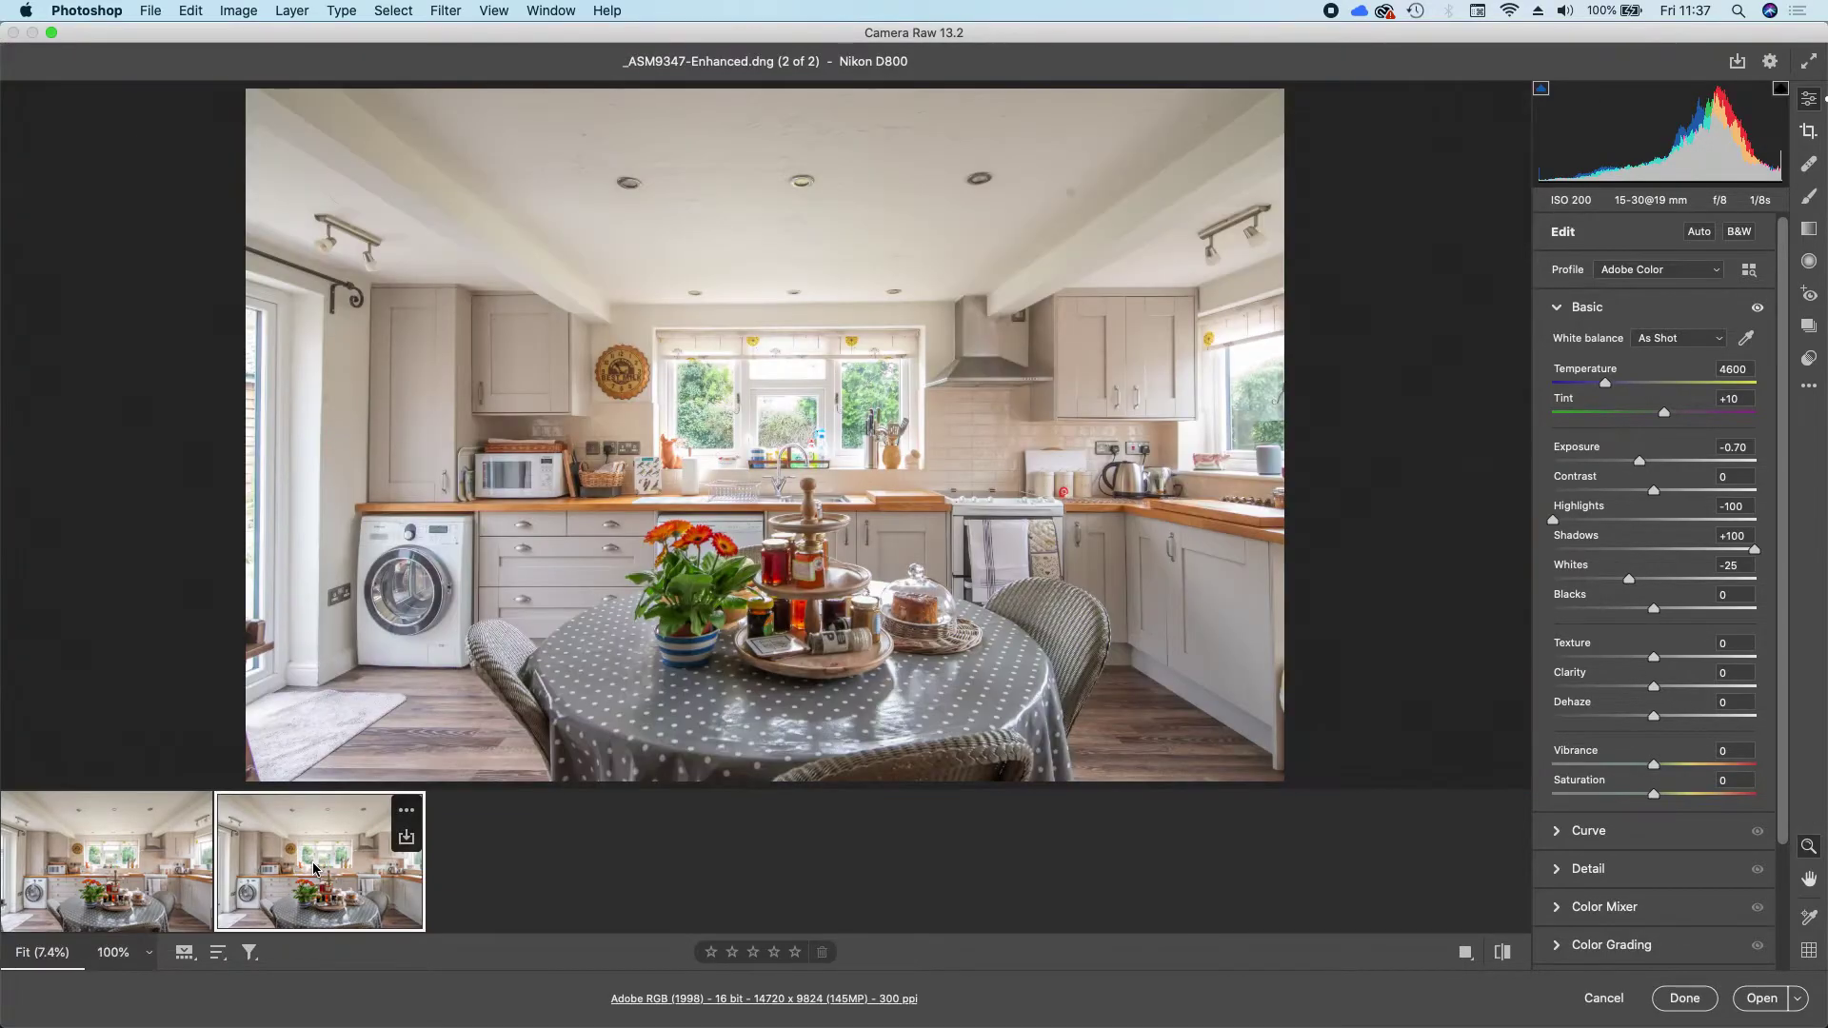
pyautogui.click(605, 604)
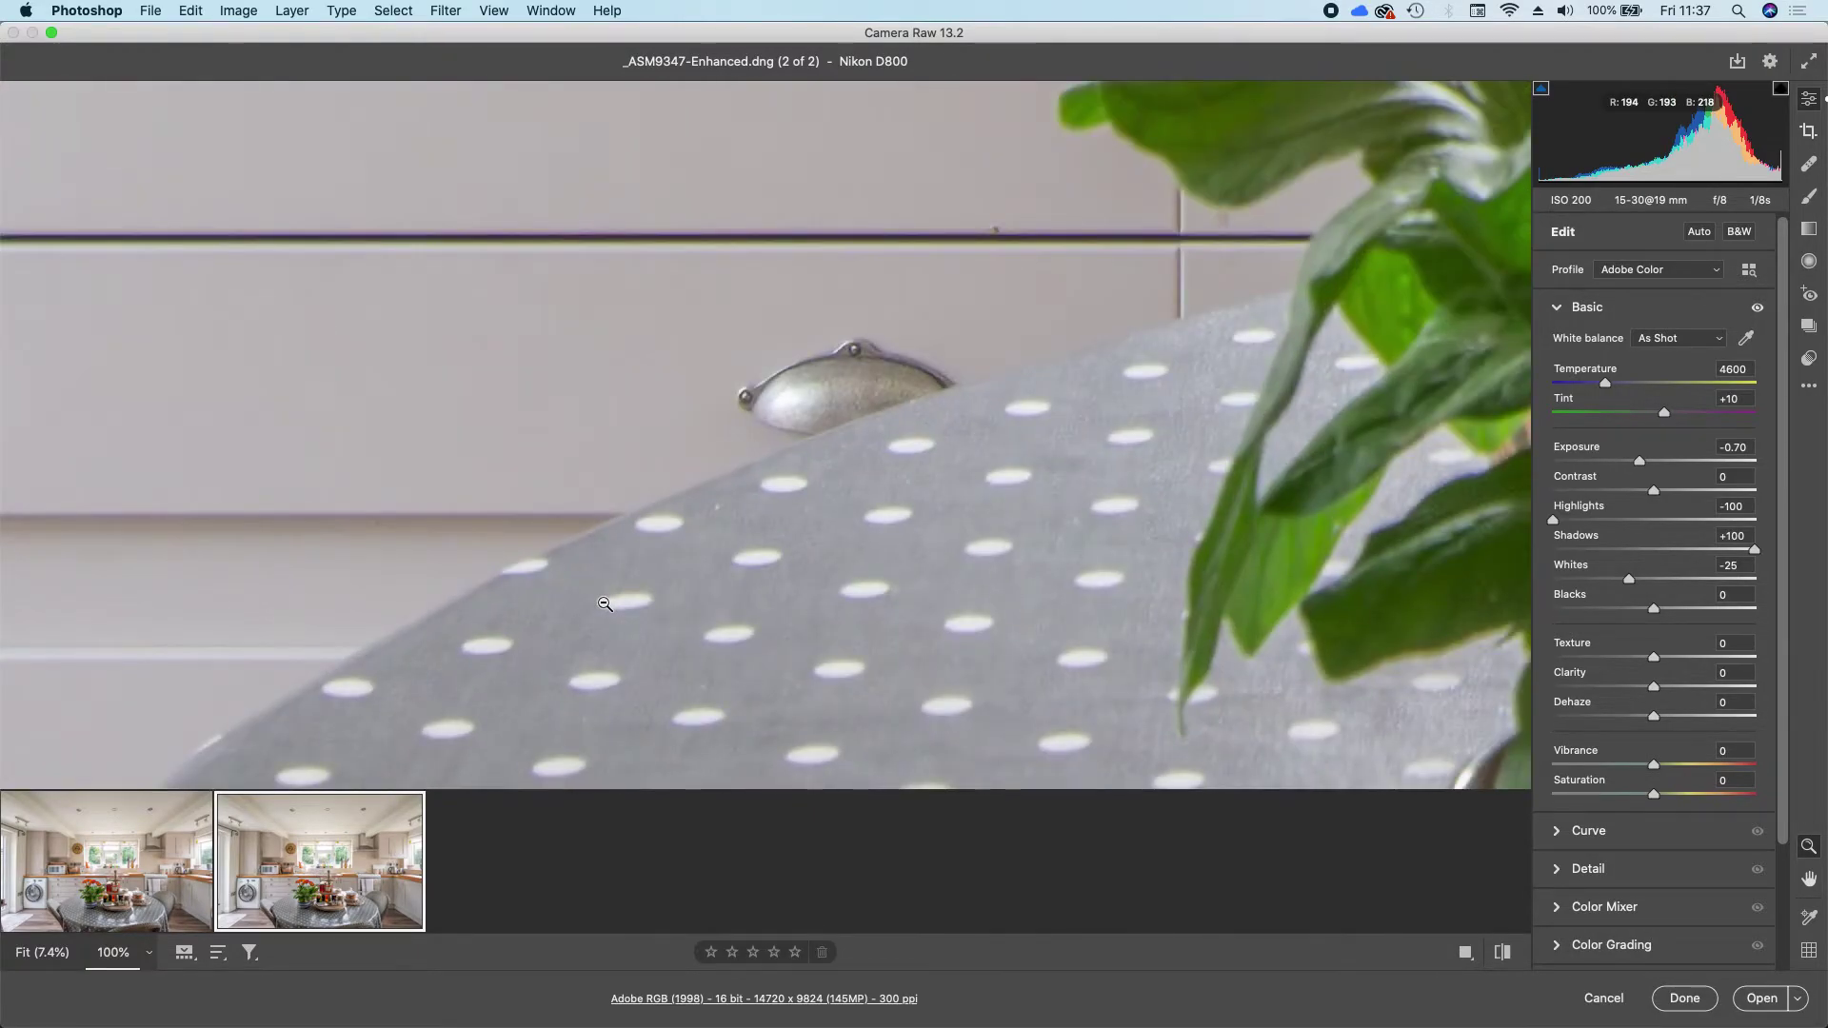
pyautogui.scroll(5, 962, 349)
pyautogui.hscroll(3, 962, 350)
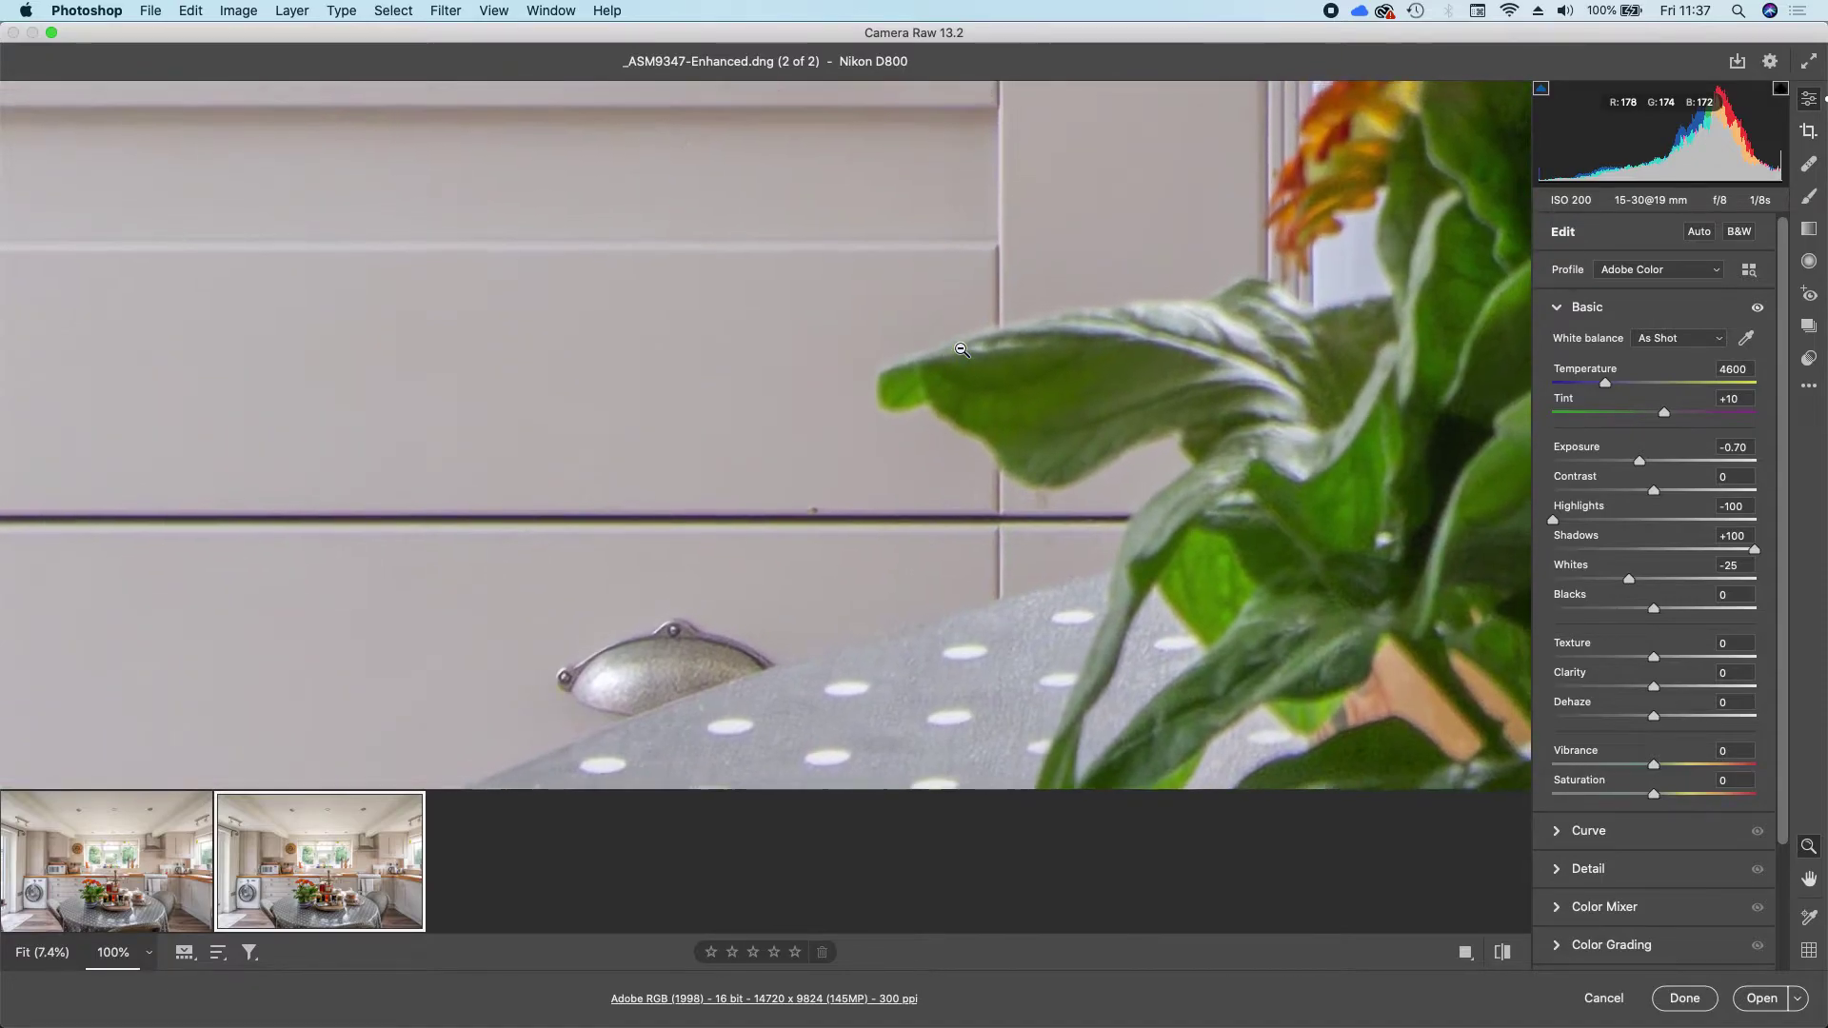
pyautogui.scroll(5, 961, 350)
pyautogui.hscroll(3, 962, 350)
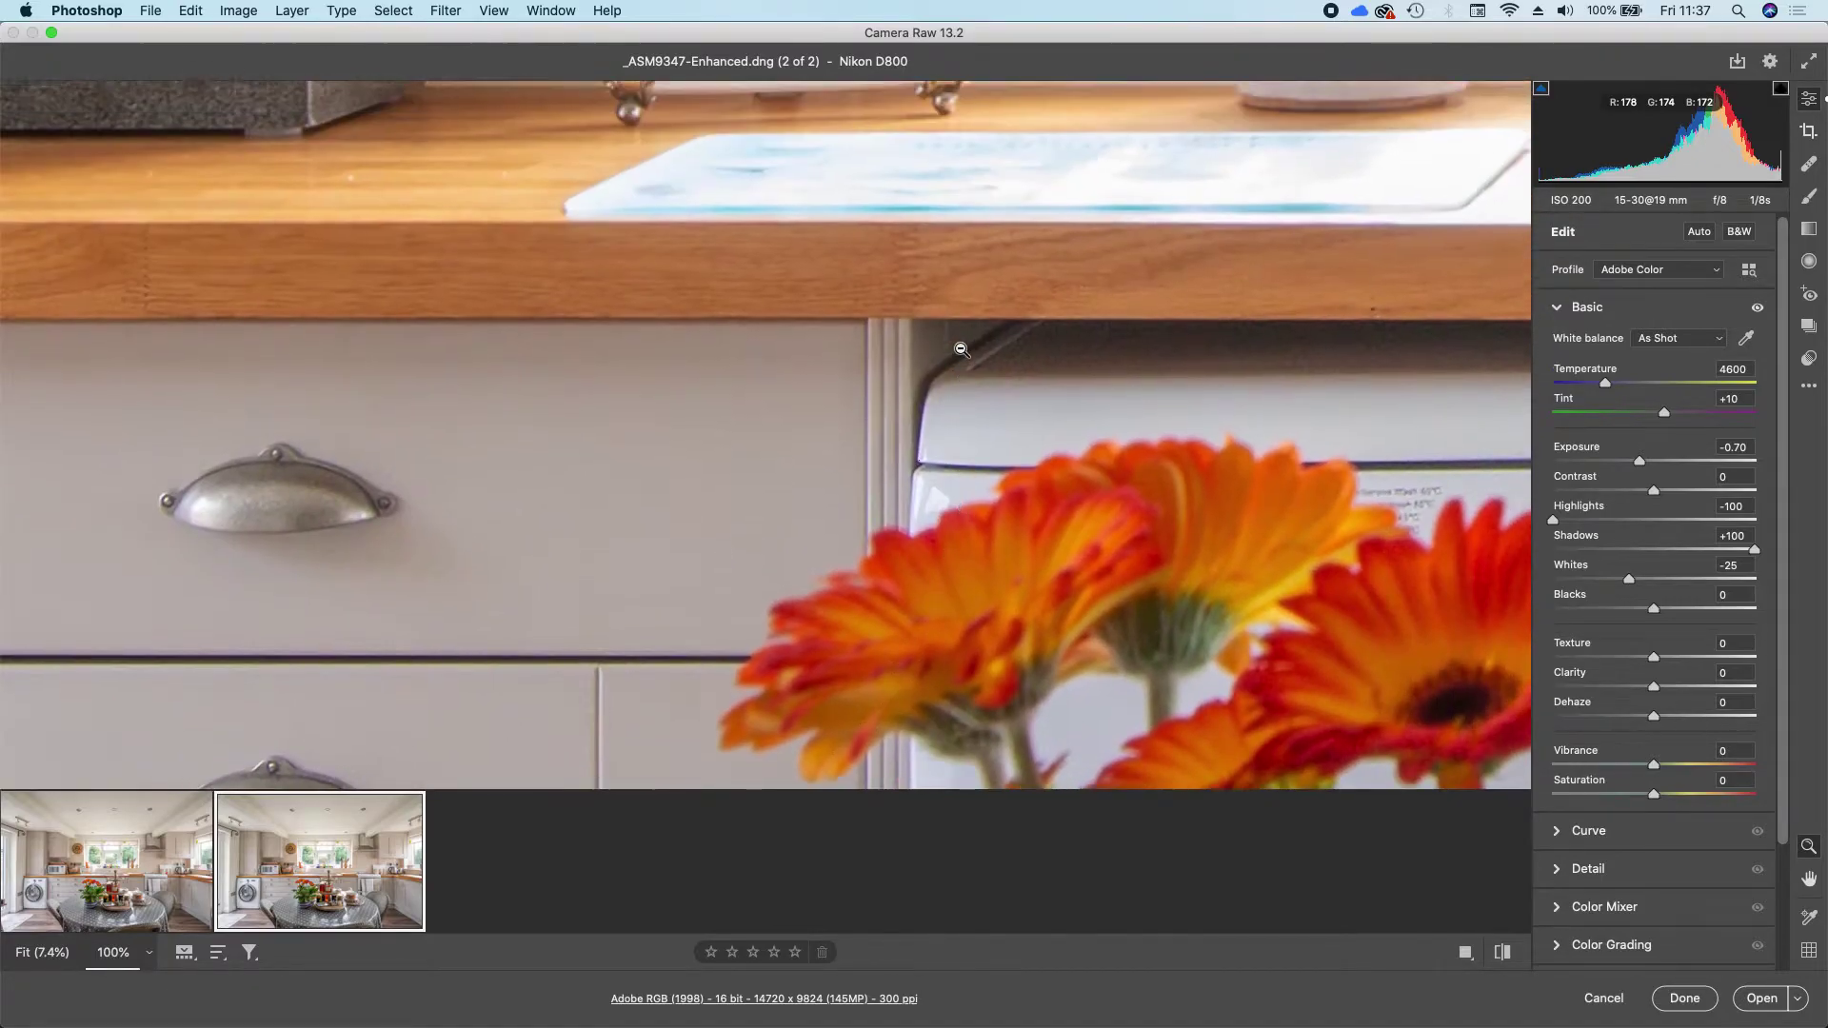
pyautogui.scroll(7, 962, 349)
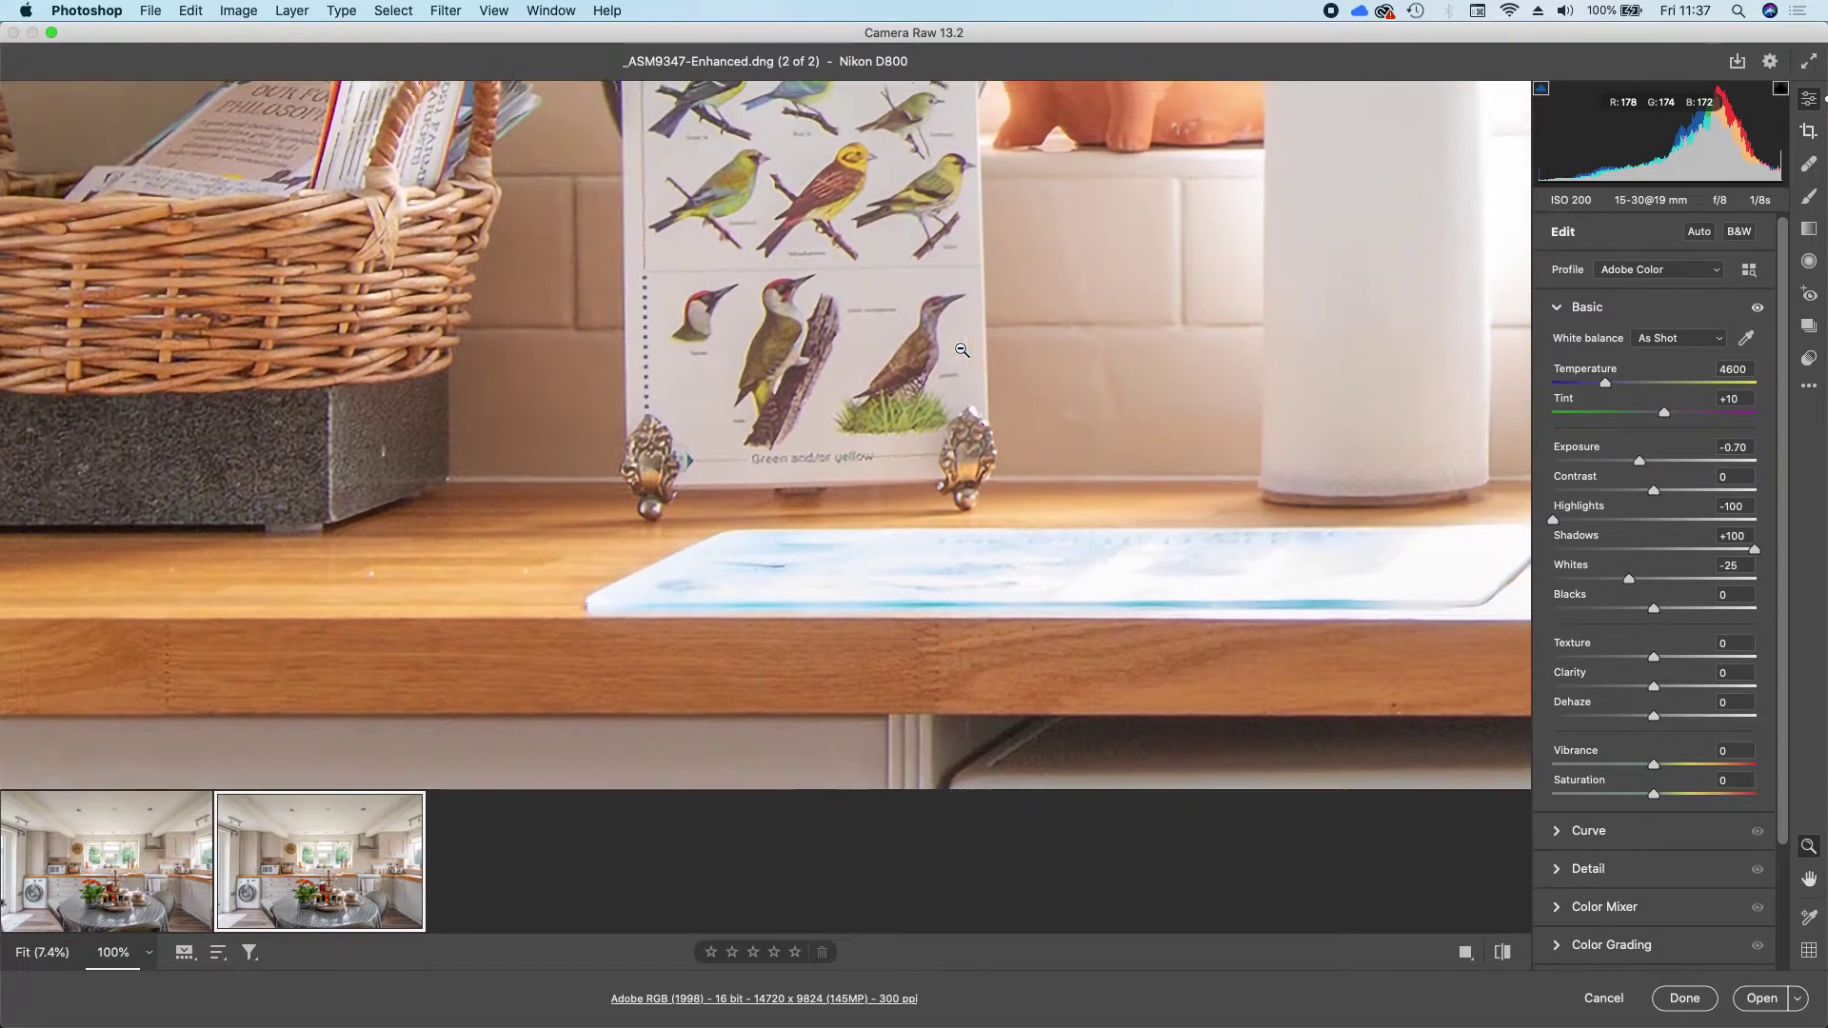
pyautogui.scroll(5, 962, 350)
pyautogui.hscroll(-2, 962, 350)
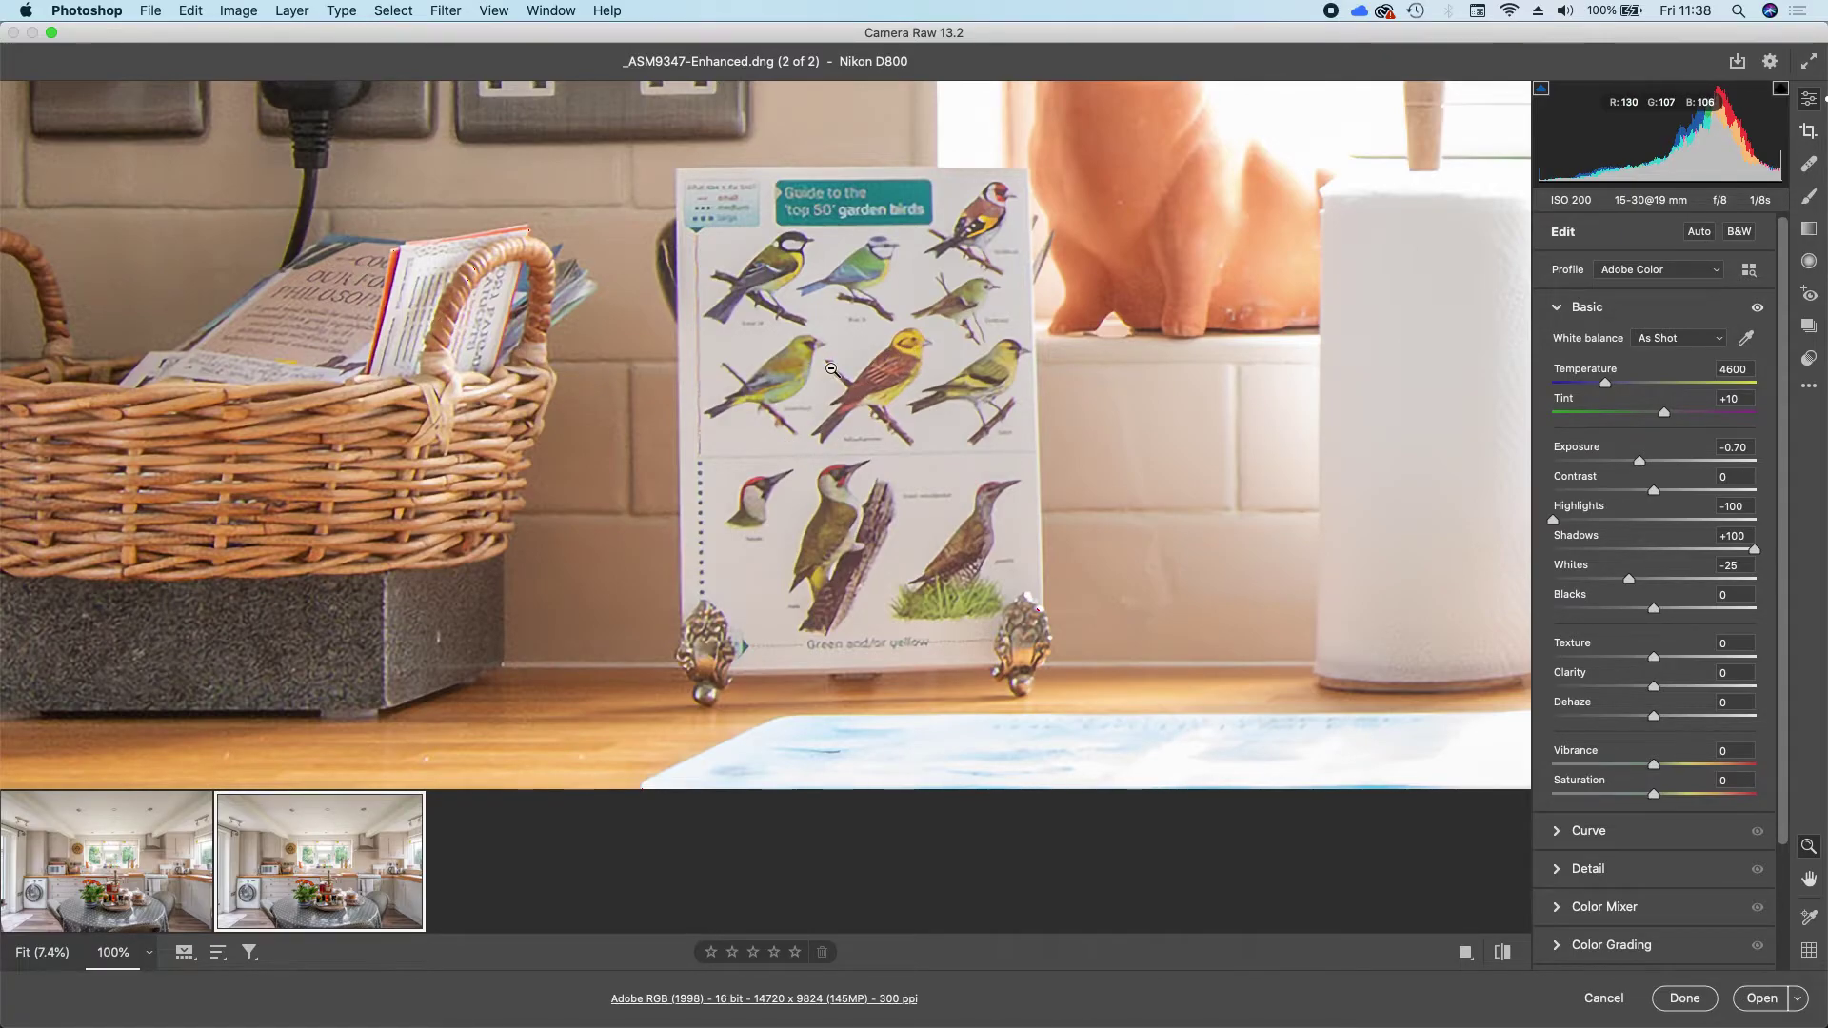
# - Examine the wall clock's lettering in the enhanced image, and return to the garden birds card
pyautogui.scroll(10, 832, 370)
pyautogui.hscroll(-5, 832, 370)
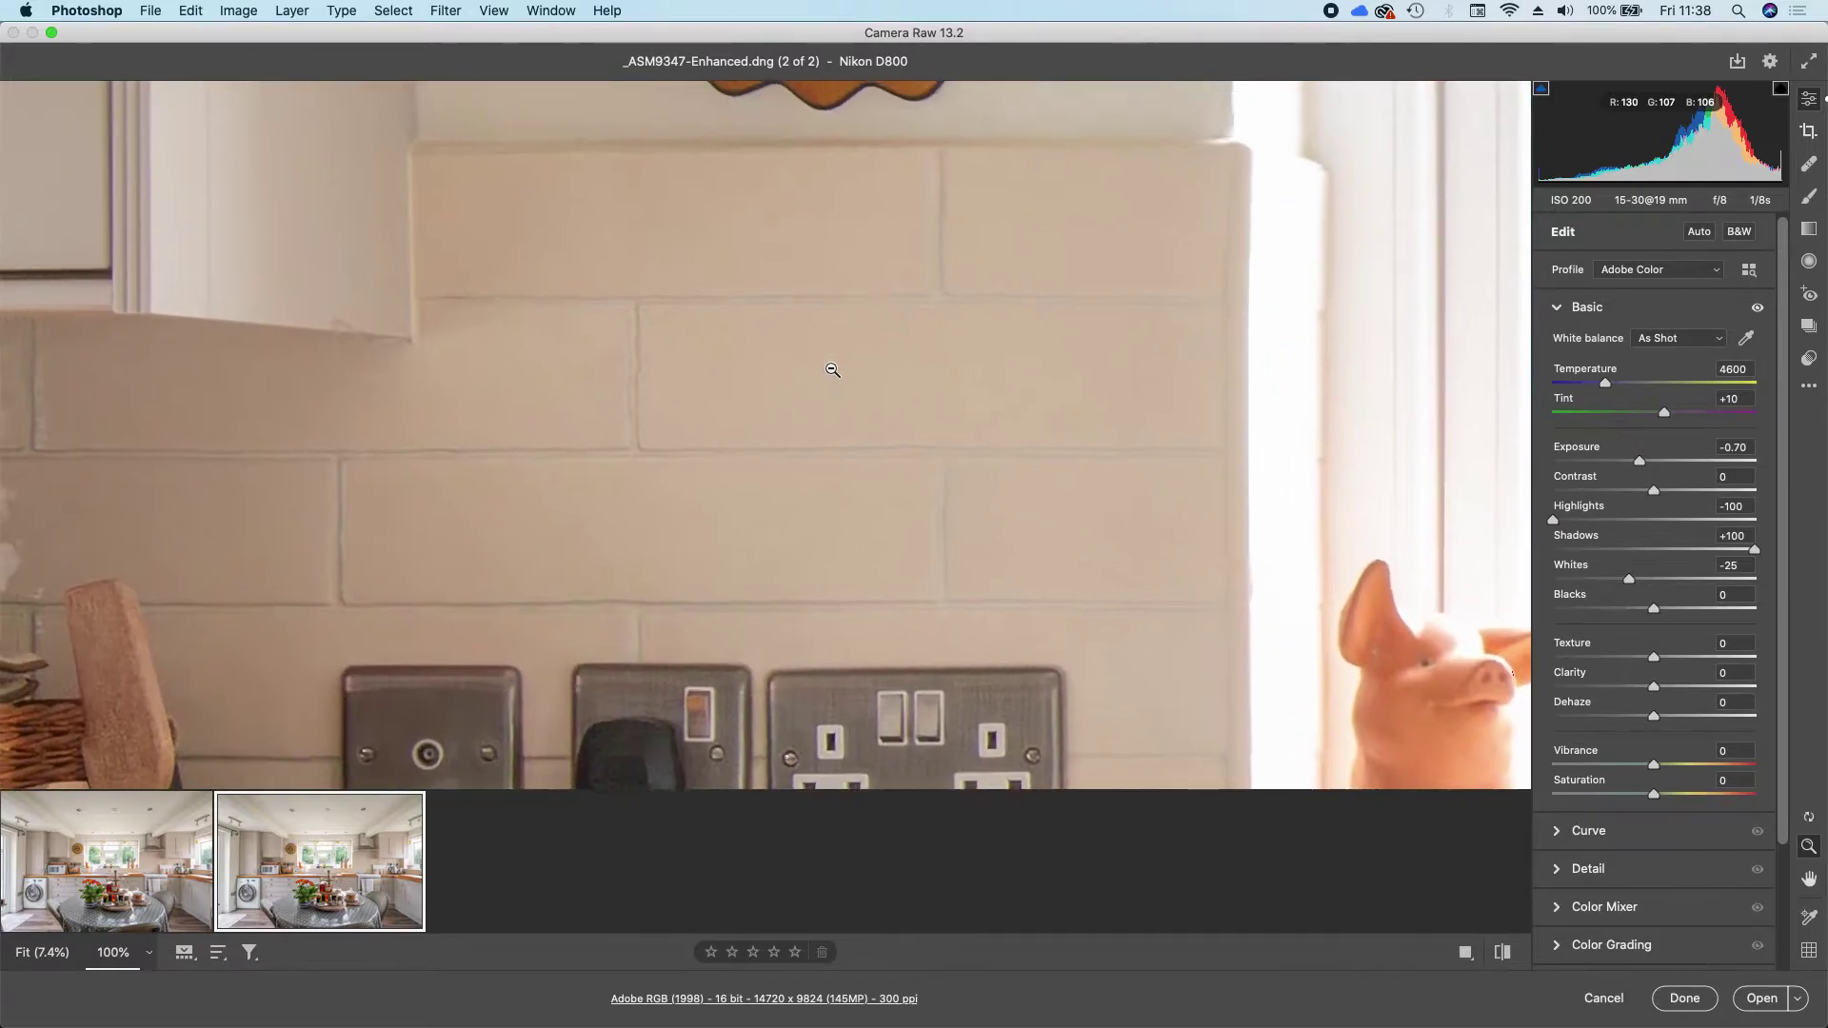
pyautogui.scroll(10, 832, 370)
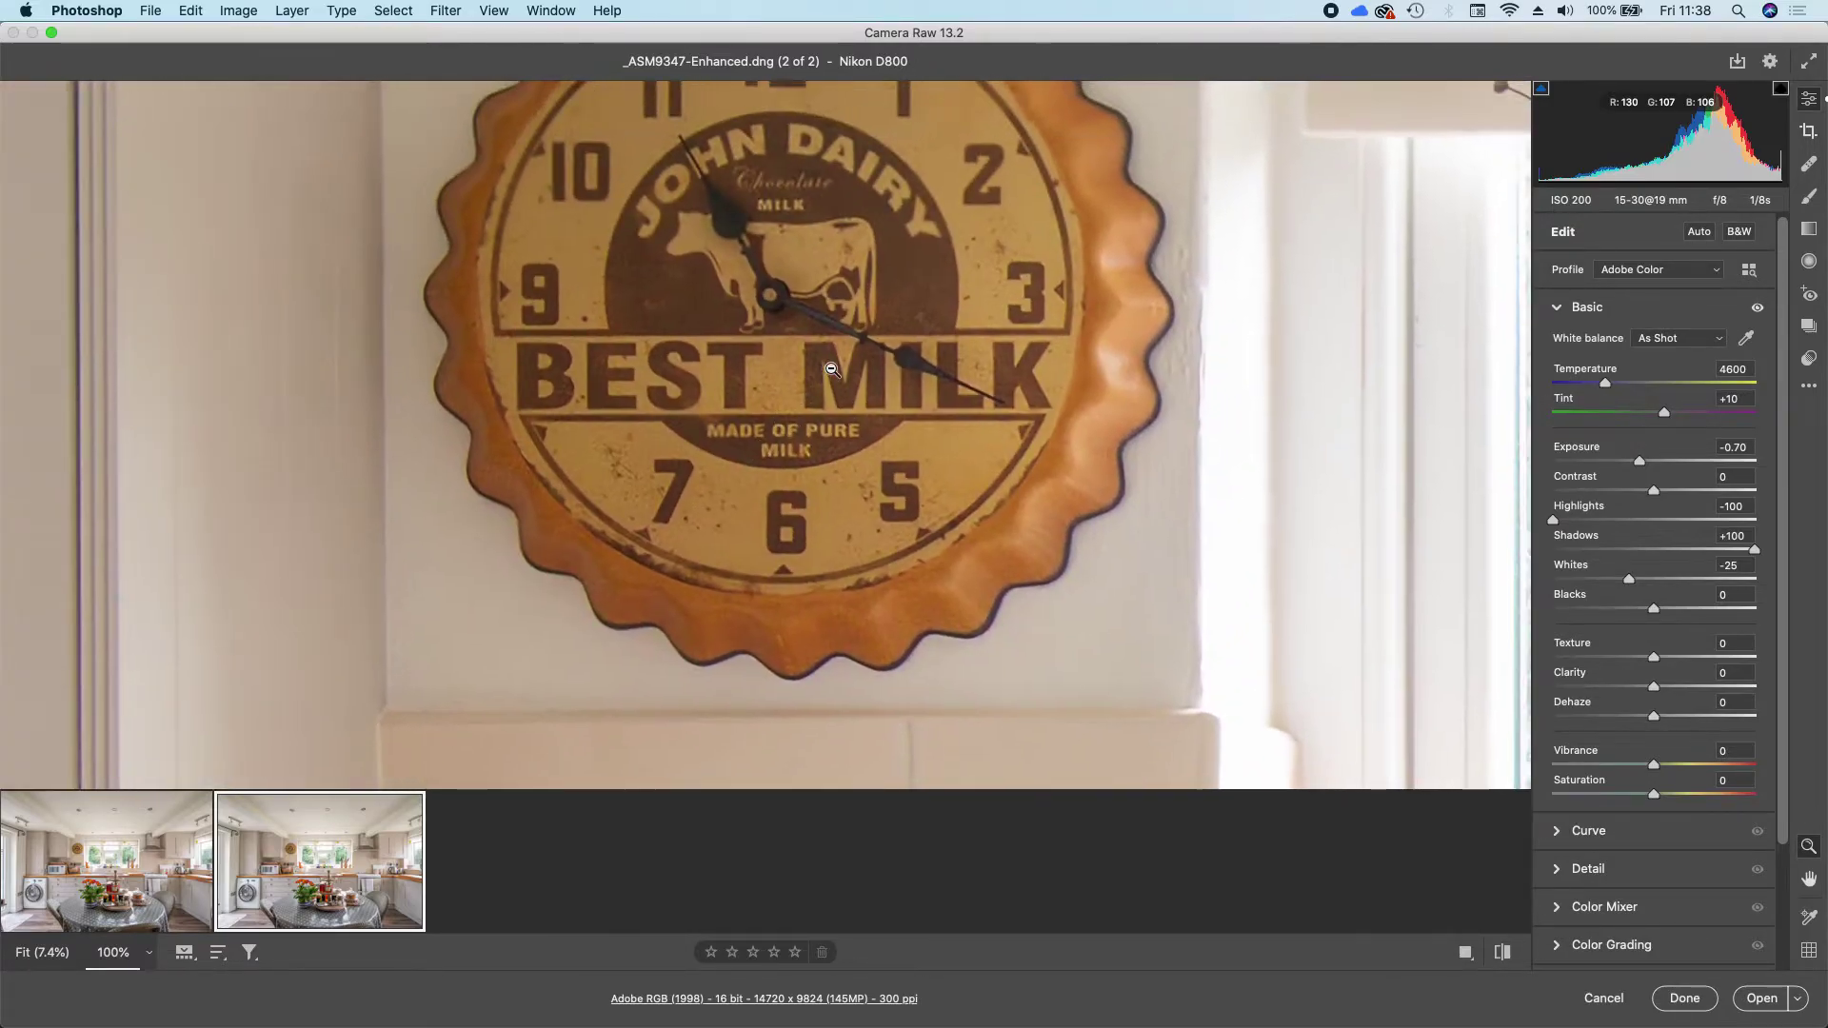
pyautogui.scroll(5, 832, 369)
pyautogui.scroll(-8, 832, 370)
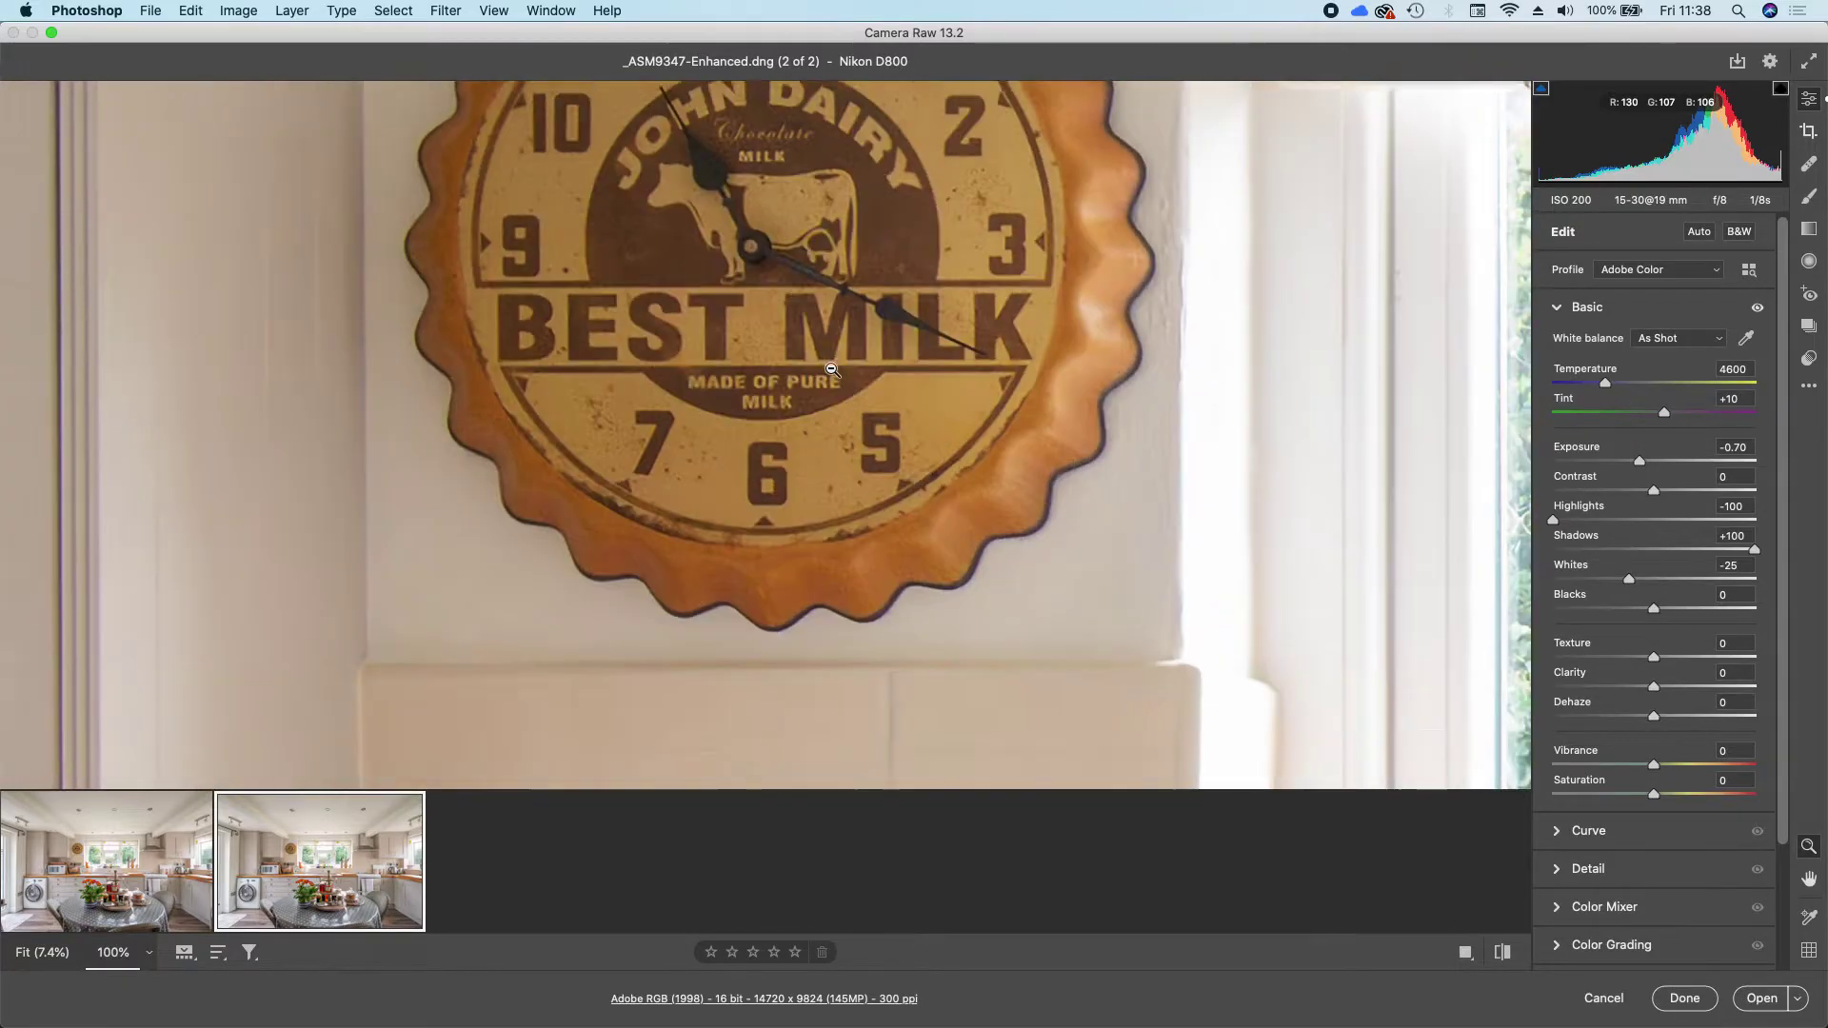
pyautogui.scroll(-15, 832, 370)
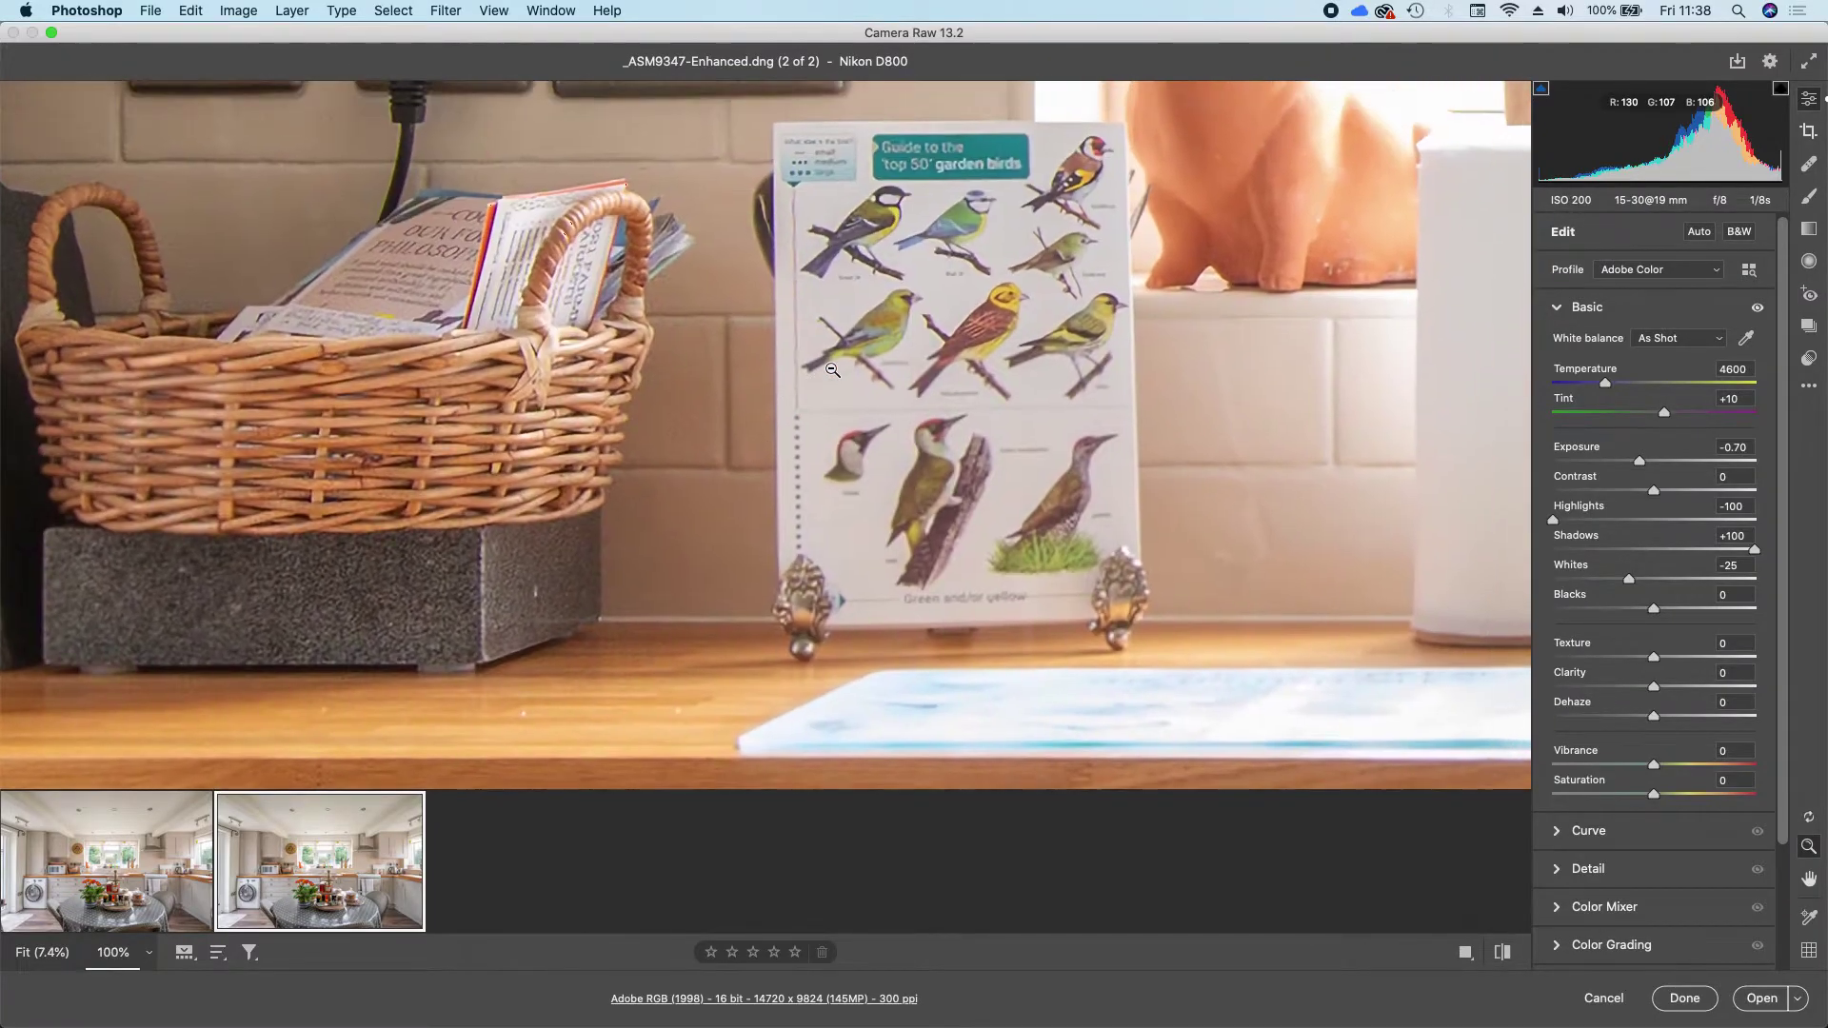
# - Switch back to the original NEF and inspect the wall clock, basket and garden birds card for comparison
pyautogui.click(127, 867)
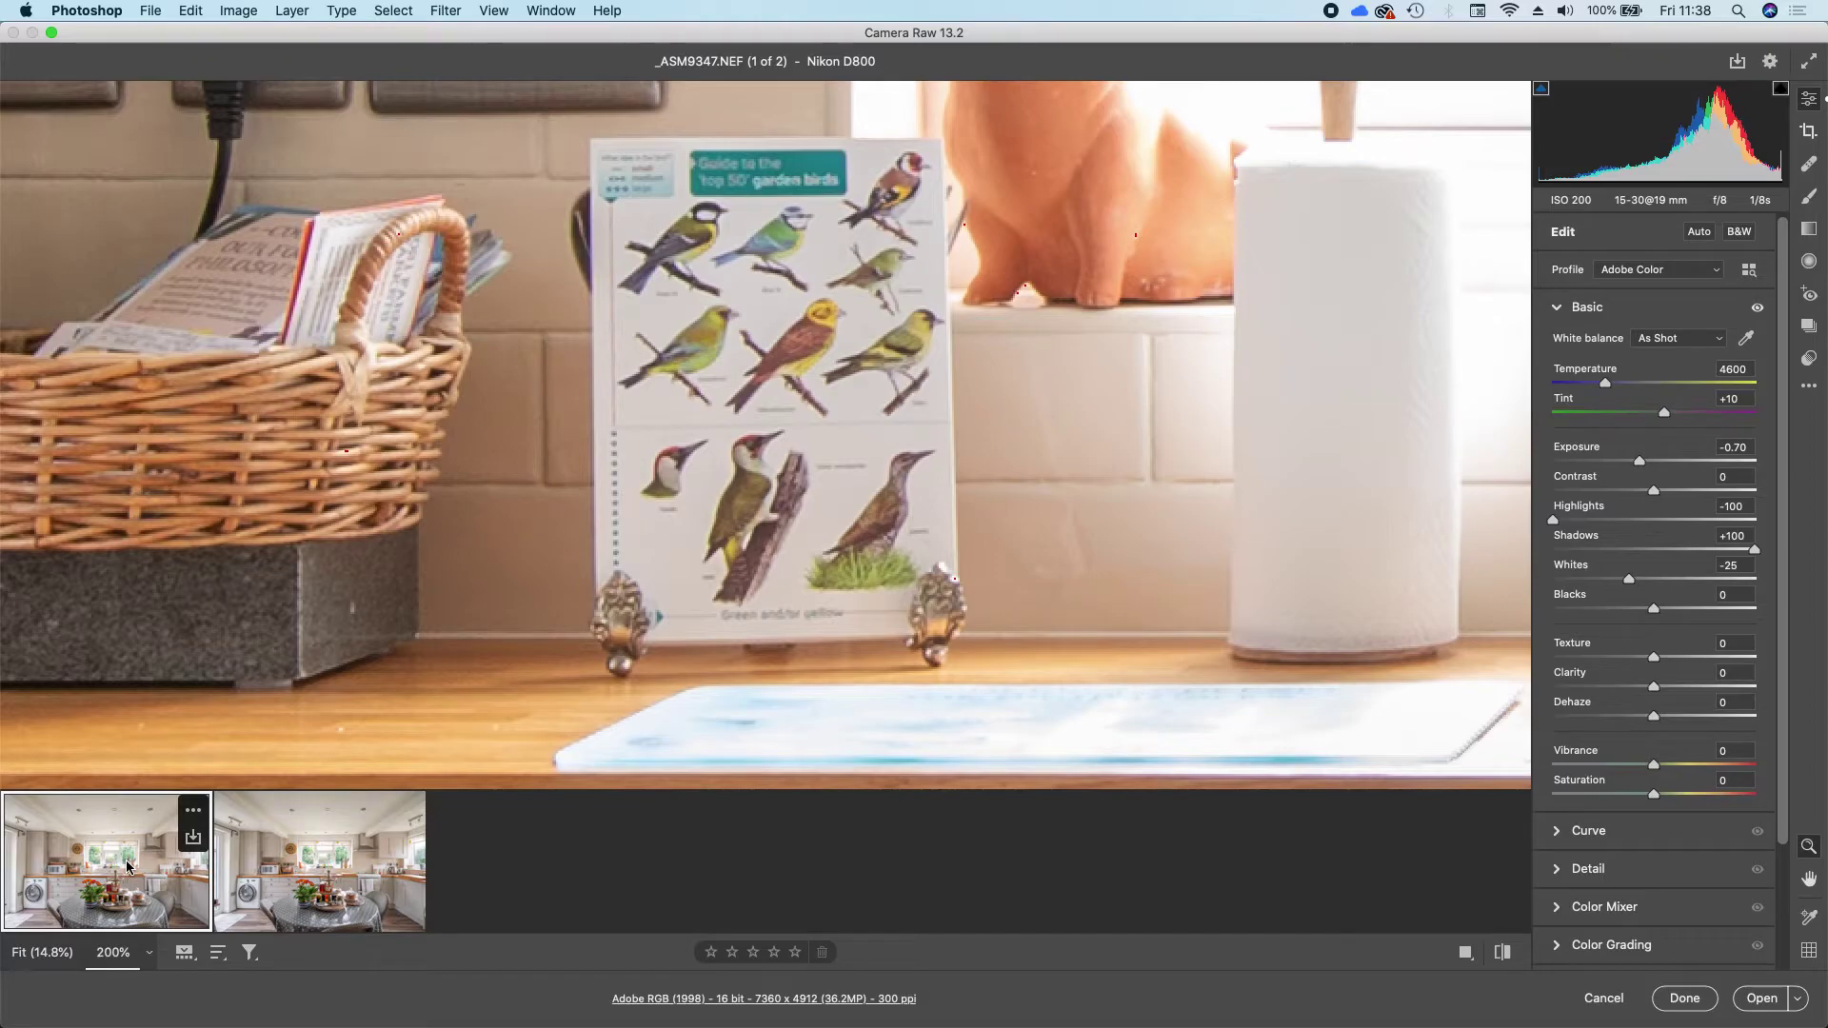
pyautogui.scroll(12, 653, 542)
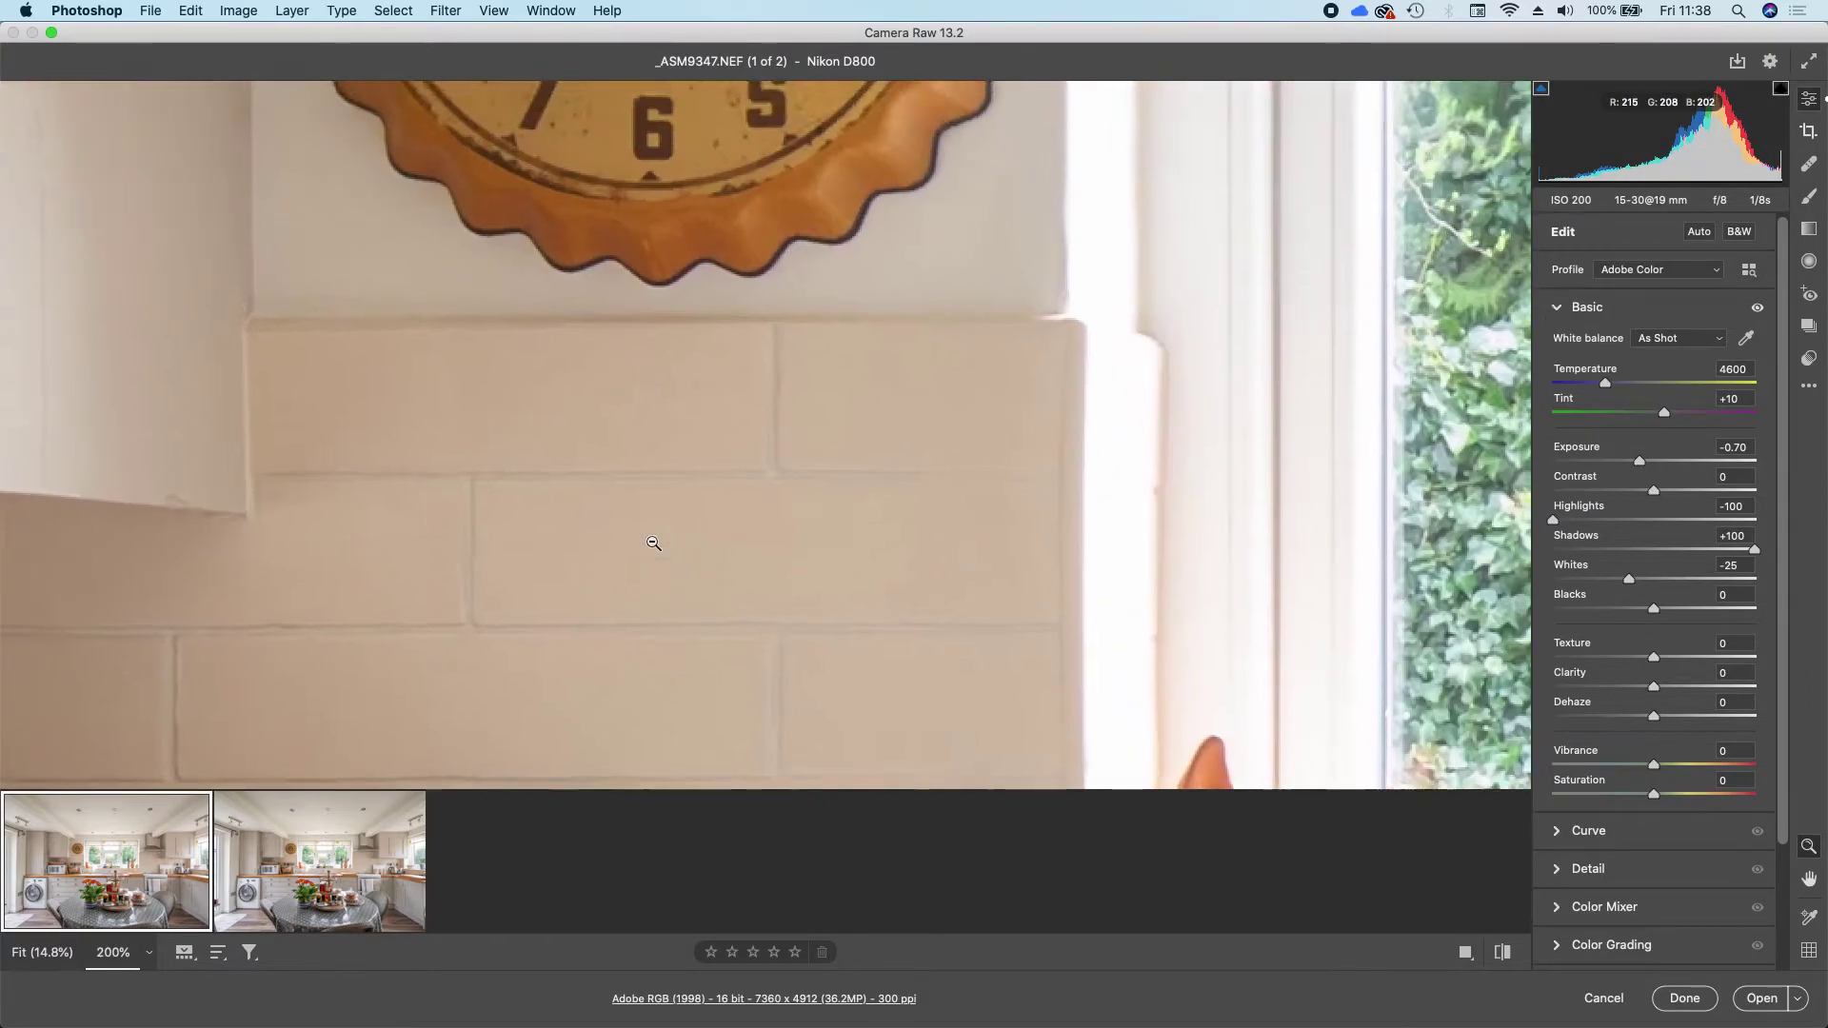
pyautogui.scroll(5, 653, 543)
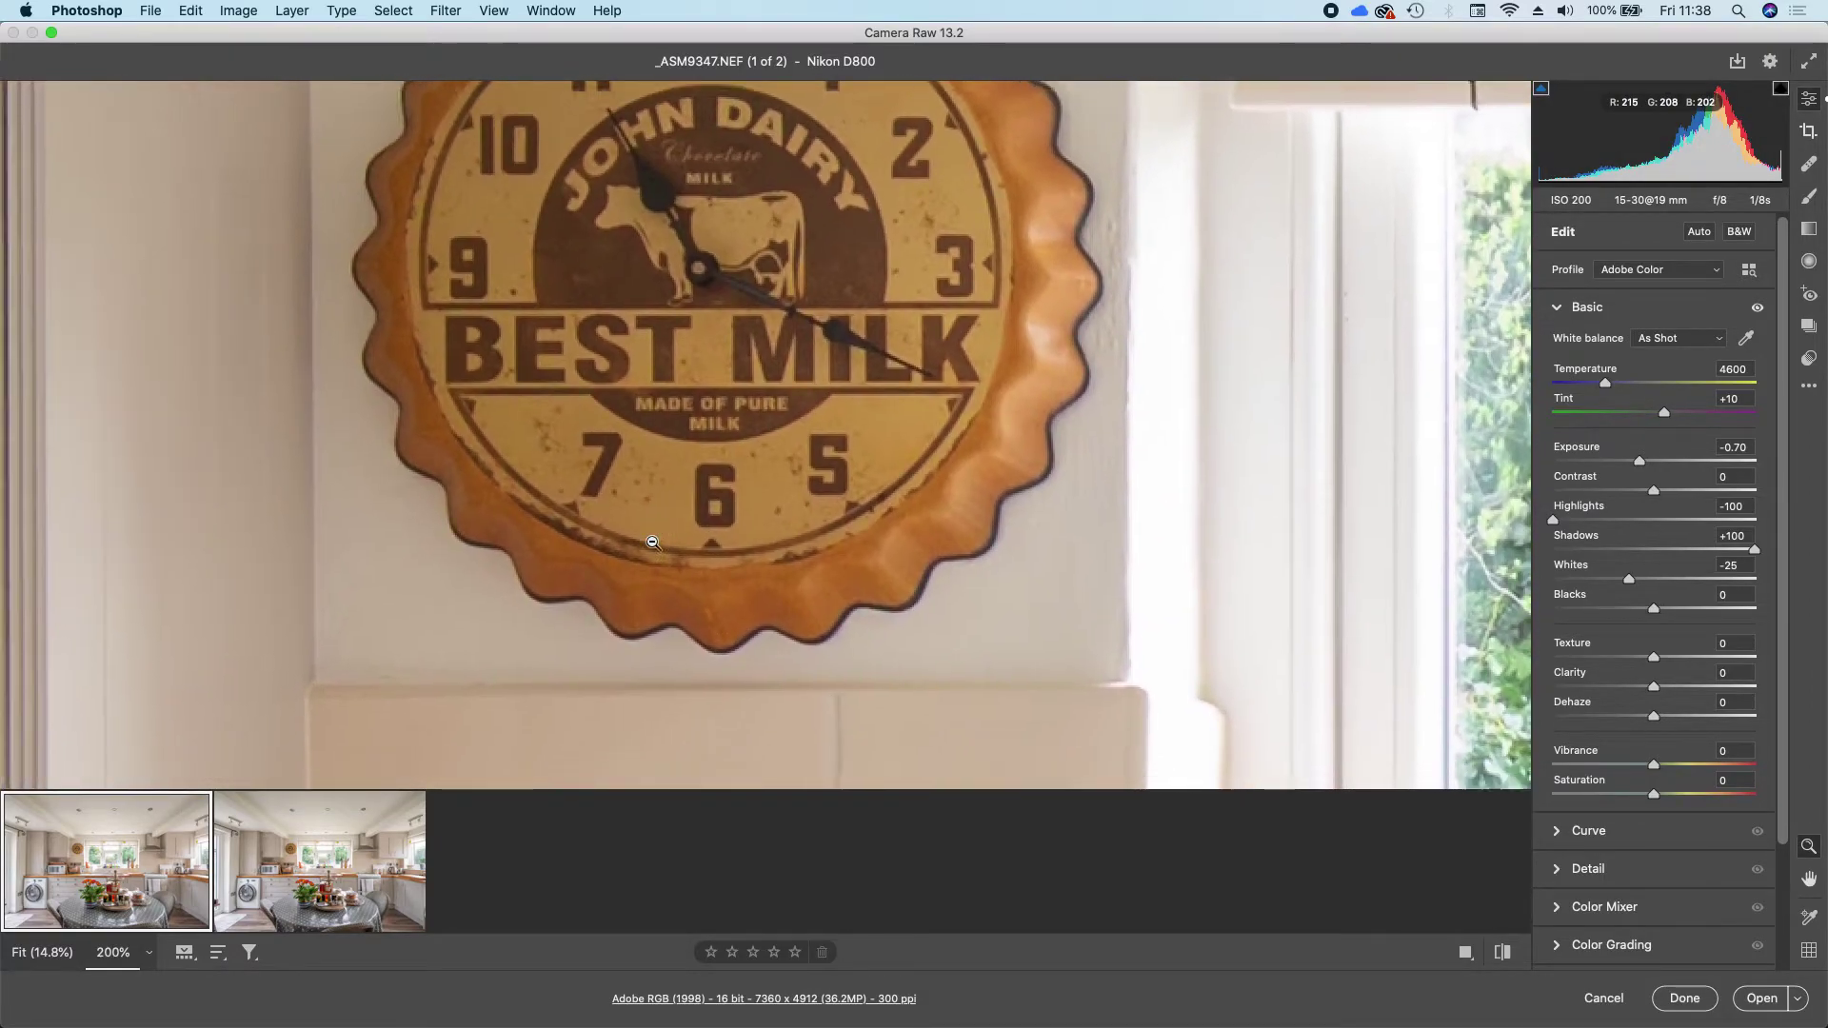
pyautogui.scroll(-15, 653, 543)
pyautogui.scroll(2, 653, 543)
pyautogui.hscroll(2, 654, 542)
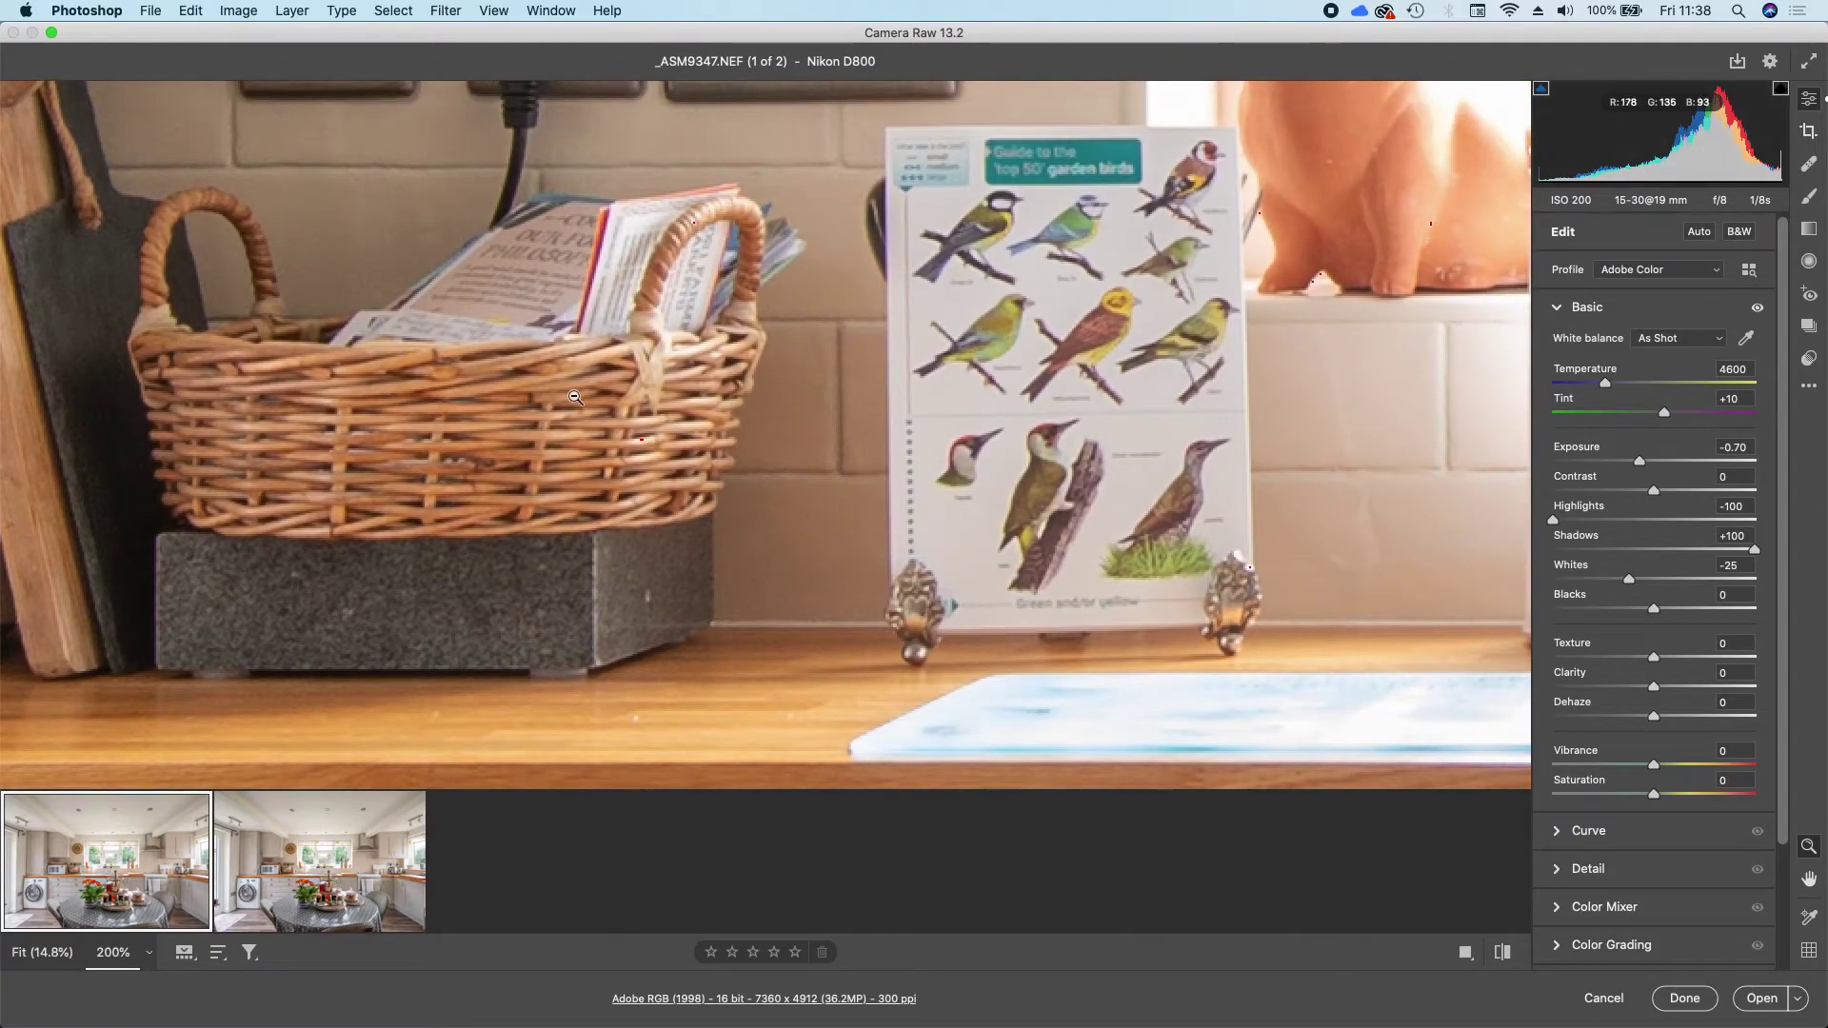
pyautogui.hscroll(3, 997, 466)
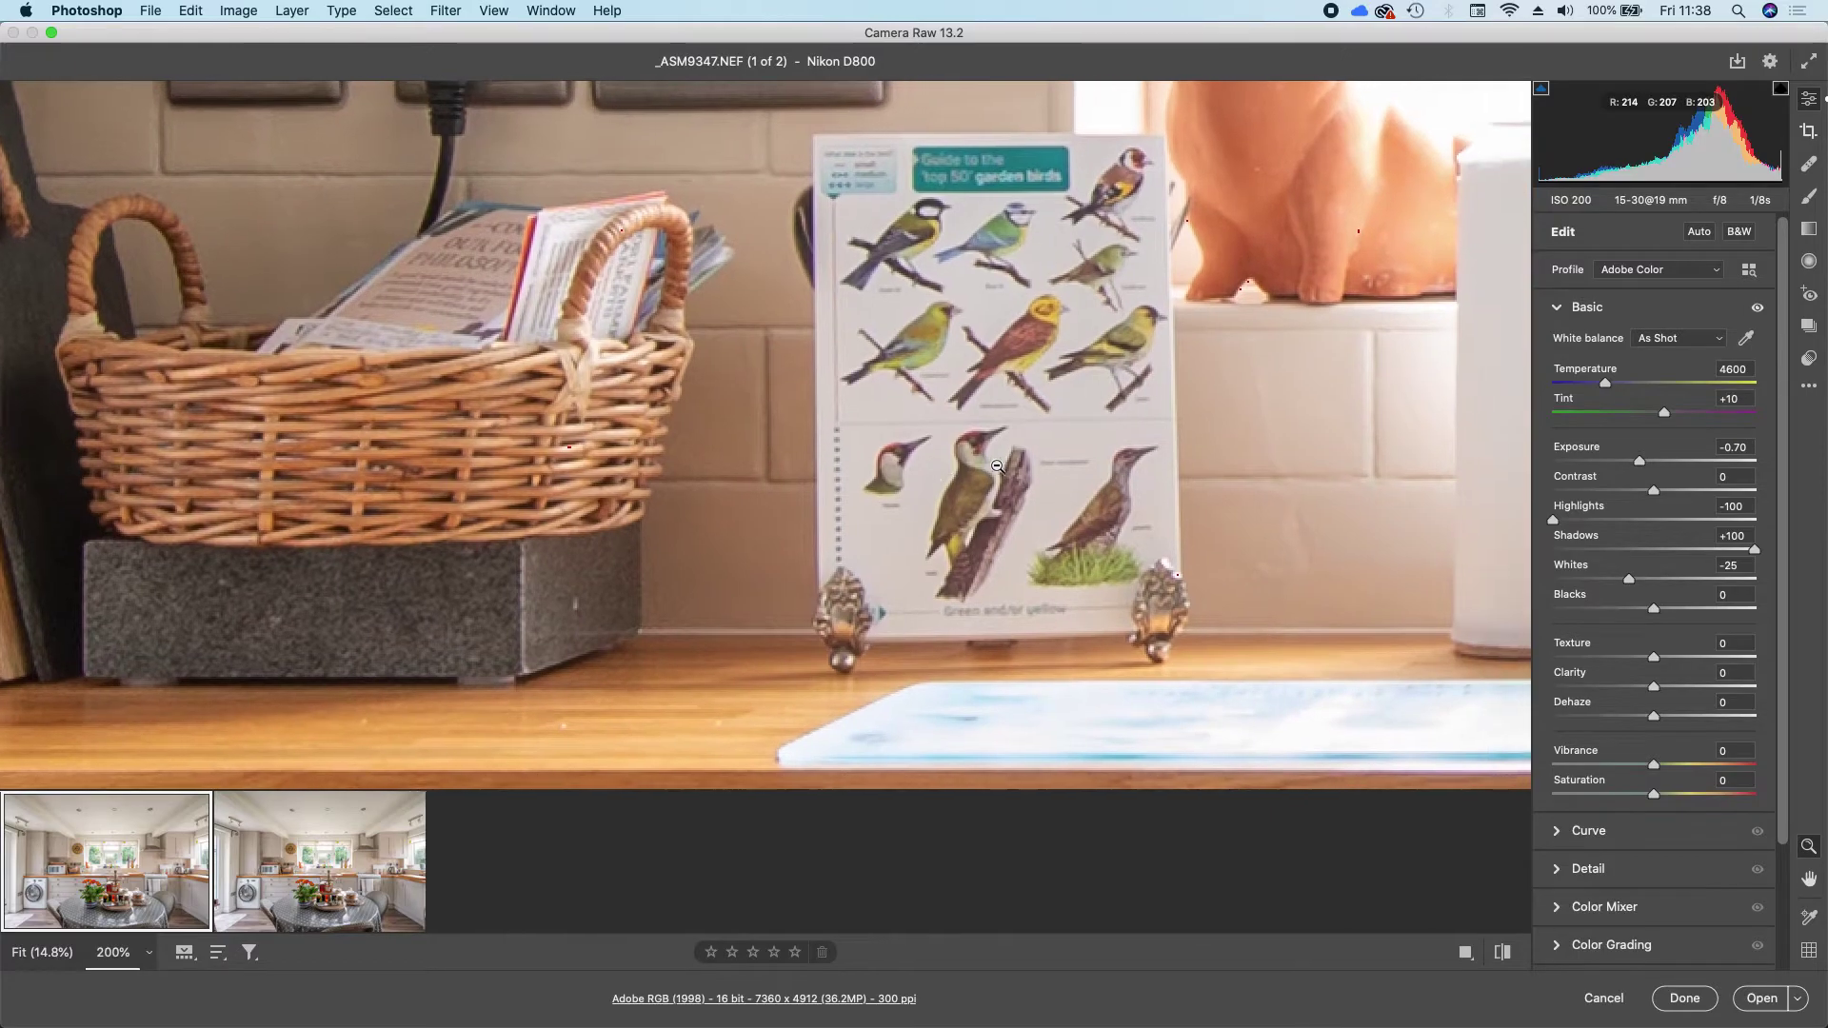
pyautogui.hscroll(6, 996, 467)
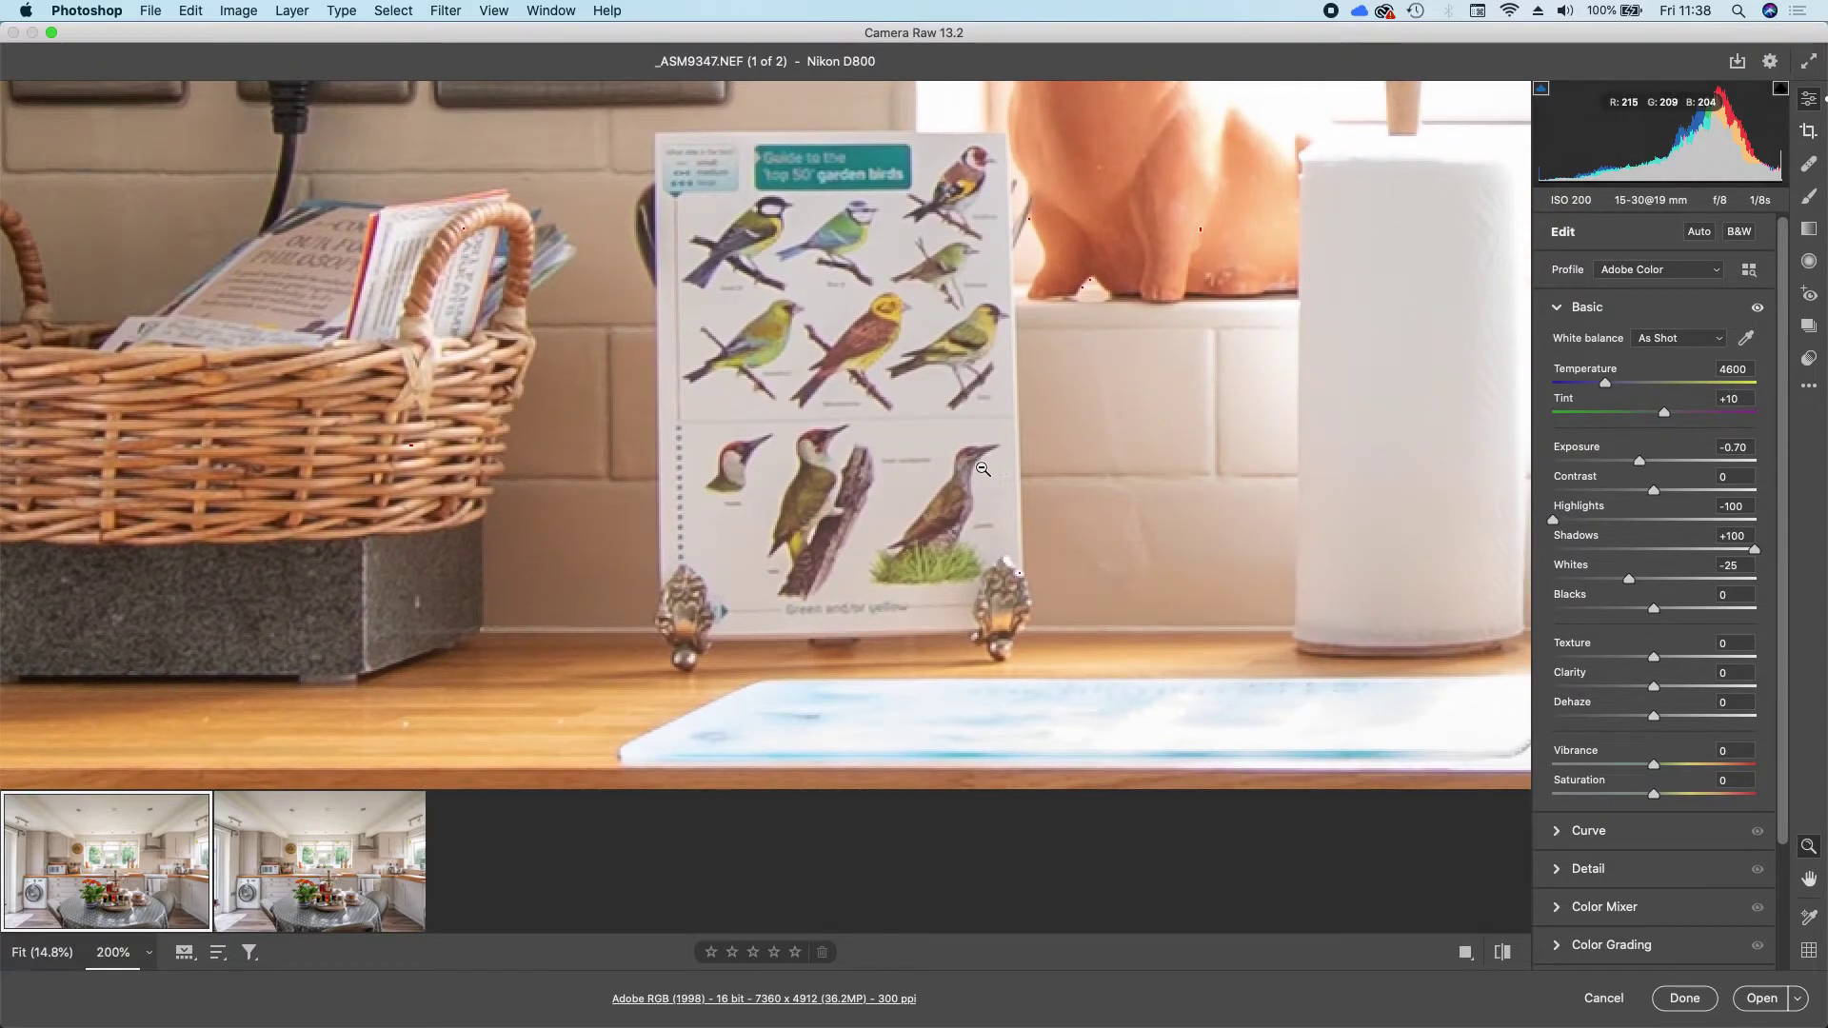
# - Show the enhanced DNG again and compare the fine detail of the garden birds card
pyautogui.moveTo(362, 820)
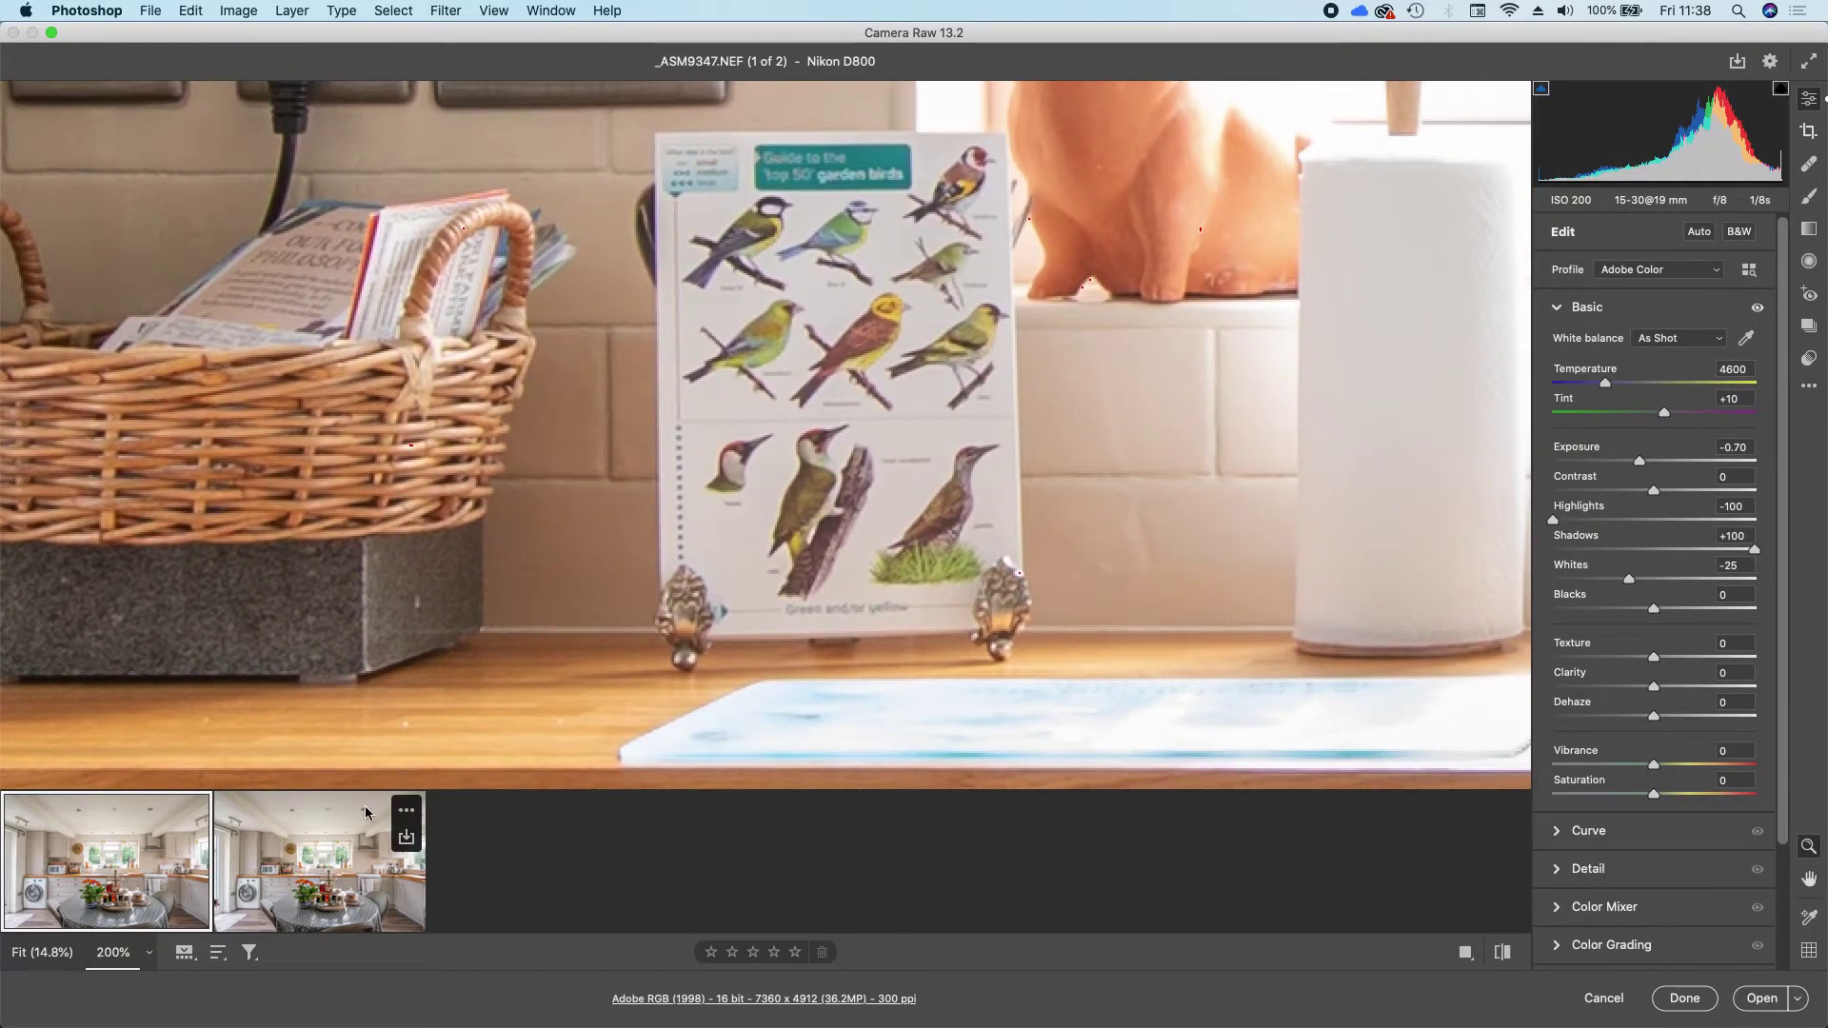
pyautogui.click(314, 862)
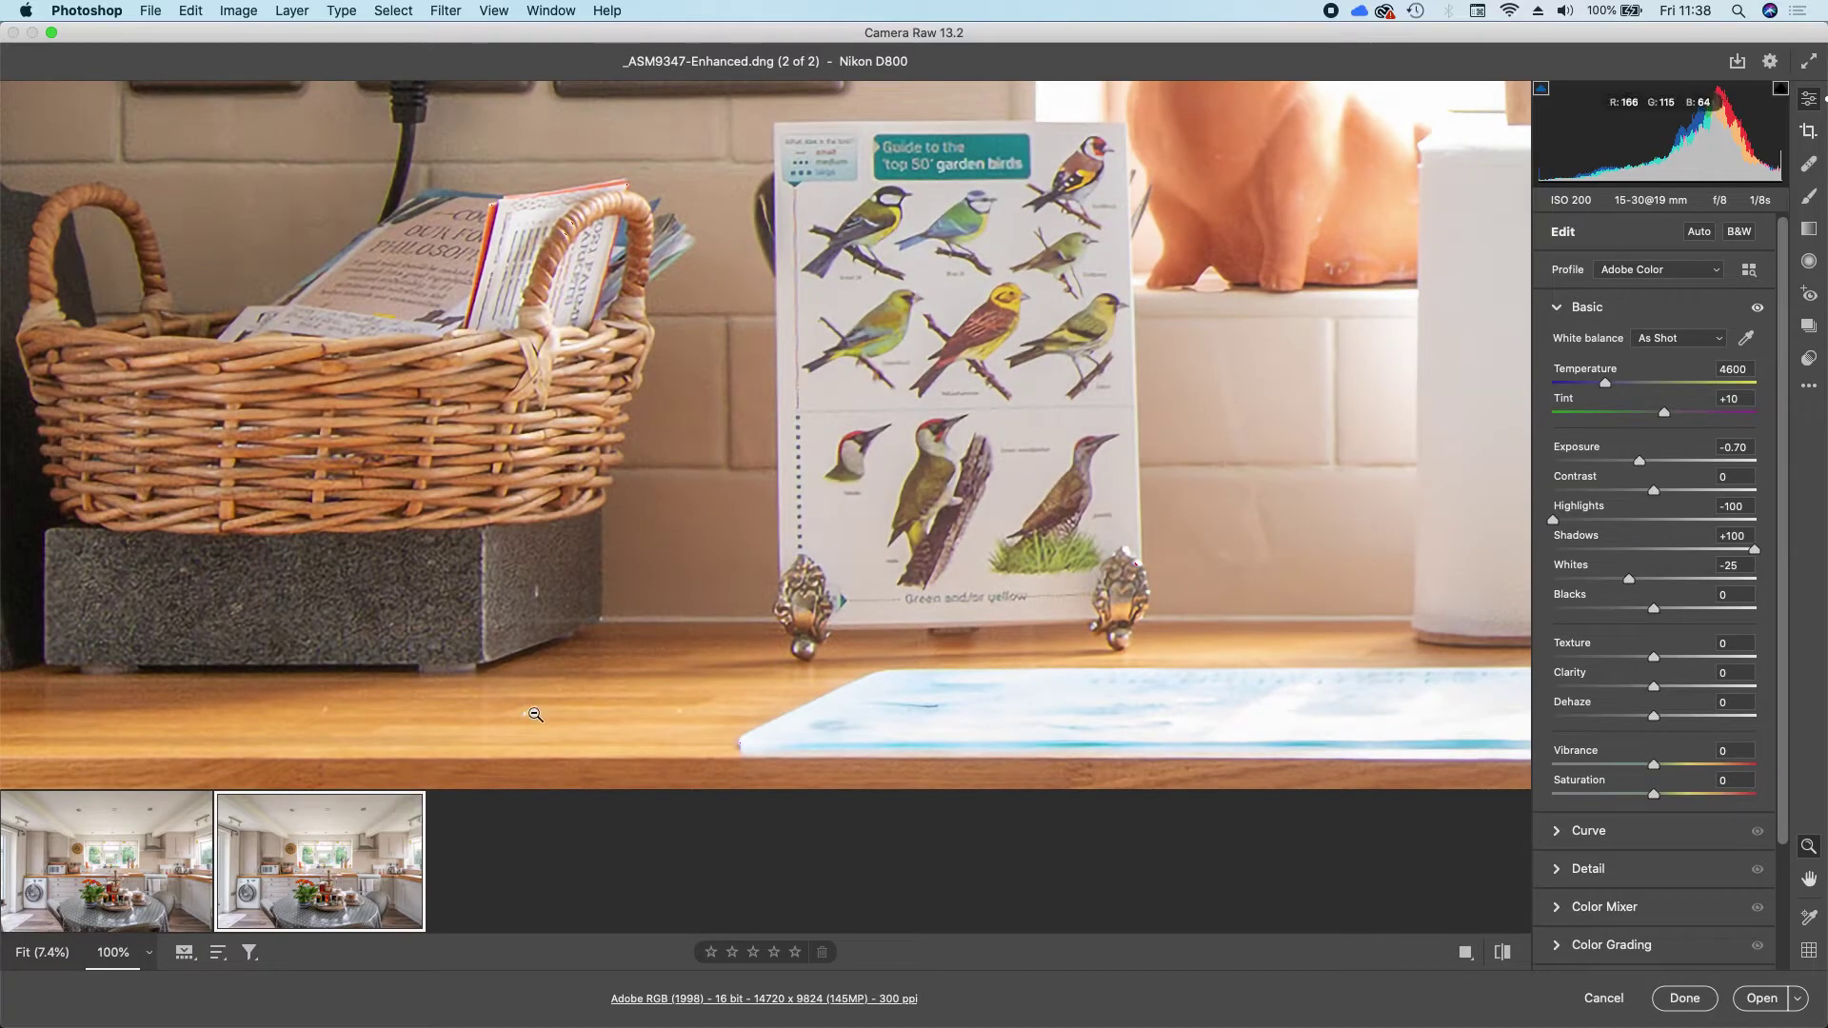
pyautogui.scroll(4, 984, 553)
pyautogui.hscroll(5, 985, 553)
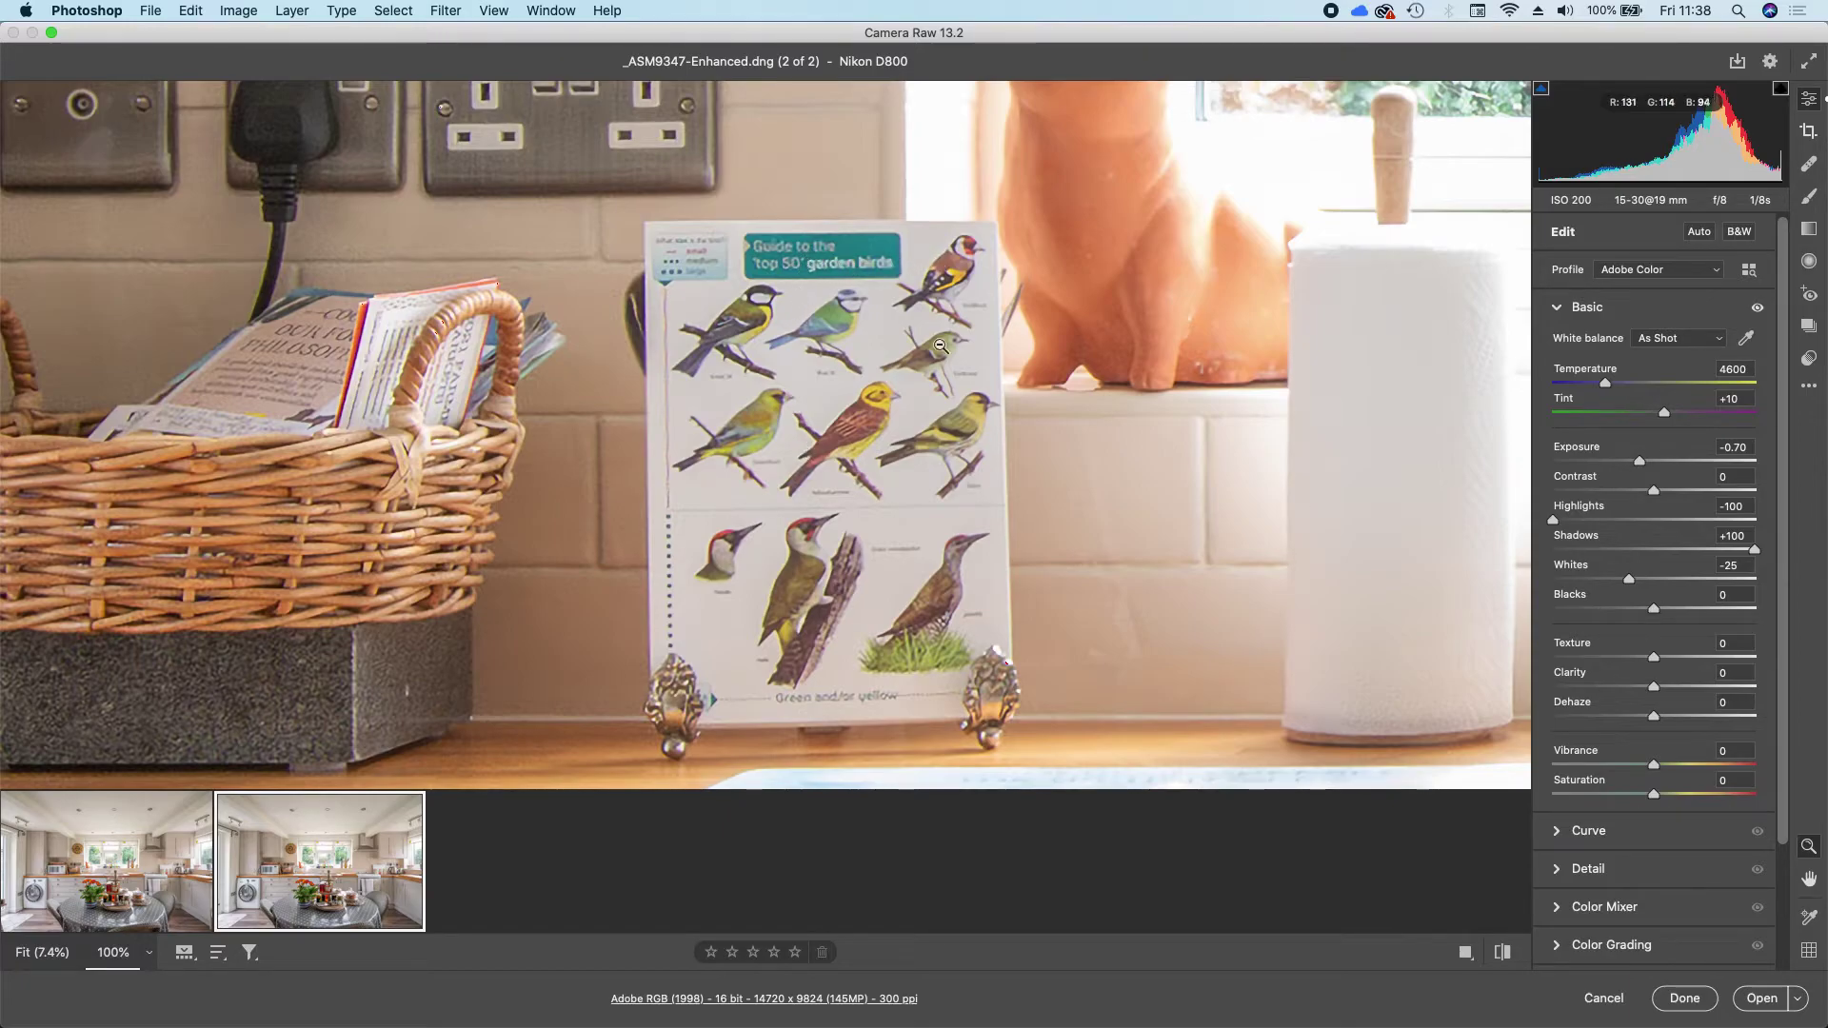
# - Examine the microwave's control panel and door in the enhanced image
pyautogui.hscroll(-15, 505, 432)
pyautogui.scroll(-3, 505, 433)
pyautogui.hscroll(-15, 505, 432)
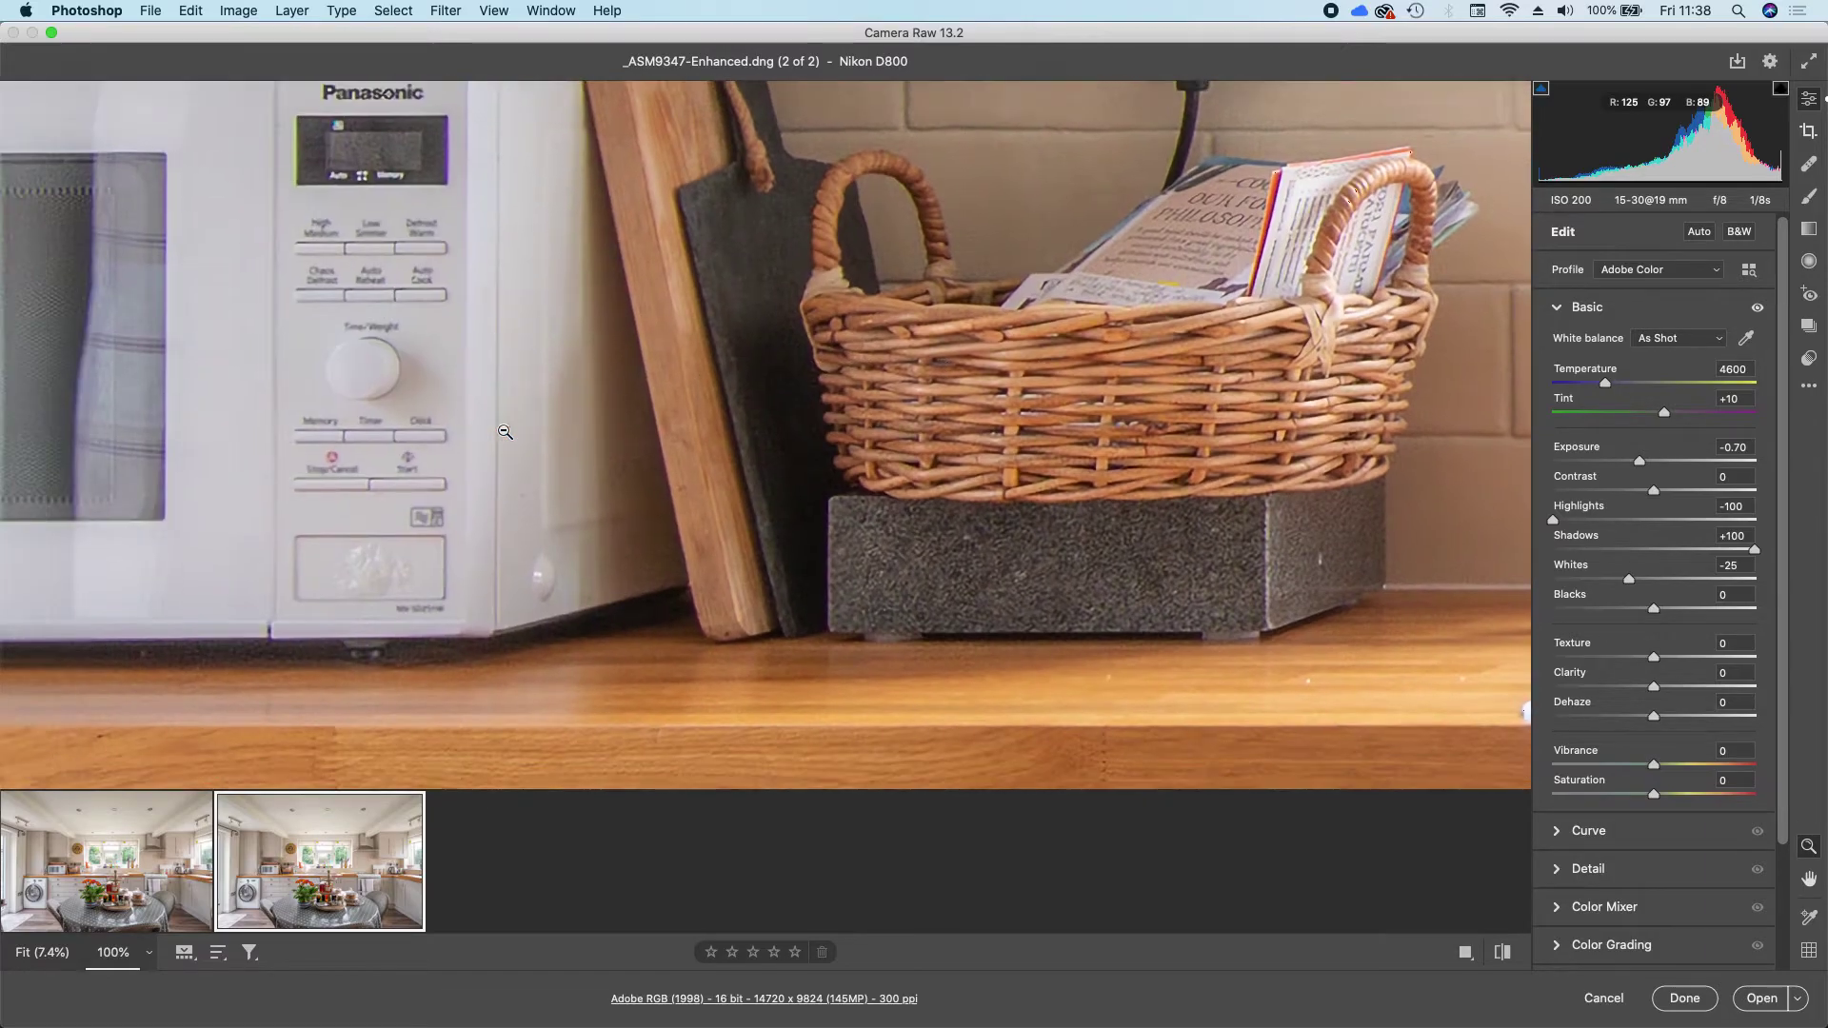
pyautogui.hscroll(-5, 505, 432)
pyautogui.scroll(2, 505, 432)
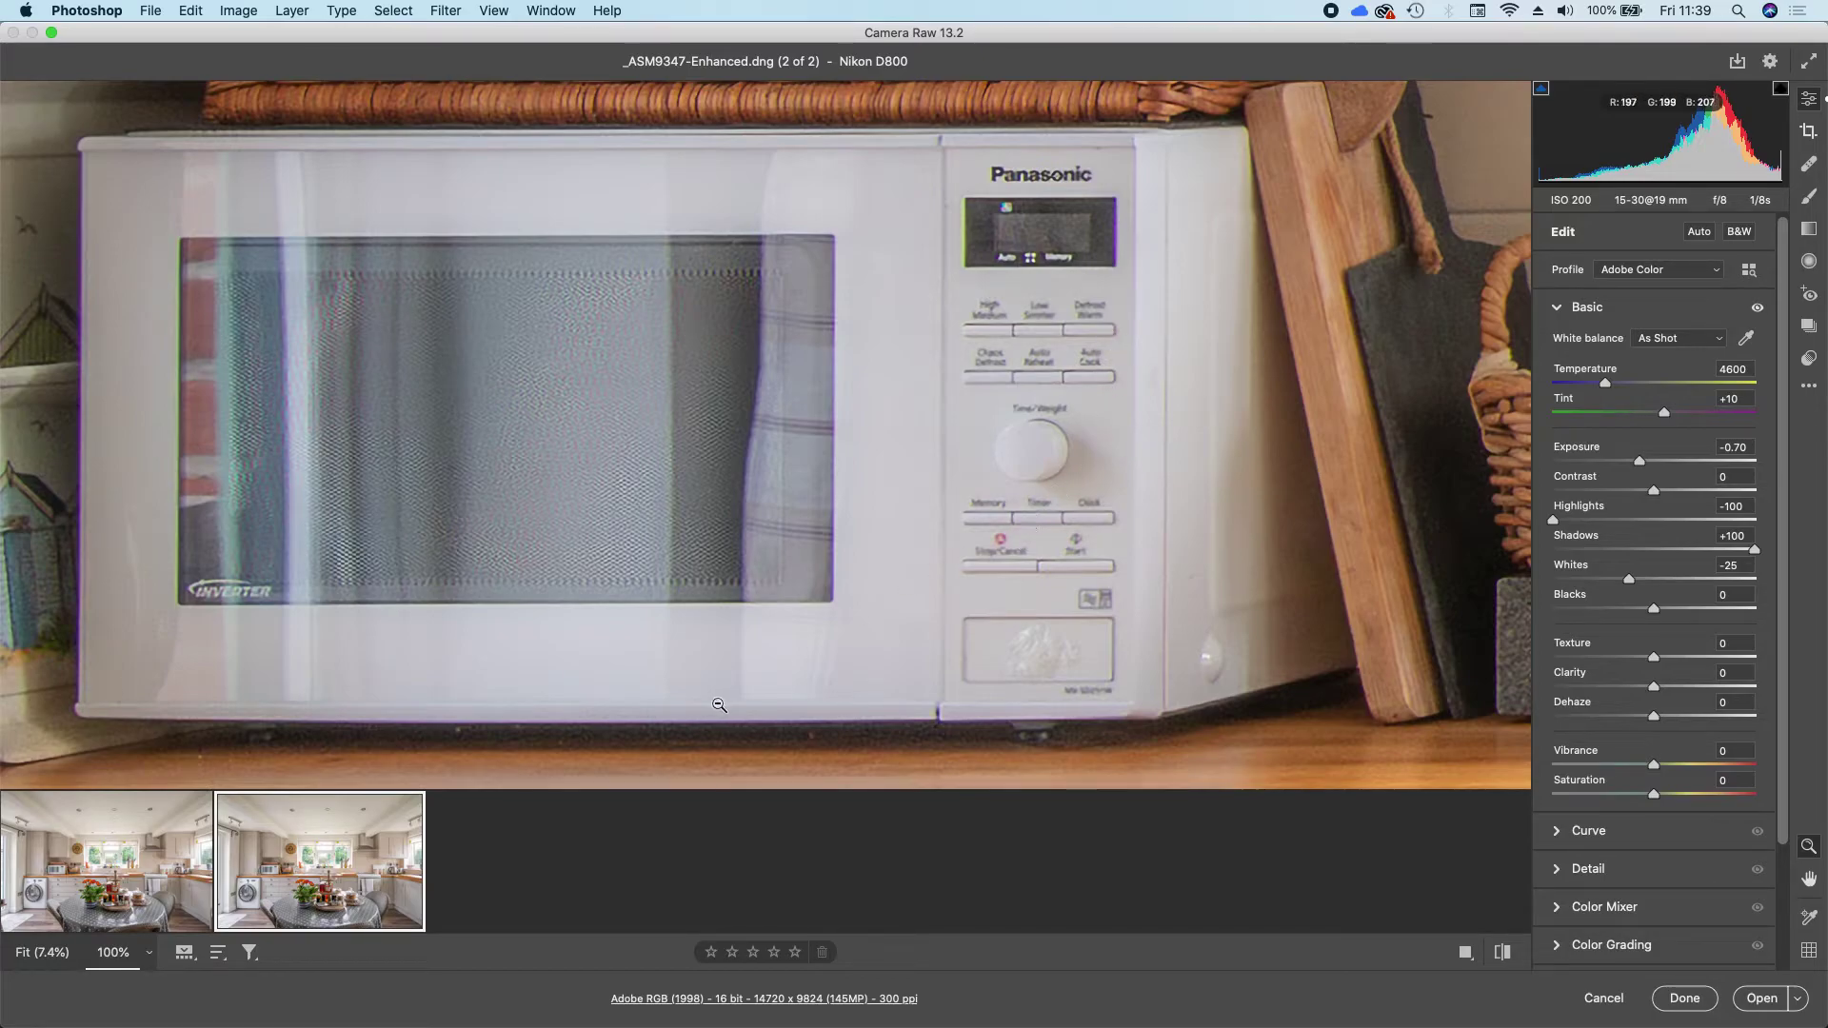
# - Inspect the microwave's control panel in the original NEF, and return to the enhanced DNG to compare it
pyautogui.click(144, 888)
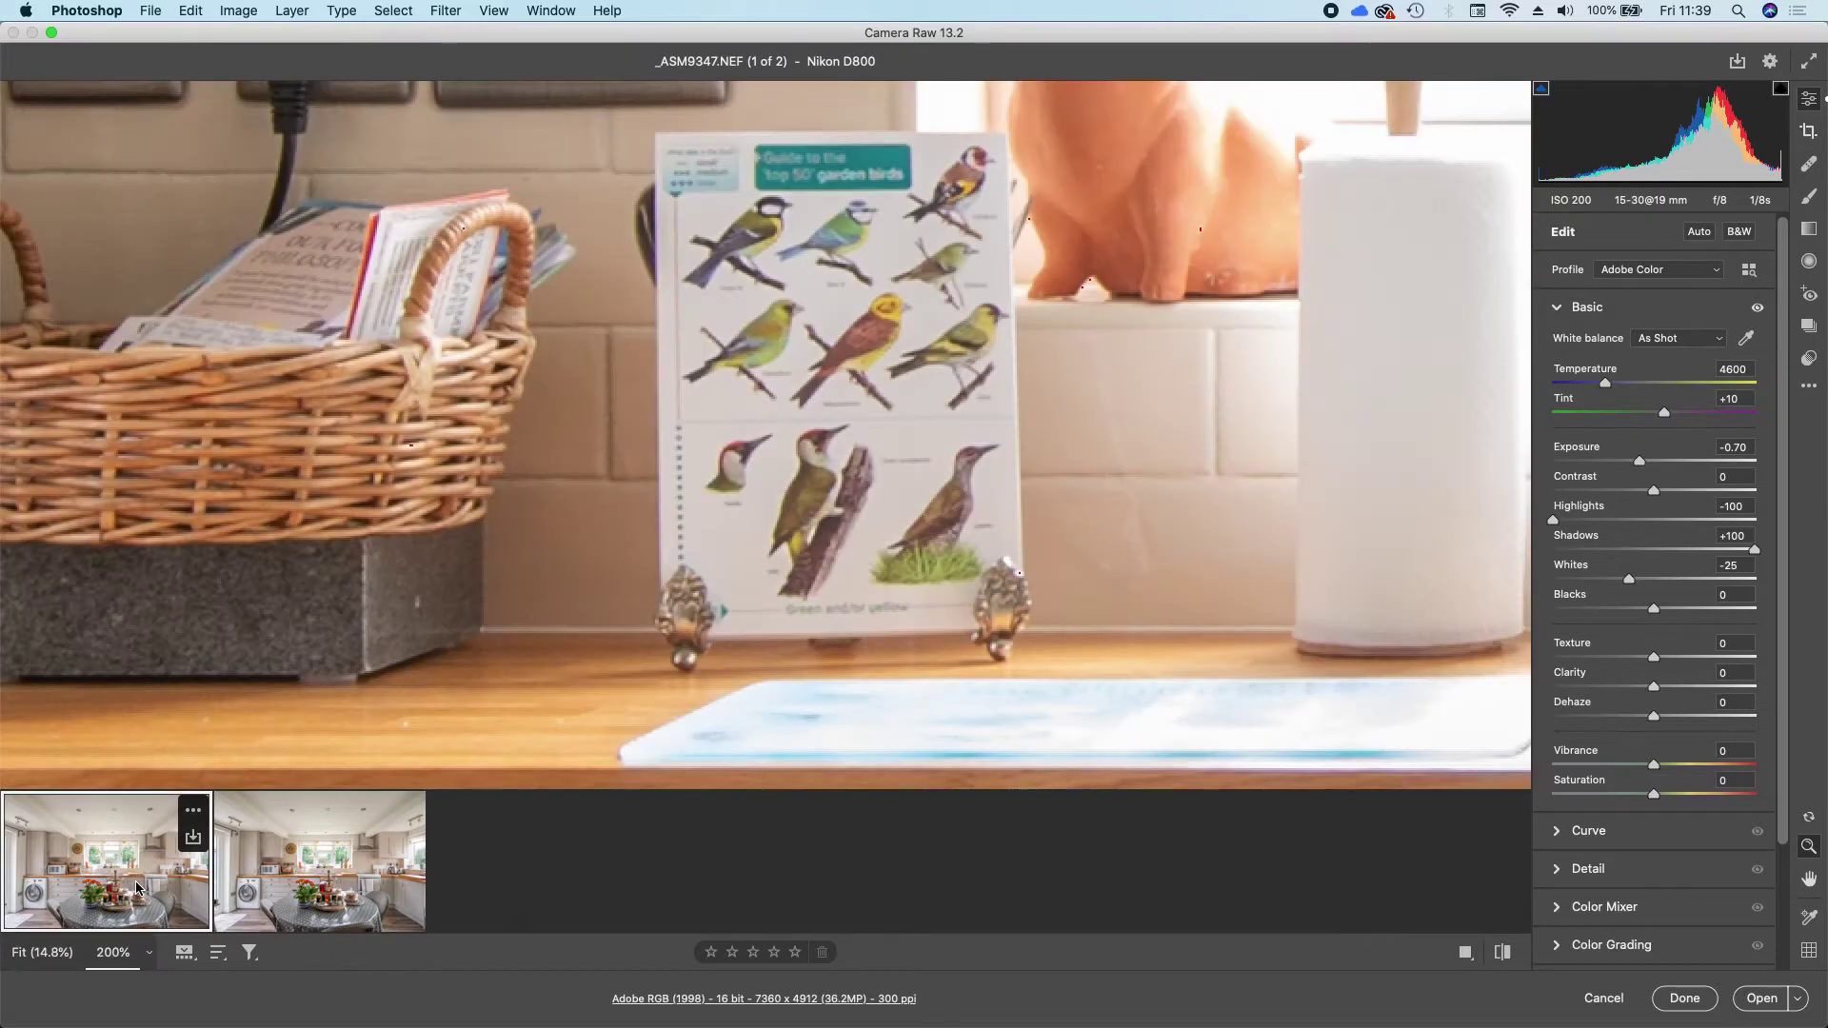
pyautogui.hscroll(-15, 505, 560)
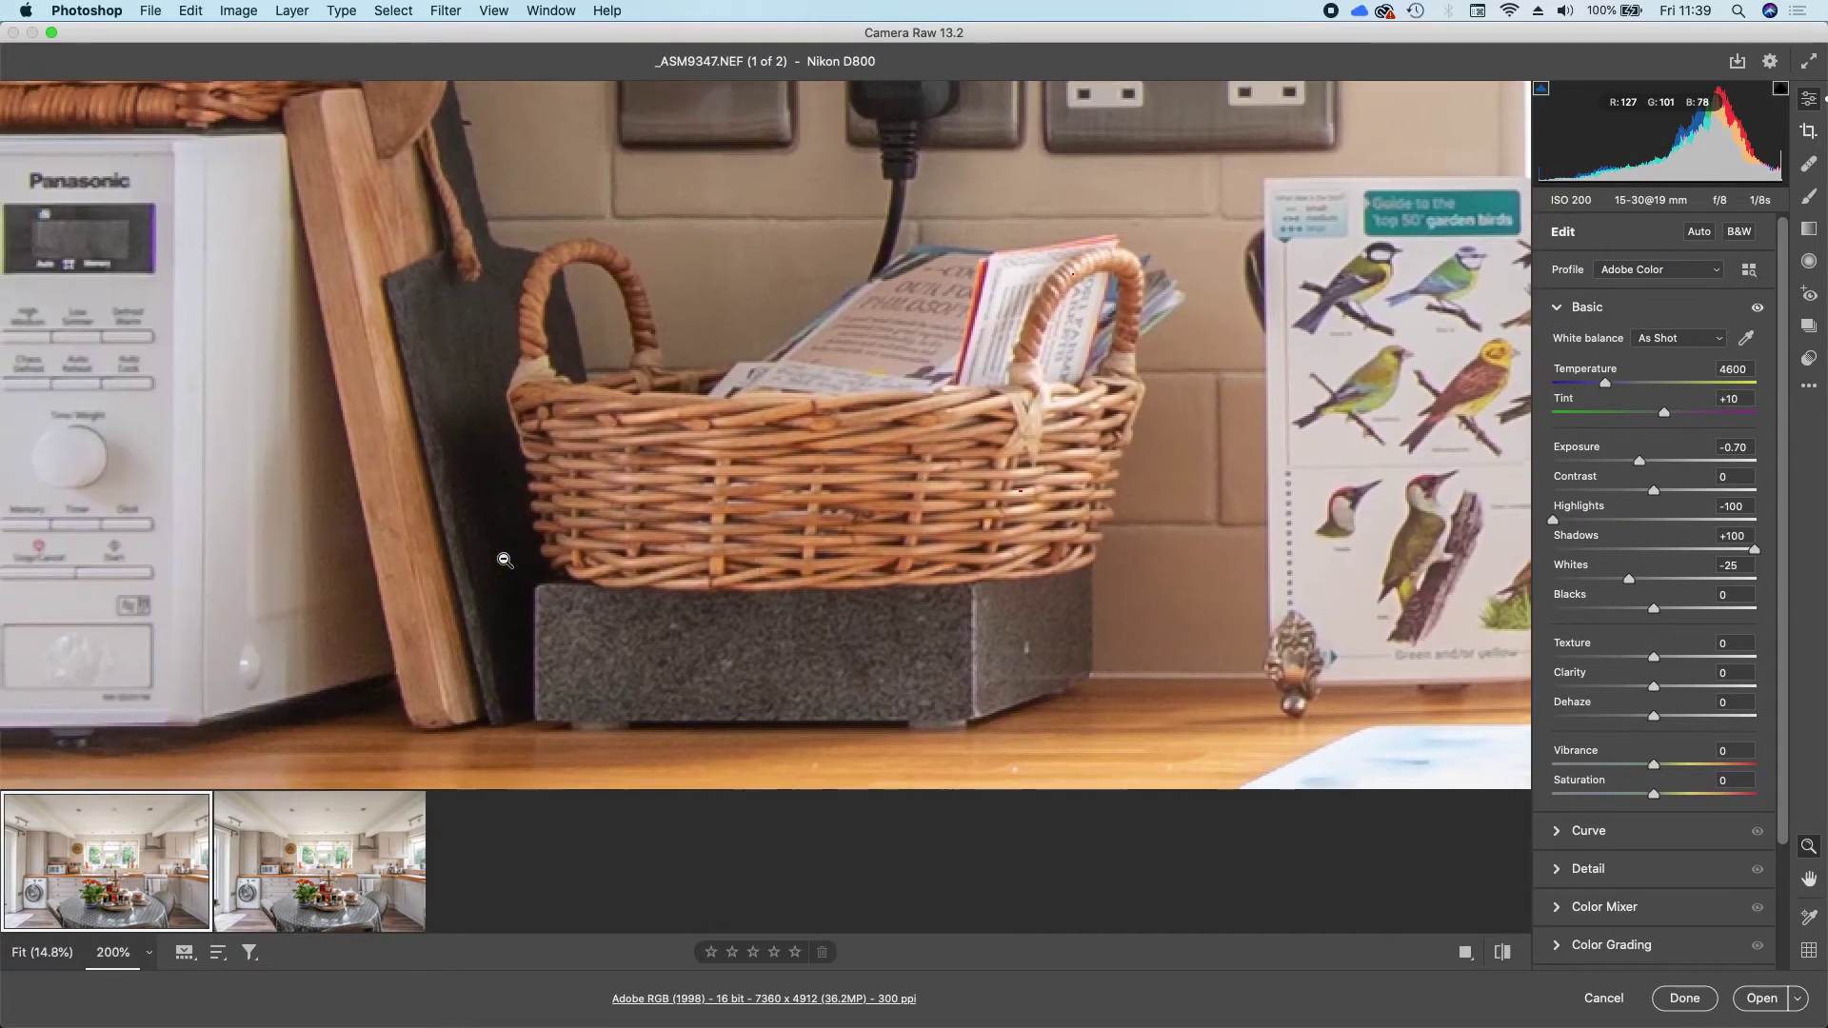
pyautogui.hscroll(-5, 505, 561)
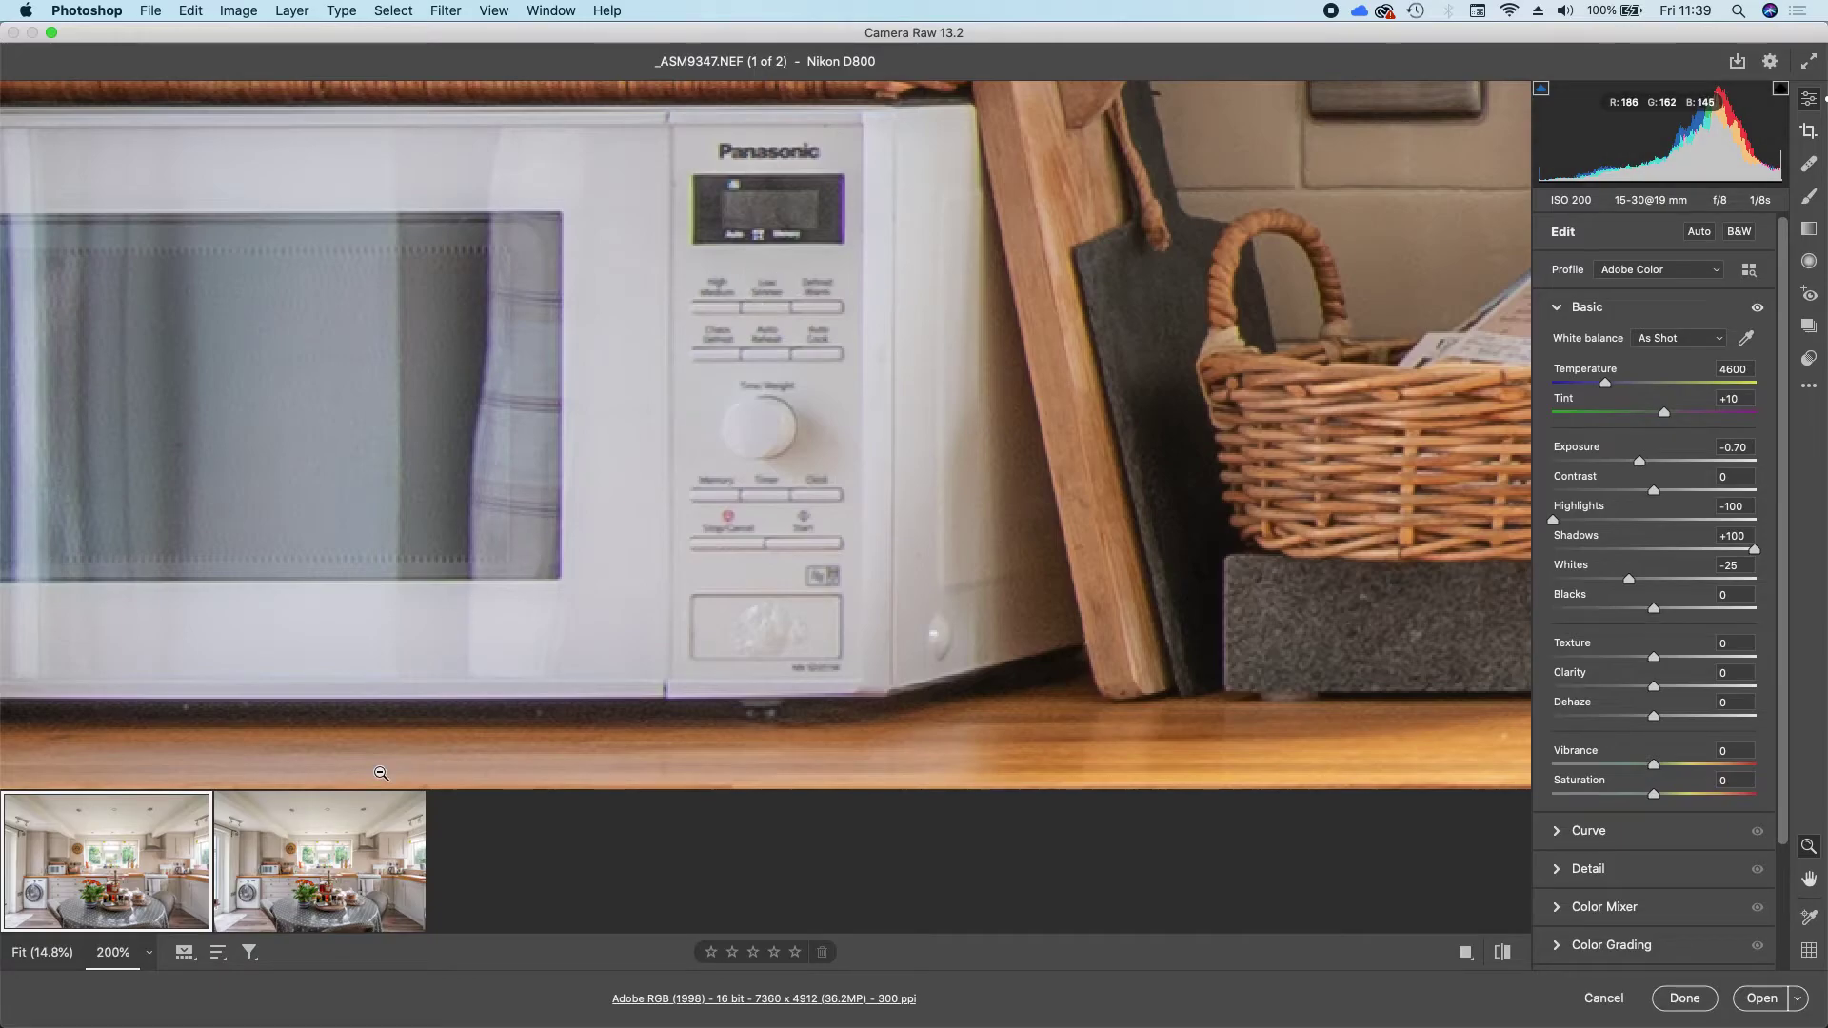
pyautogui.click(343, 857)
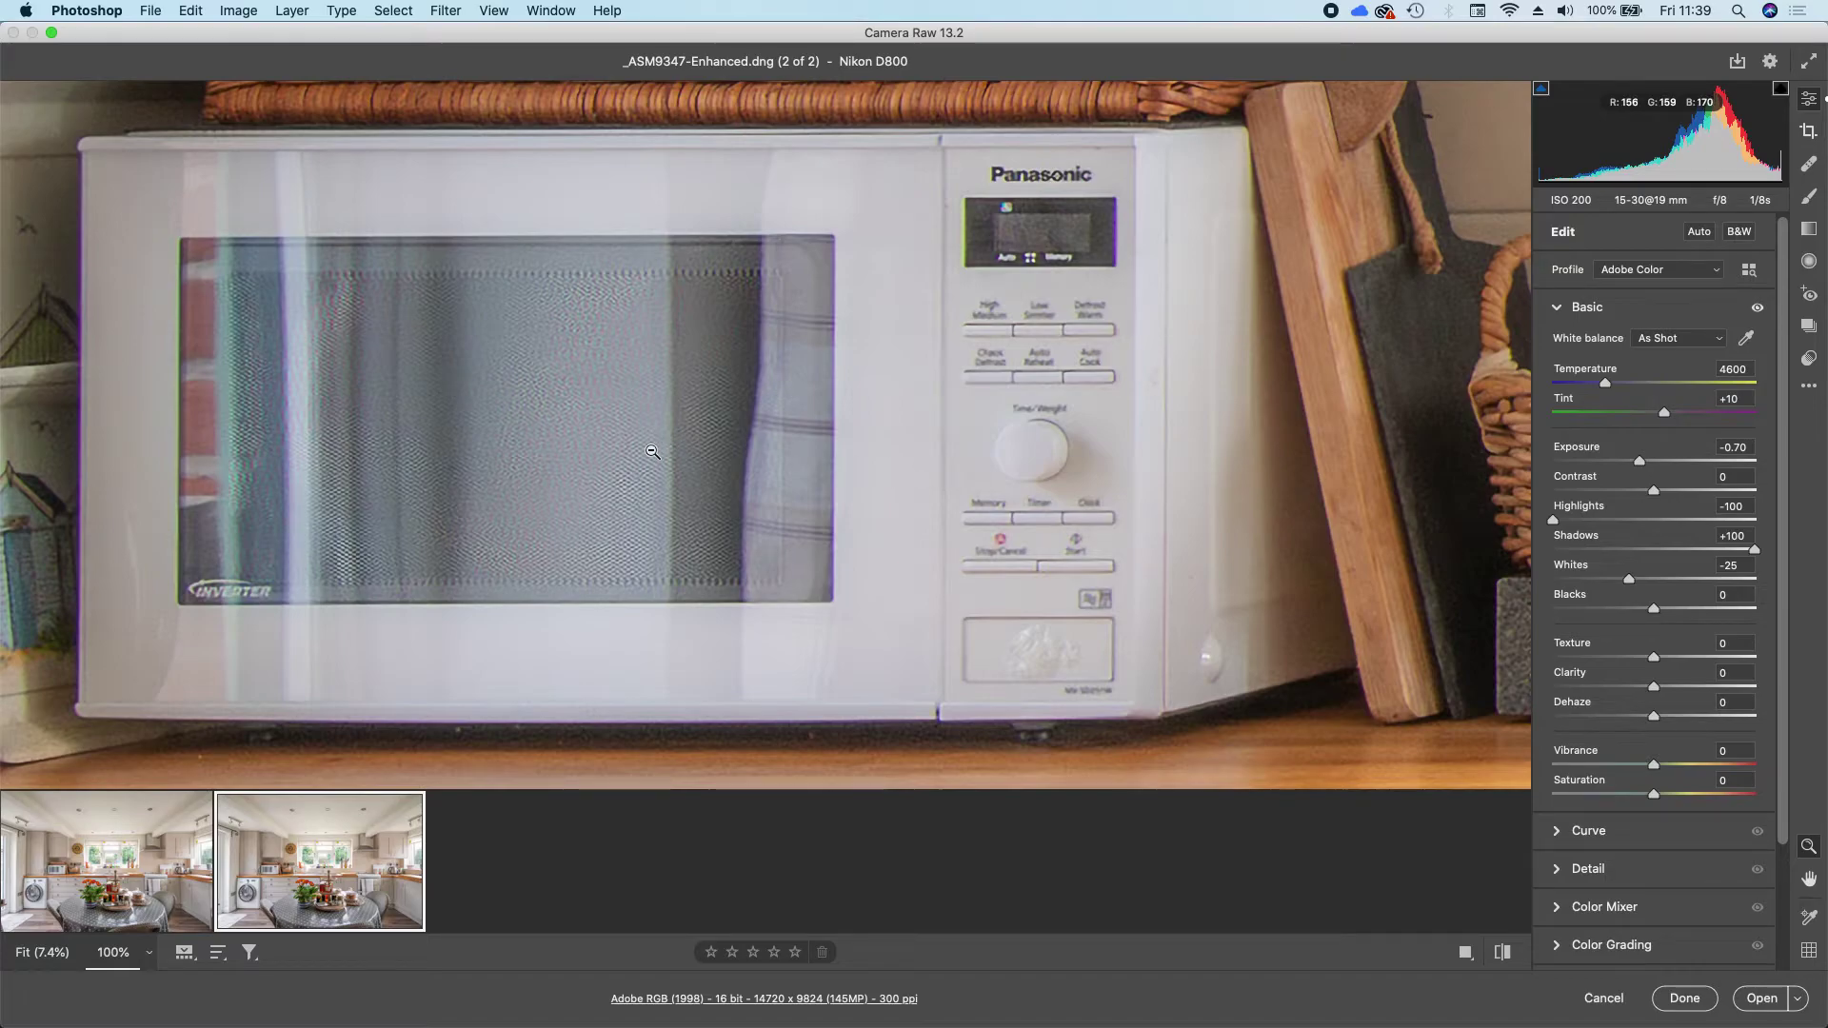
# - Examine the spotted tablecloth, flowers and jam jars on the table in the enhanced DNG
pyautogui.hscroll(-5, 652, 451)
pyautogui.scroll(-8, 652, 451)
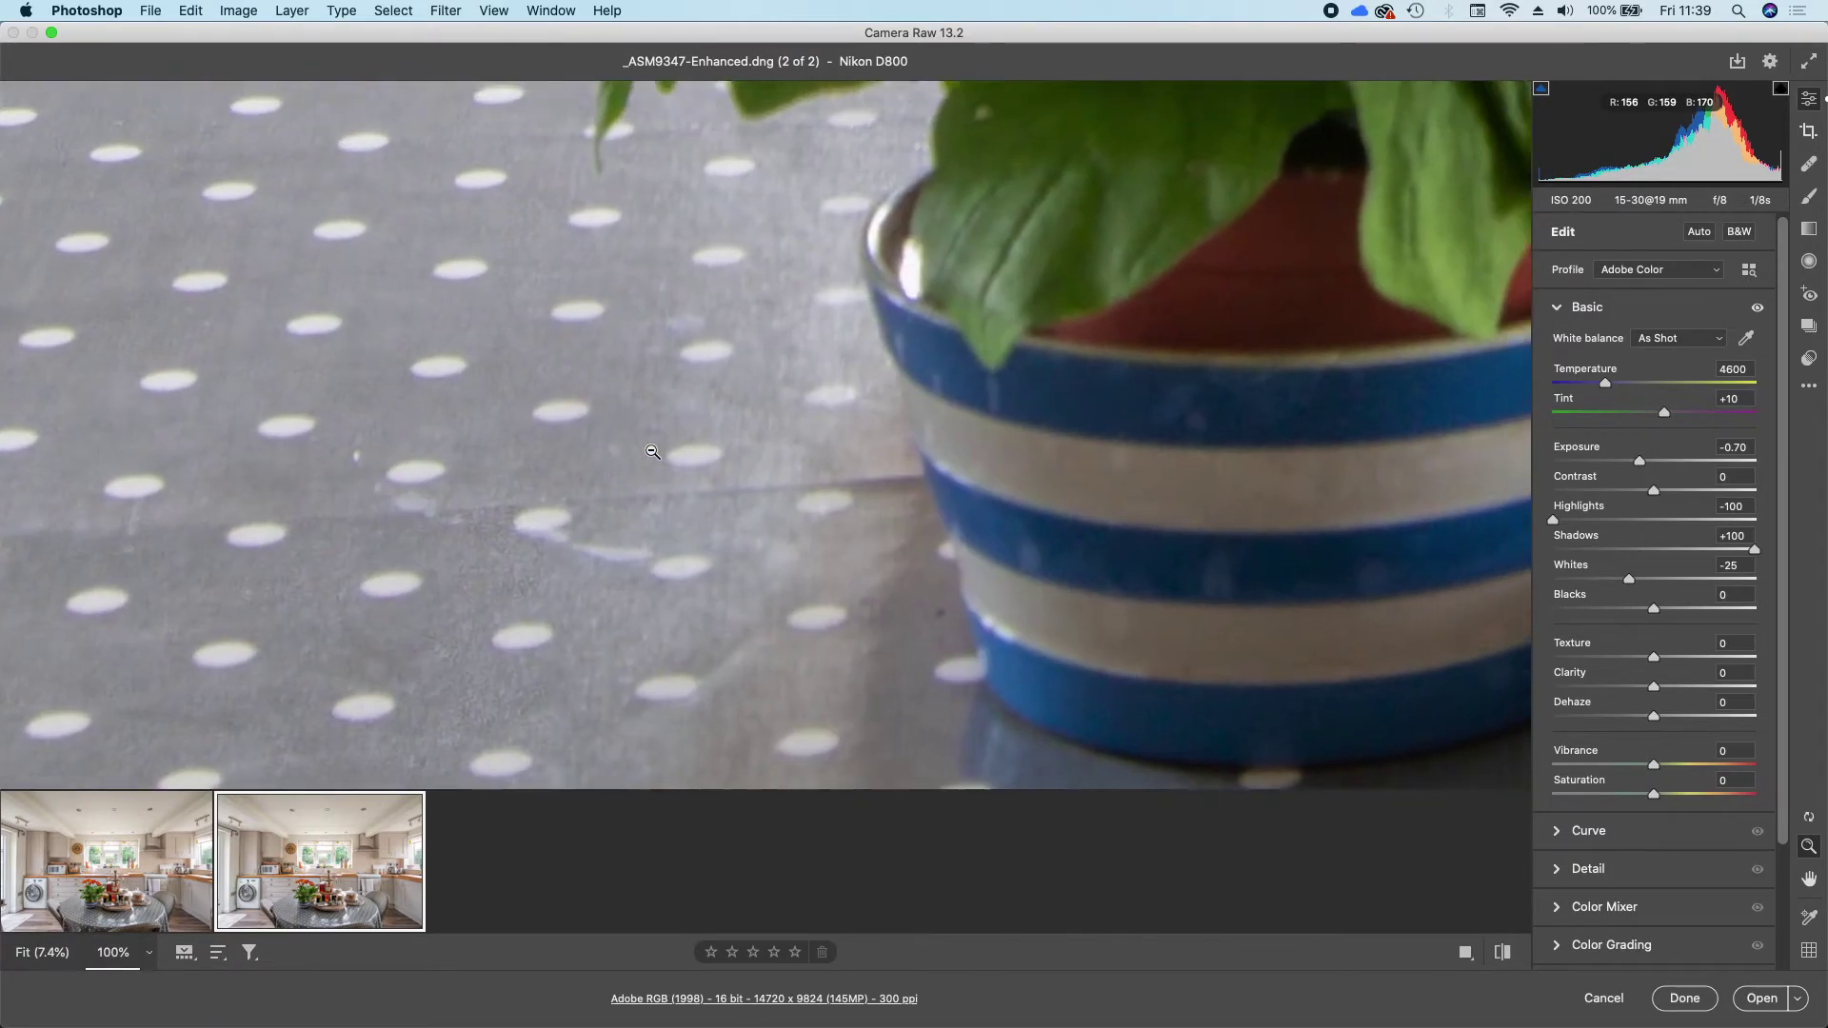
pyautogui.scroll(10, 652, 451)
pyautogui.hscroll(3, 652, 452)
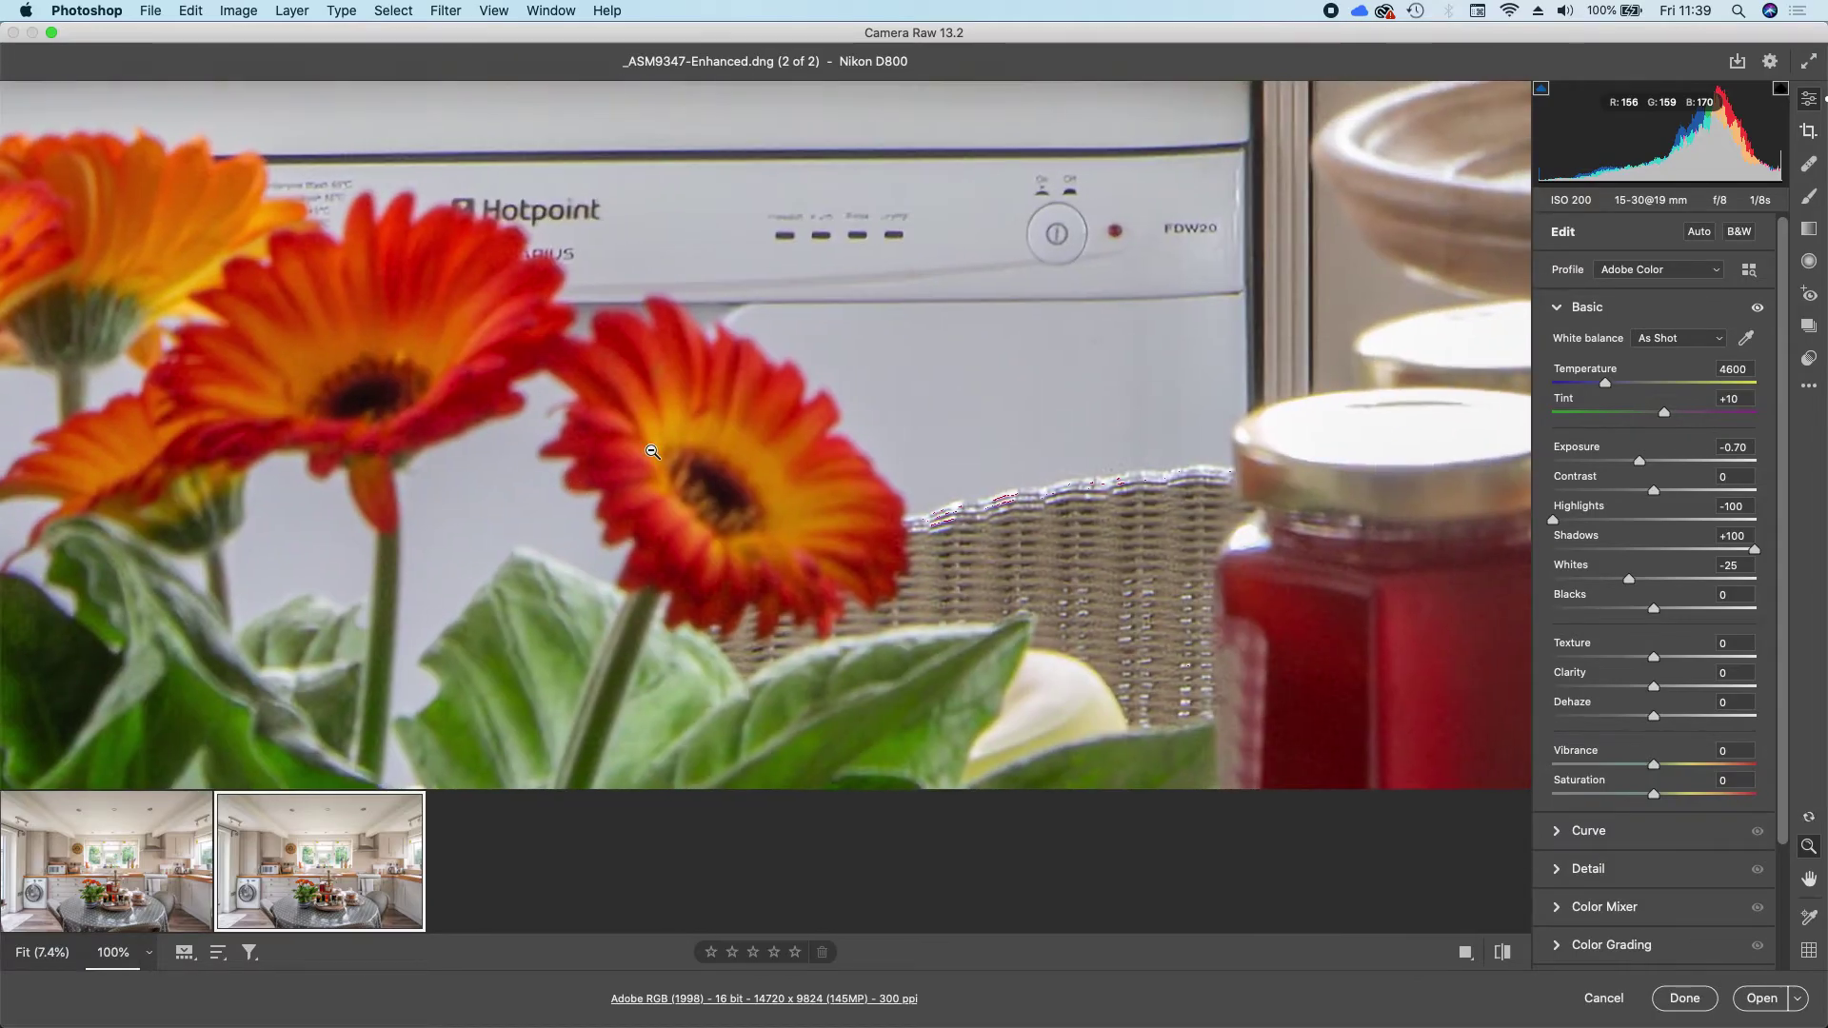
pyautogui.hscroll(8, 652, 451)
pyautogui.scroll(-3, 652, 451)
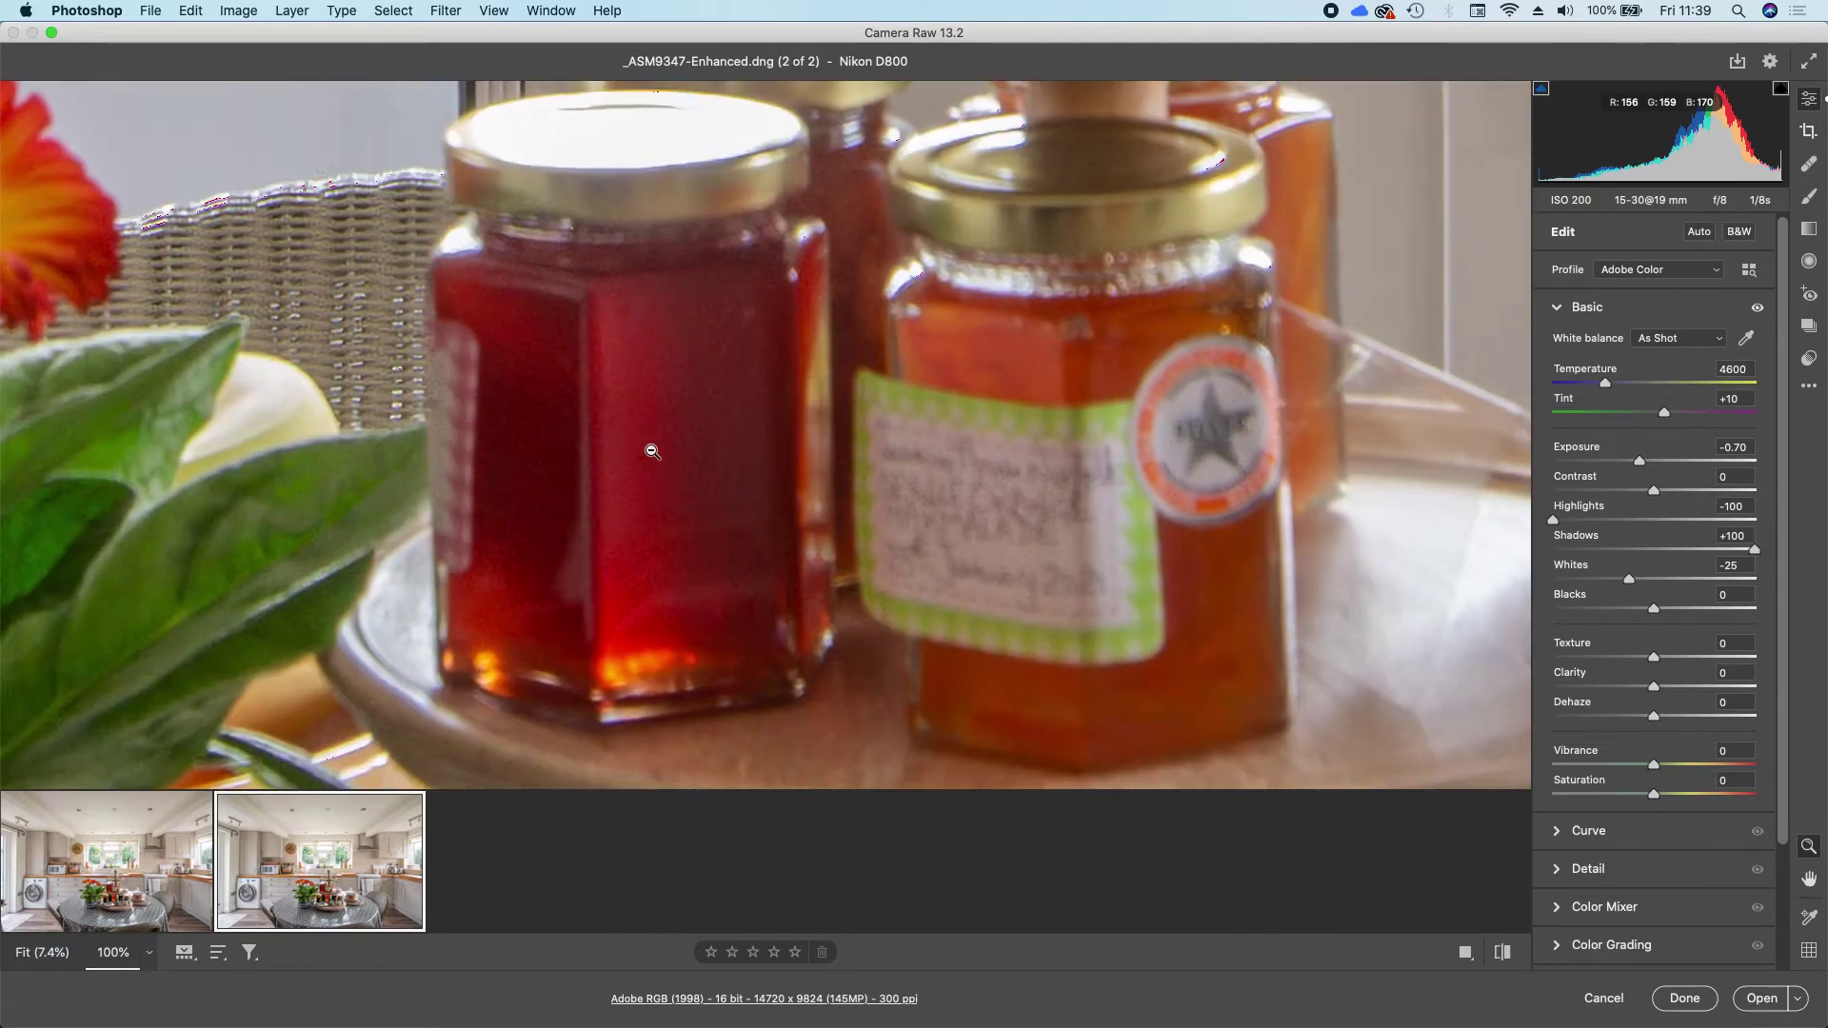
# - Examine the Carex and Fairy bottles behind the kitchen tap in the enhanced DNG
pyautogui.scroll(6, 652, 451)
pyautogui.scroll(8, 652, 451)
pyautogui.hscroll(4, 652, 451)
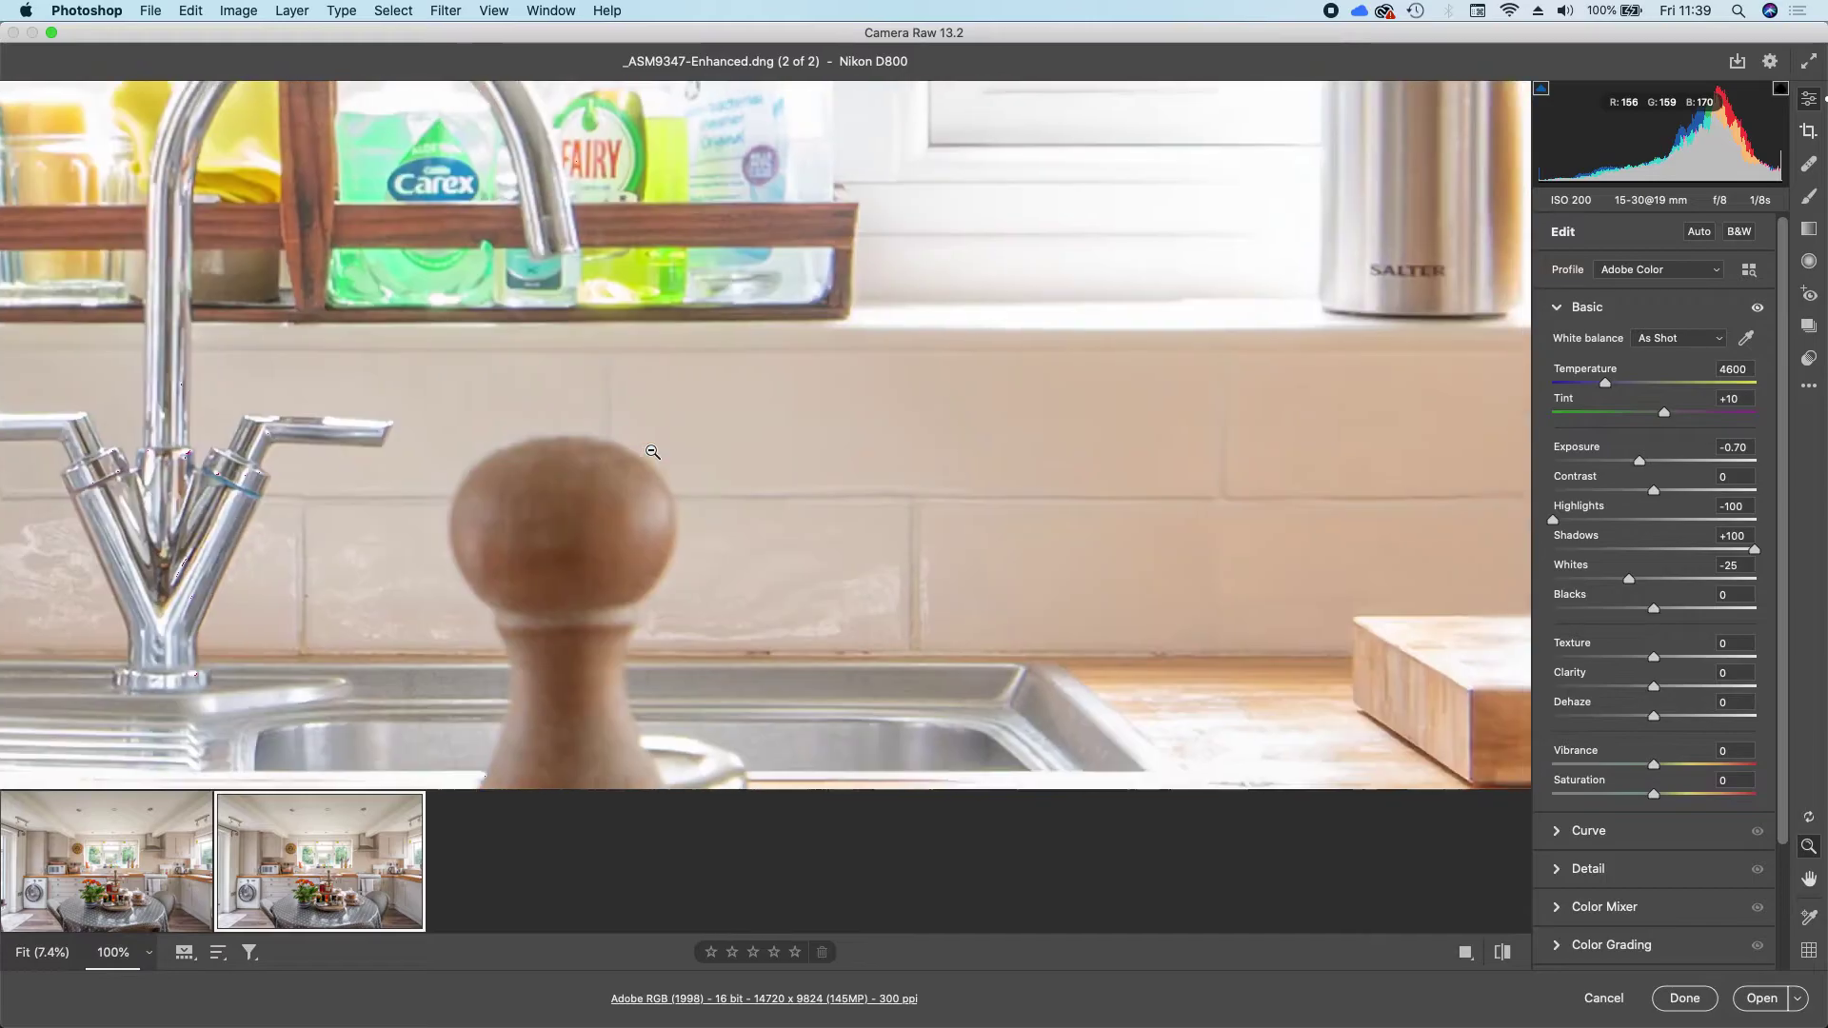
pyautogui.hscroll(-8, 652, 451)
pyautogui.scroll(3, 652, 451)
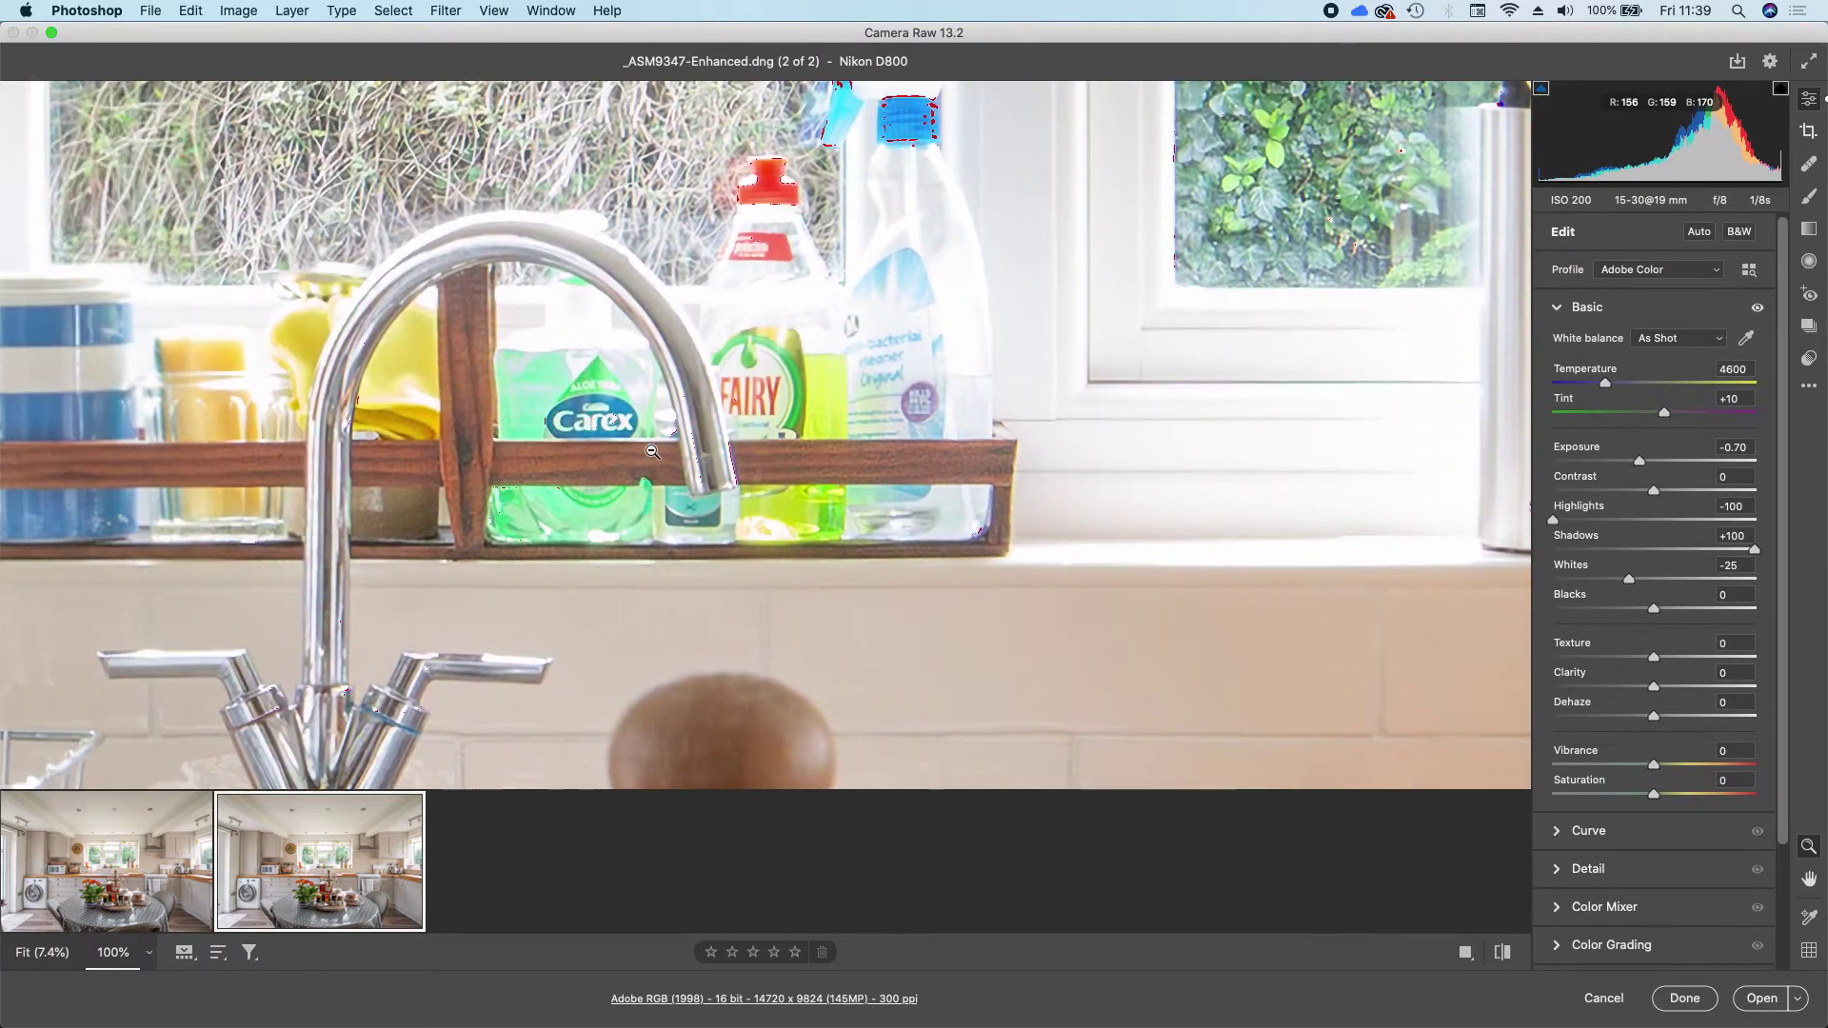
pyautogui.hscroll(-3, 652, 452)
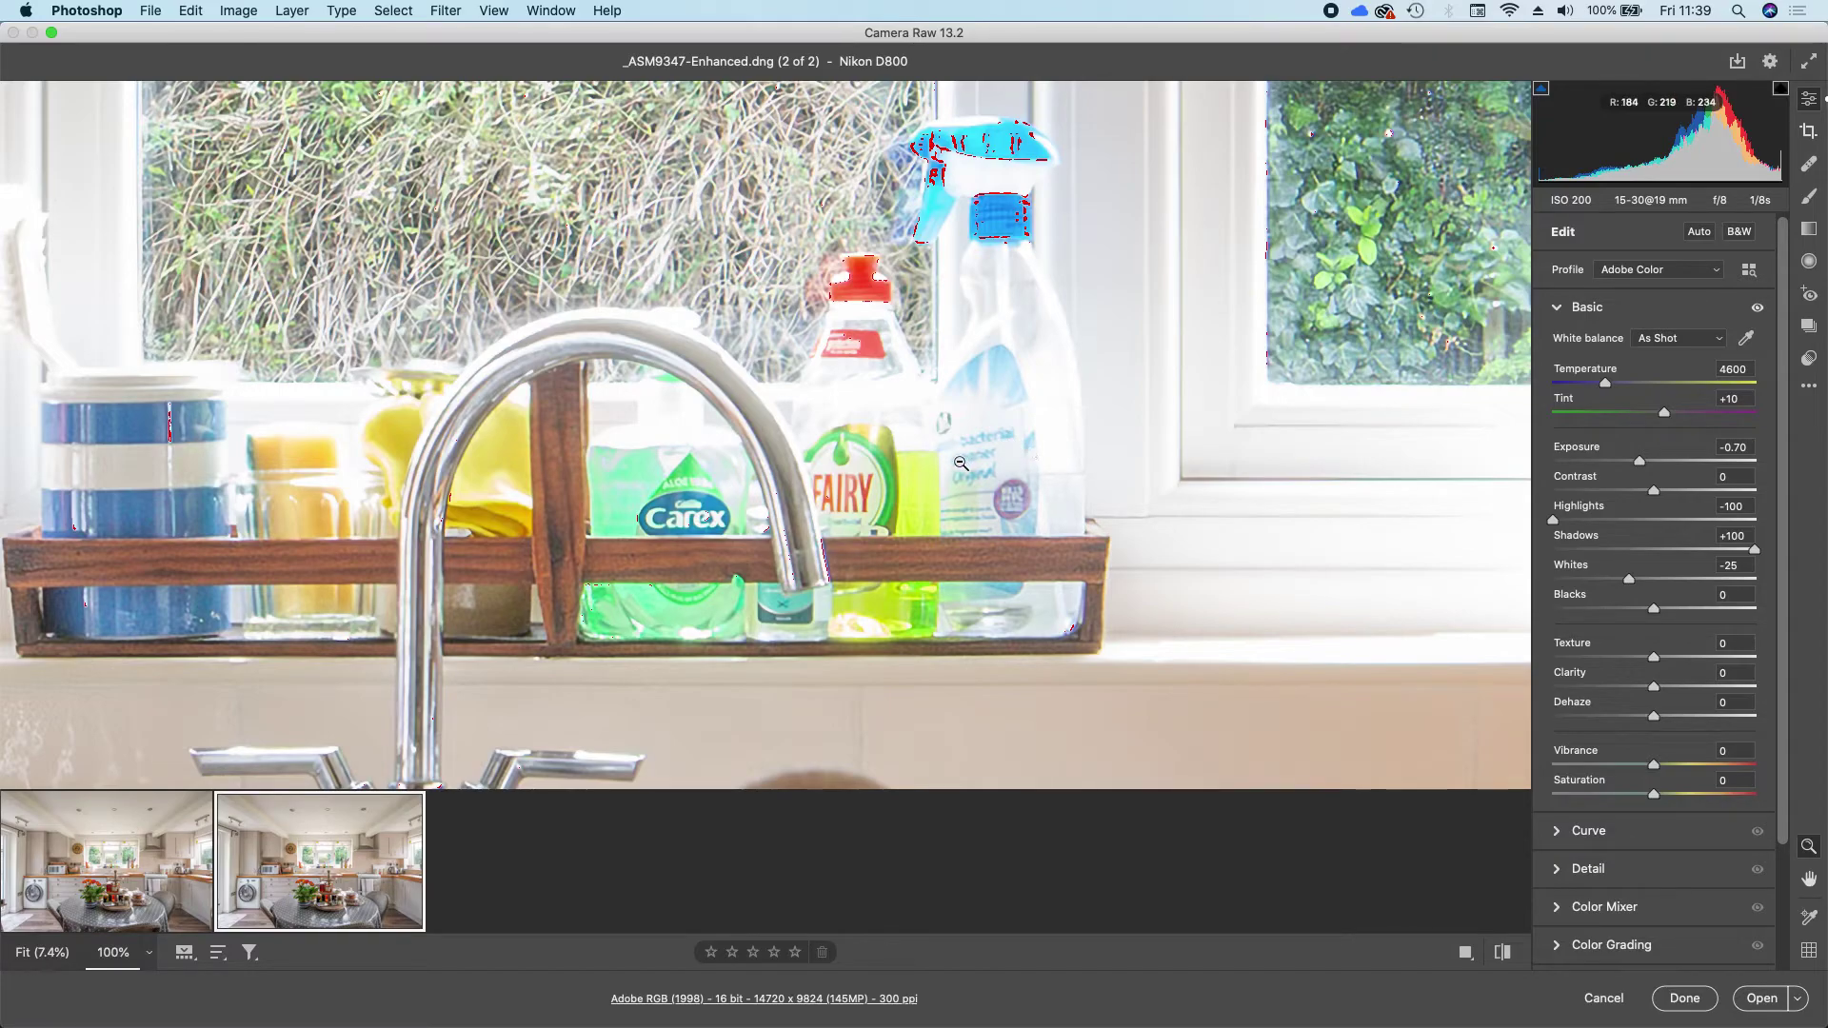
# - Find the windowsill bottles in the original NEF and compare their labels with the enhanced DNG
pyautogui.click(140, 874)
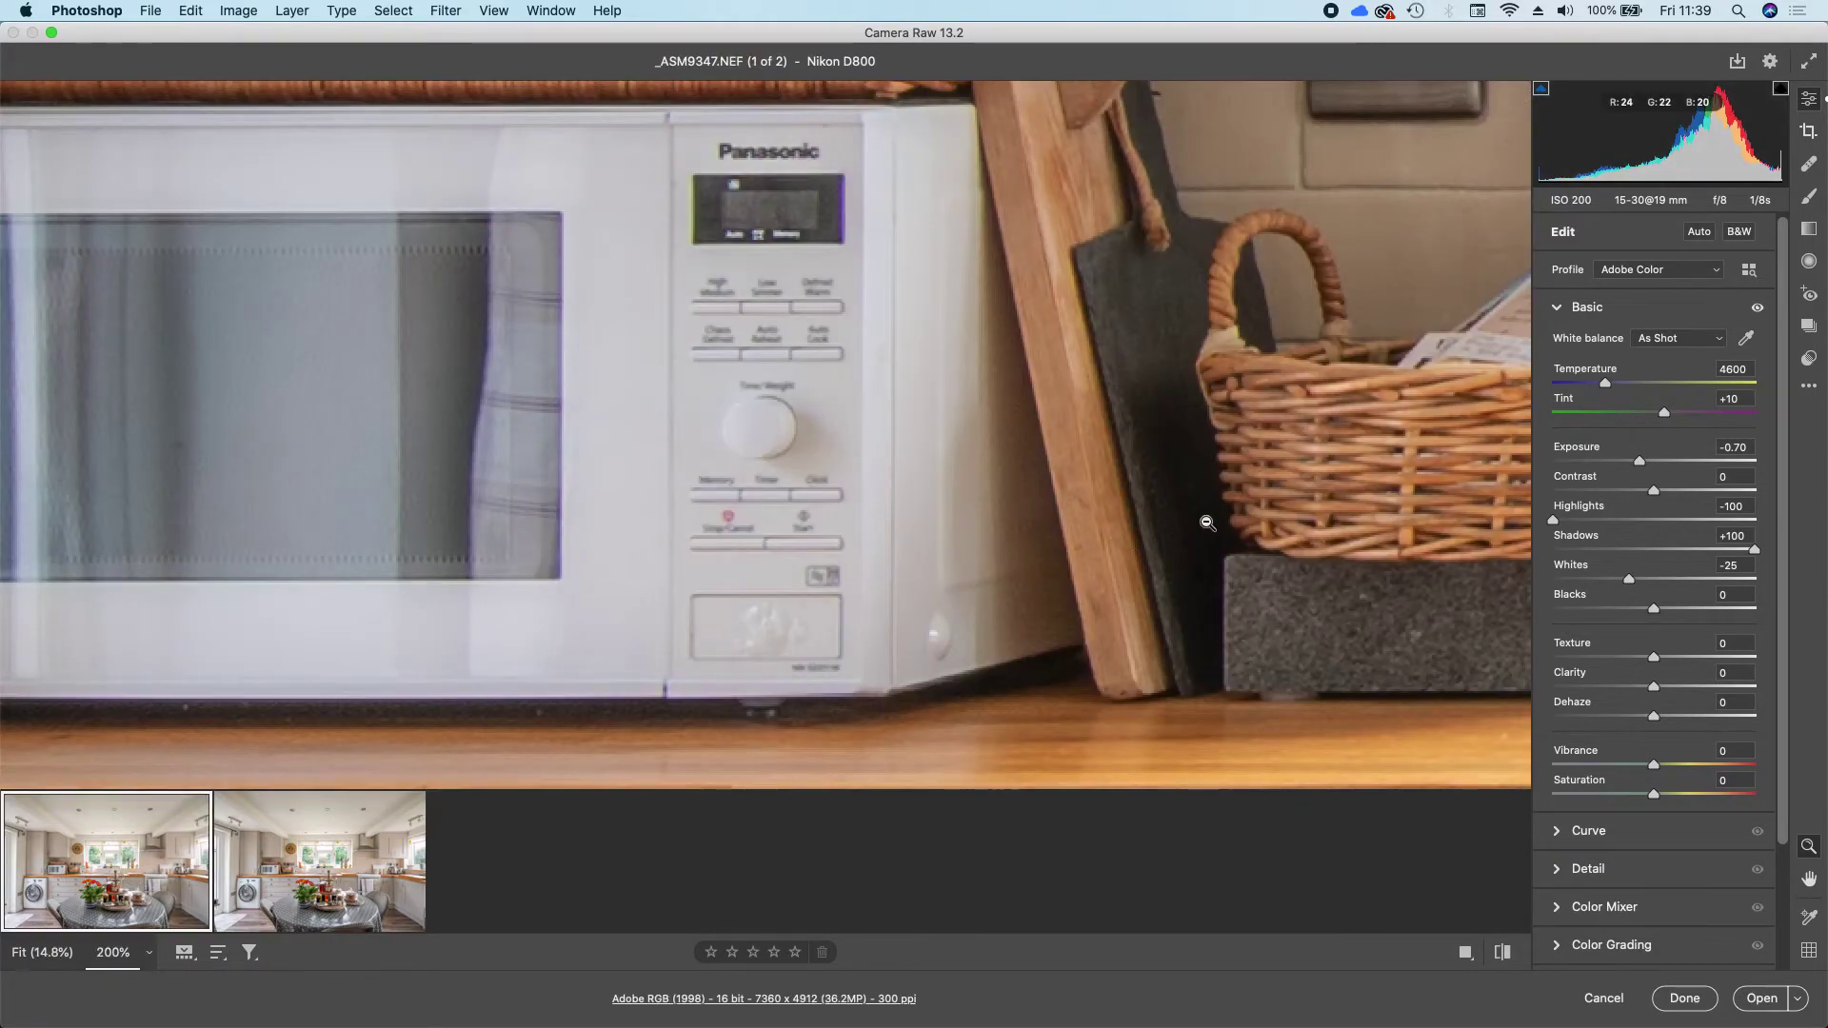
pyautogui.hscroll(15, 1204, 518)
pyautogui.hscroll(20, 1208, 523)
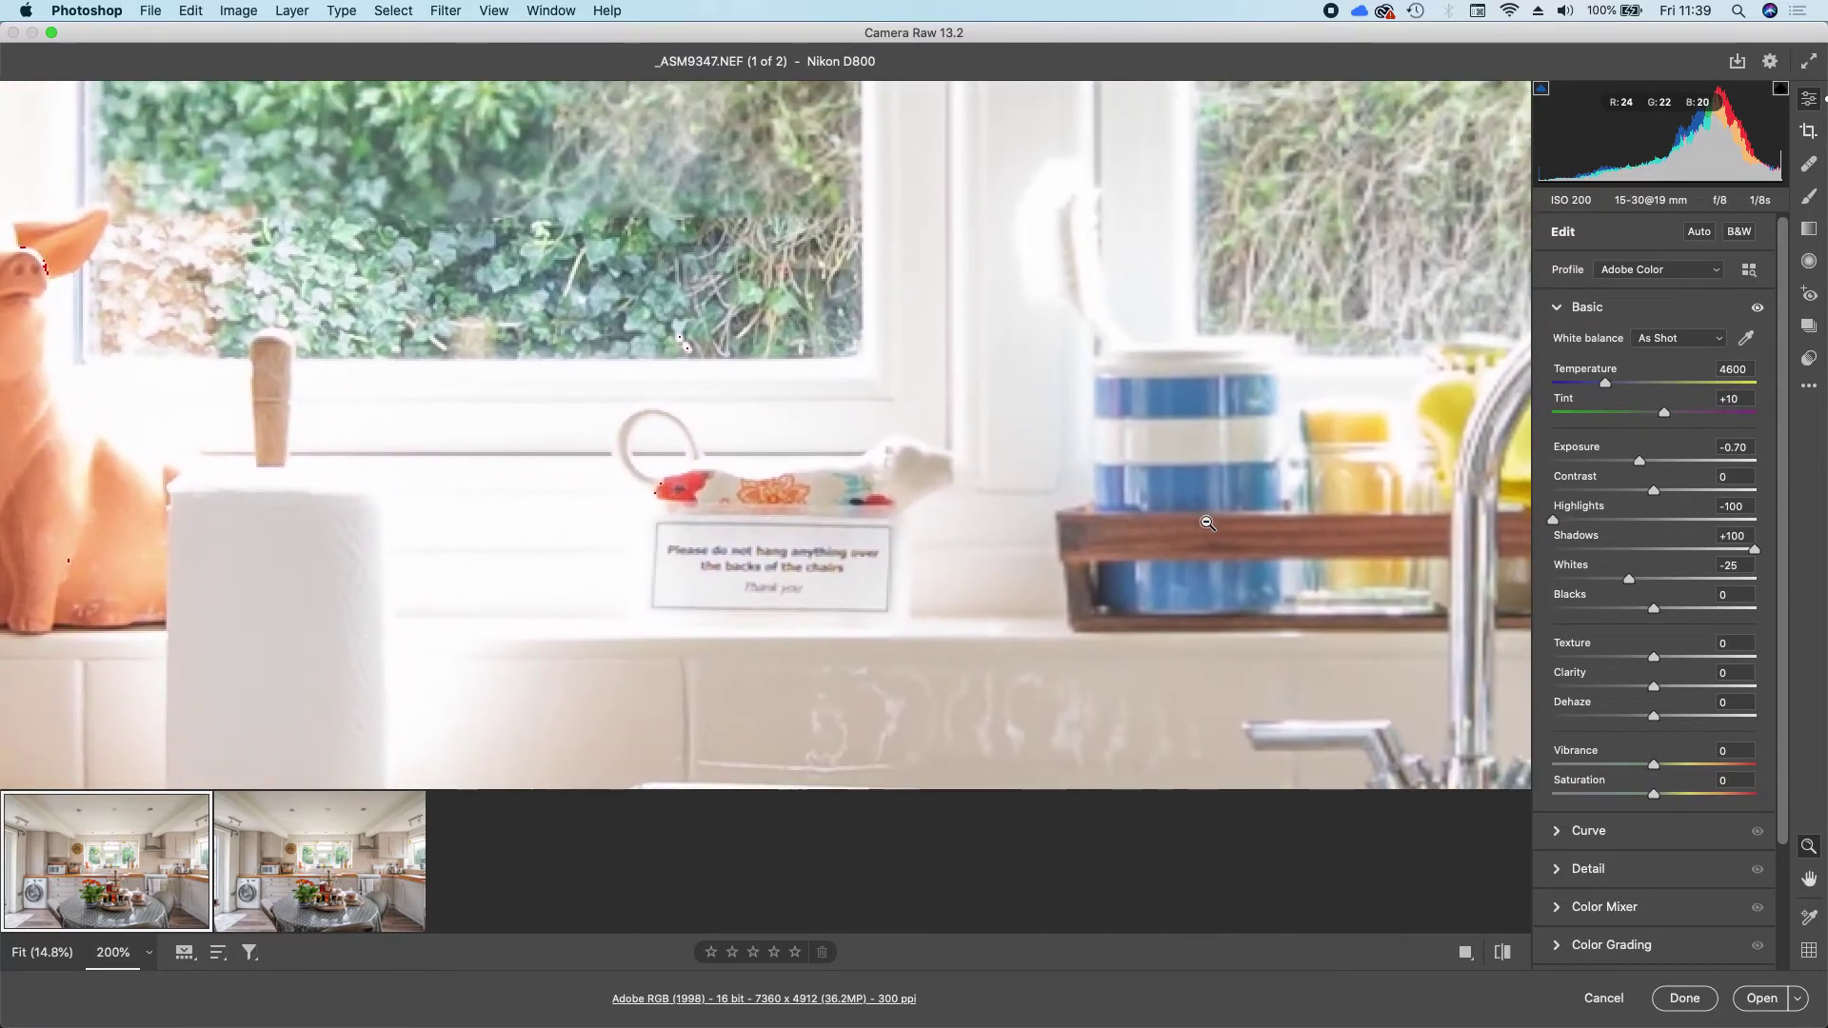
pyautogui.hscroll(5, 1208, 523)
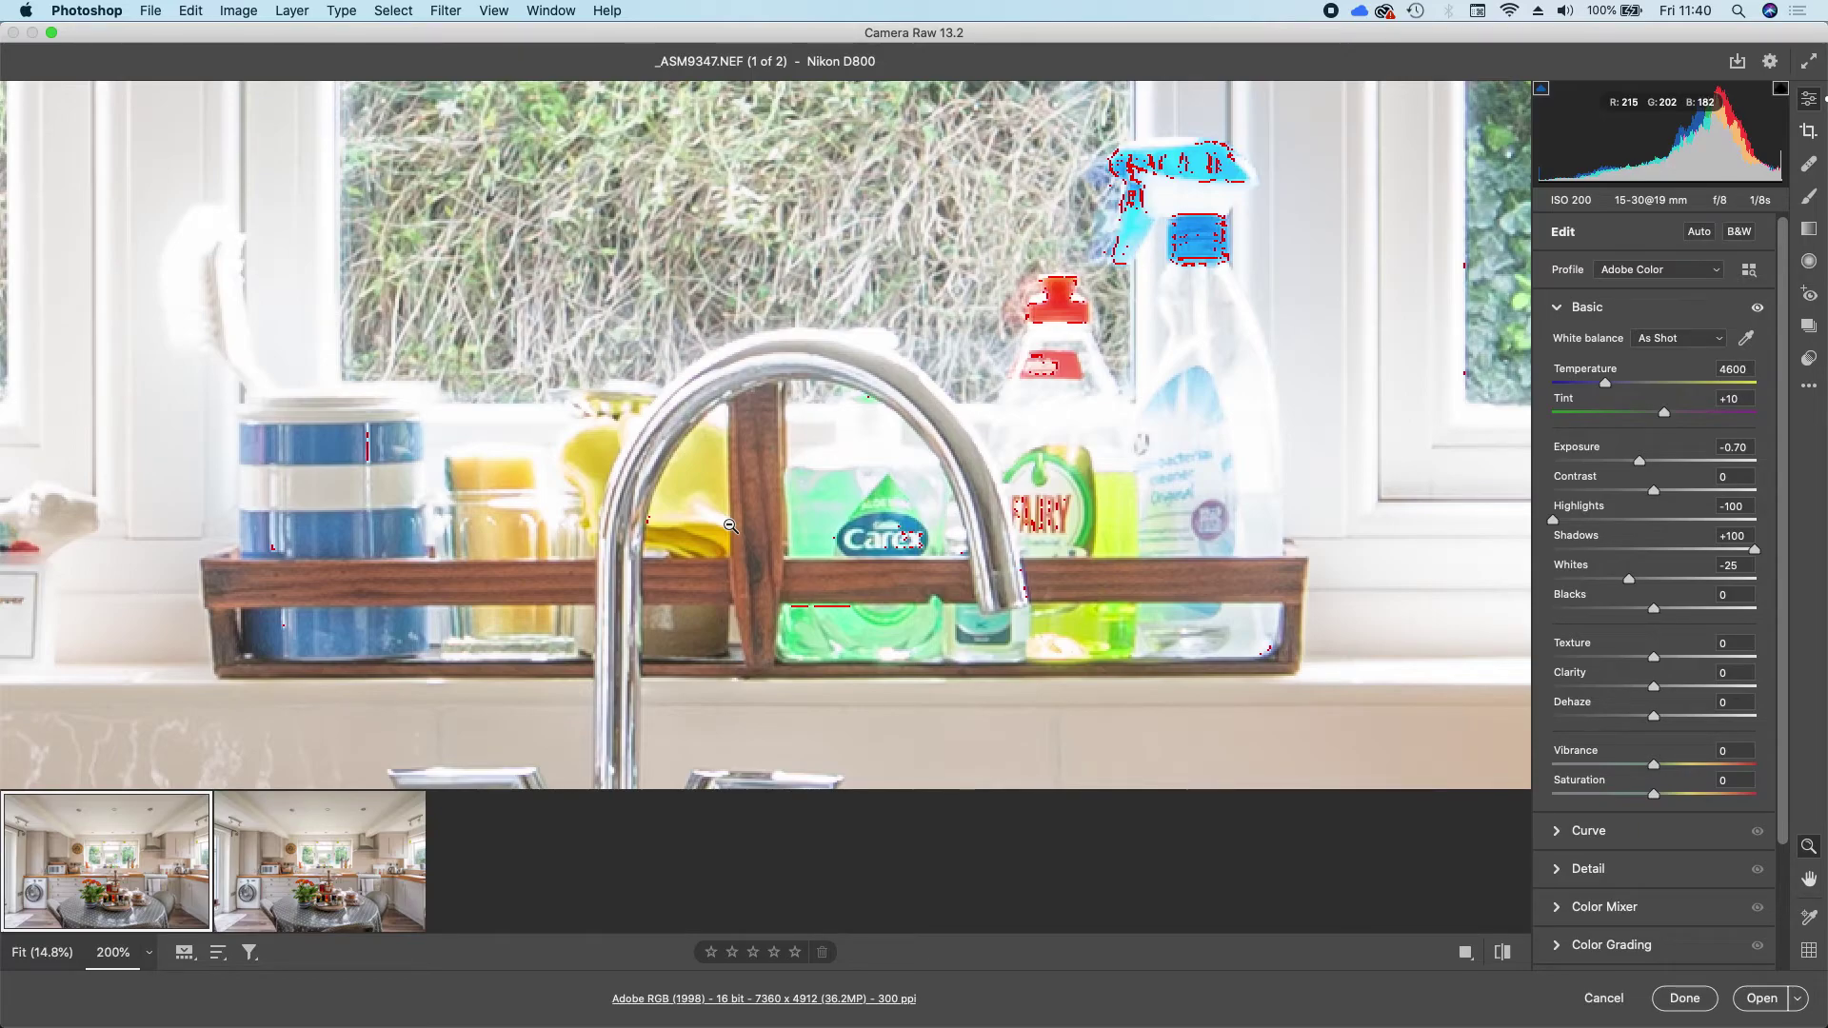
pyautogui.click(314, 887)
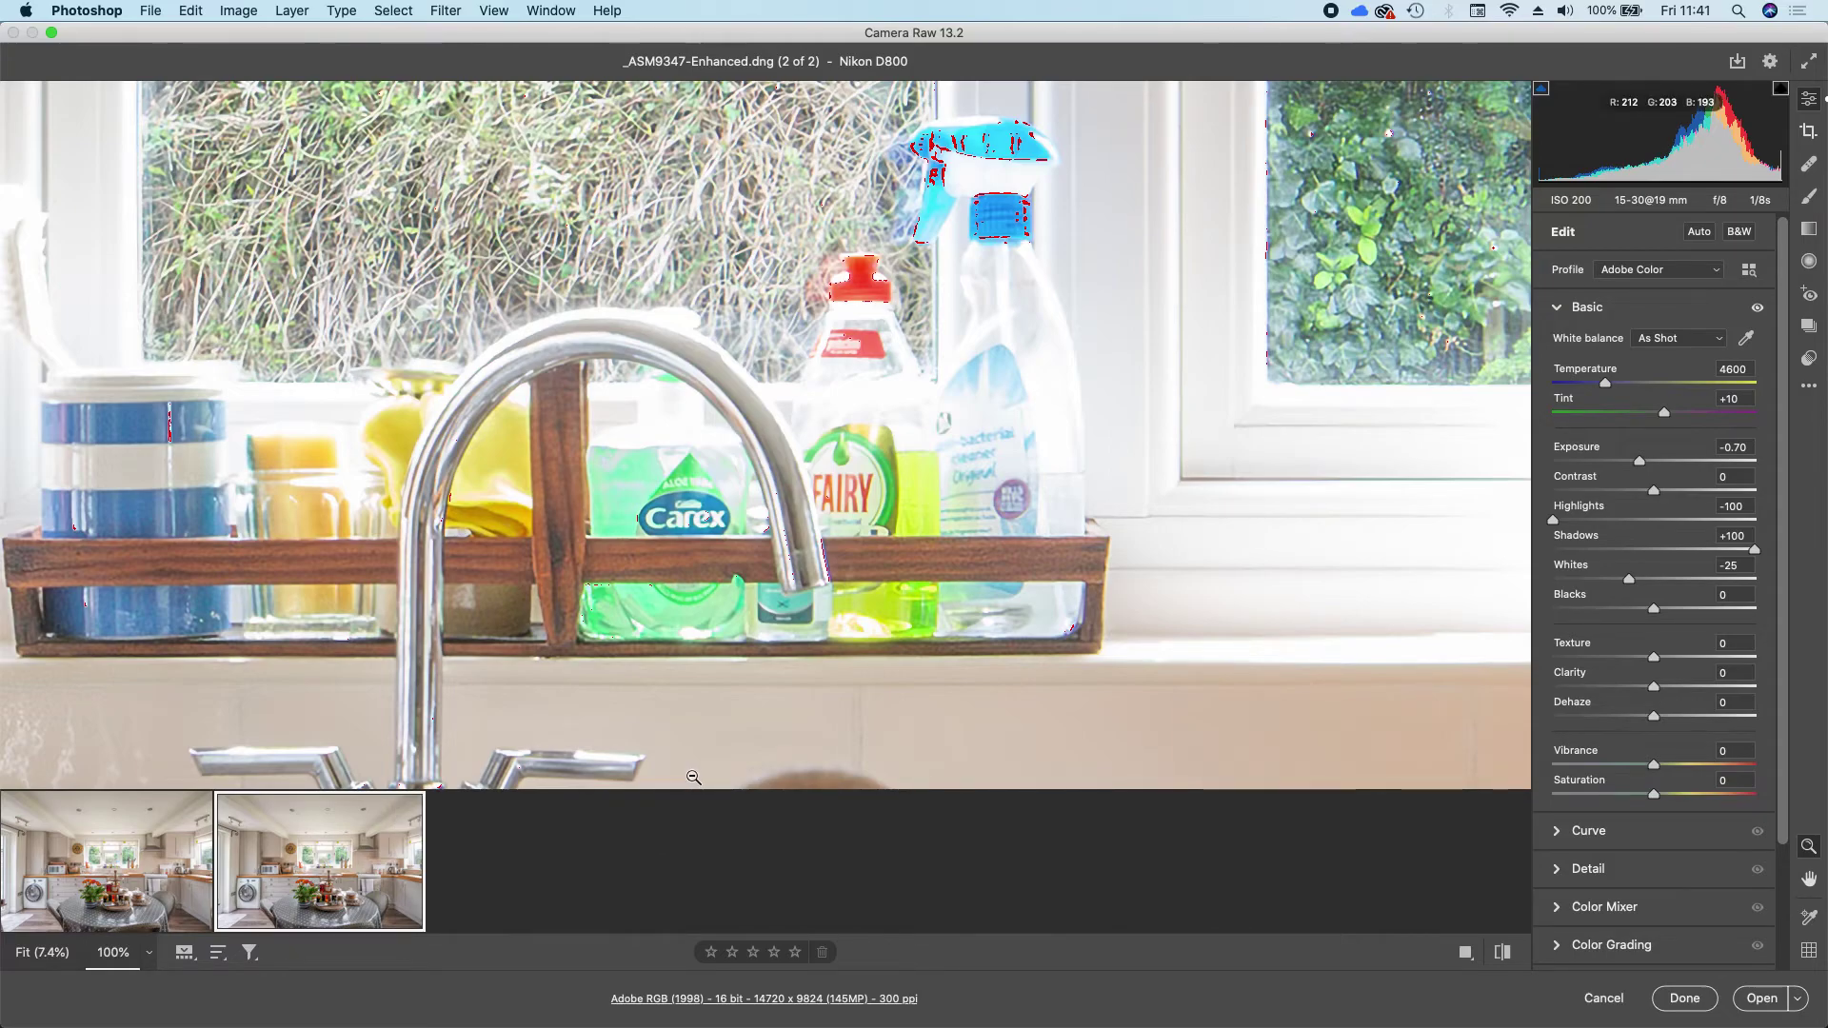
pyautogui.click(100, 871)
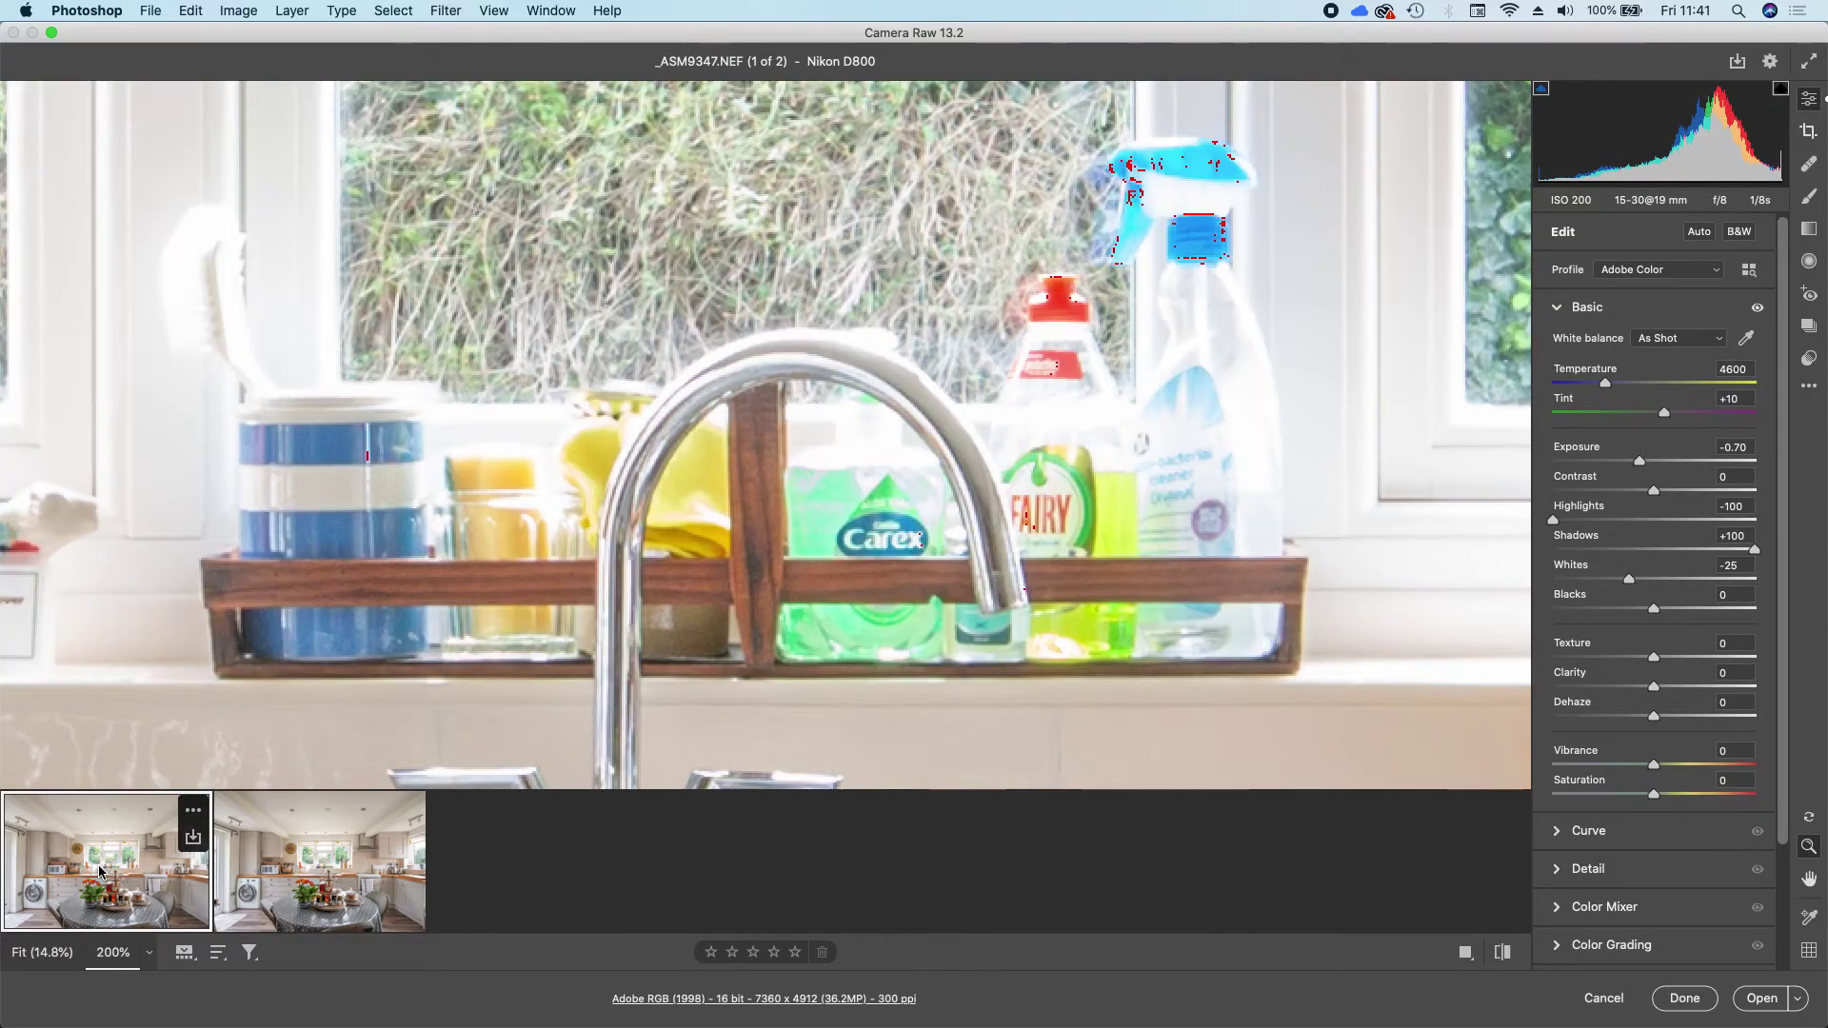
# - Open the Enhance preview for the original NEF to view the Super Resolution option, and close it
pyautogui.click(185, 954)
pyautogui.click(186, 954)
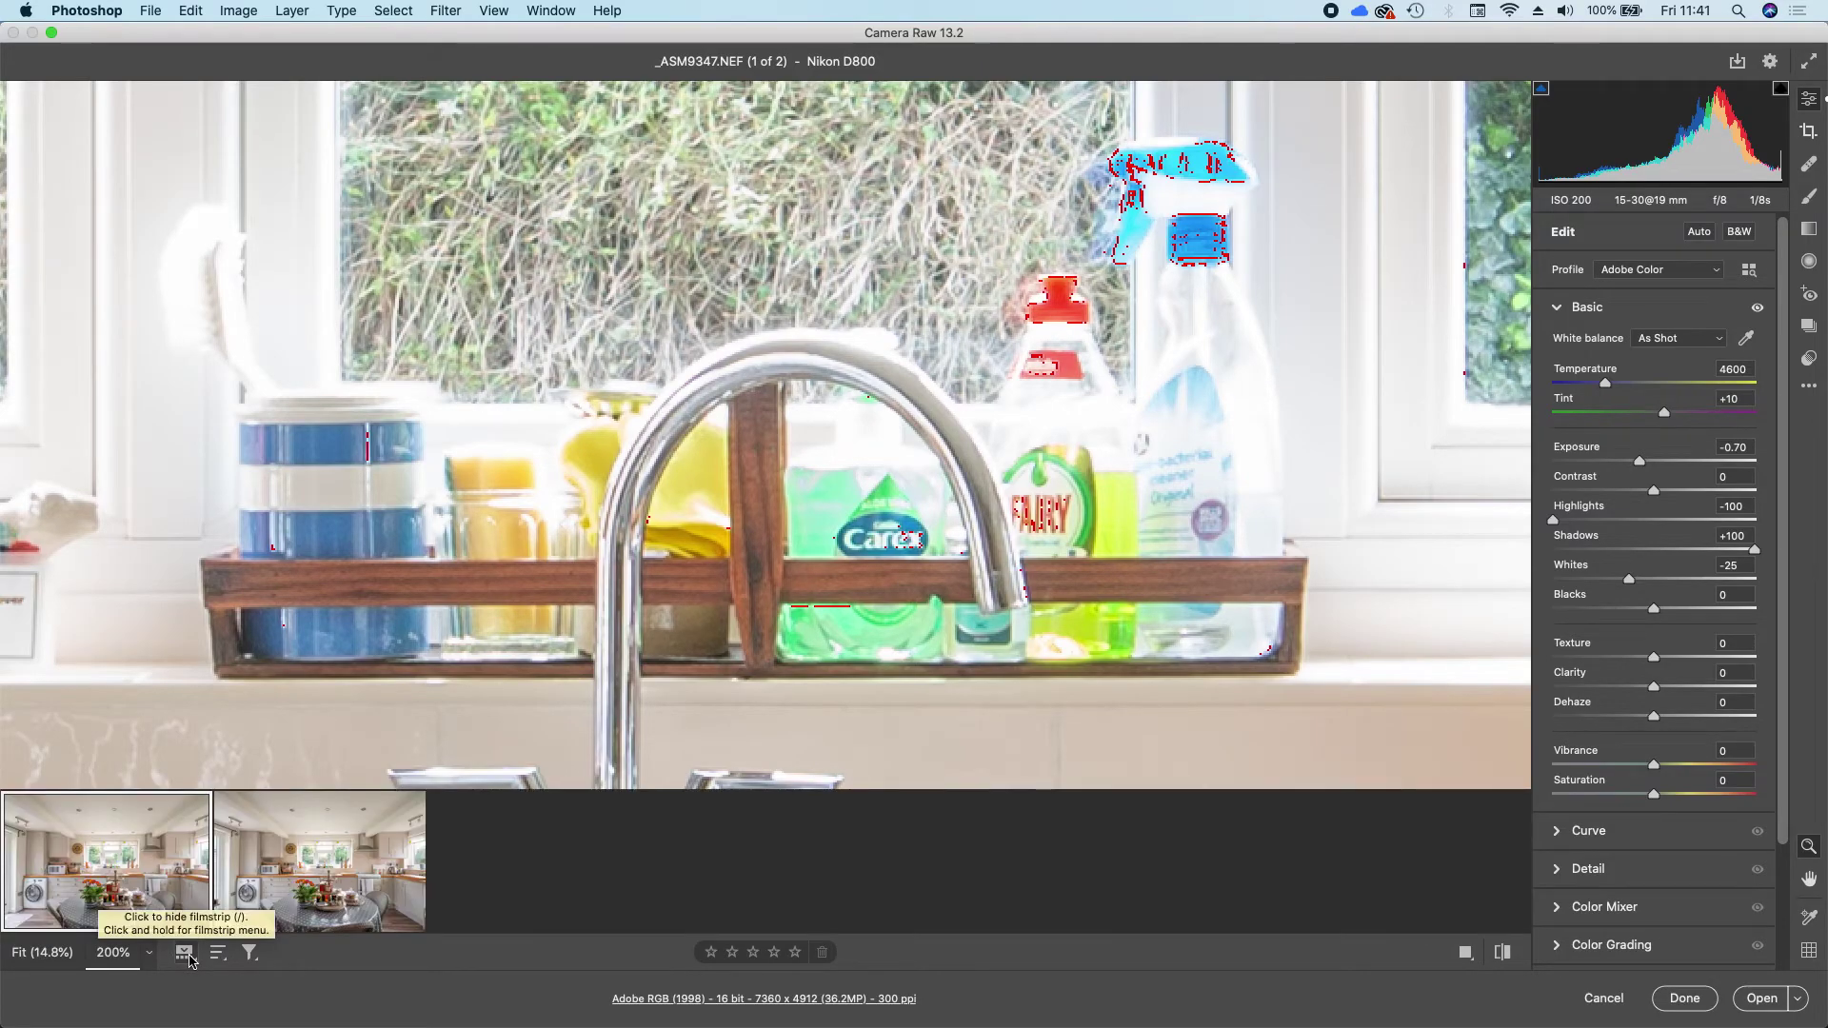
pyautogui.rightClick(98, 876)
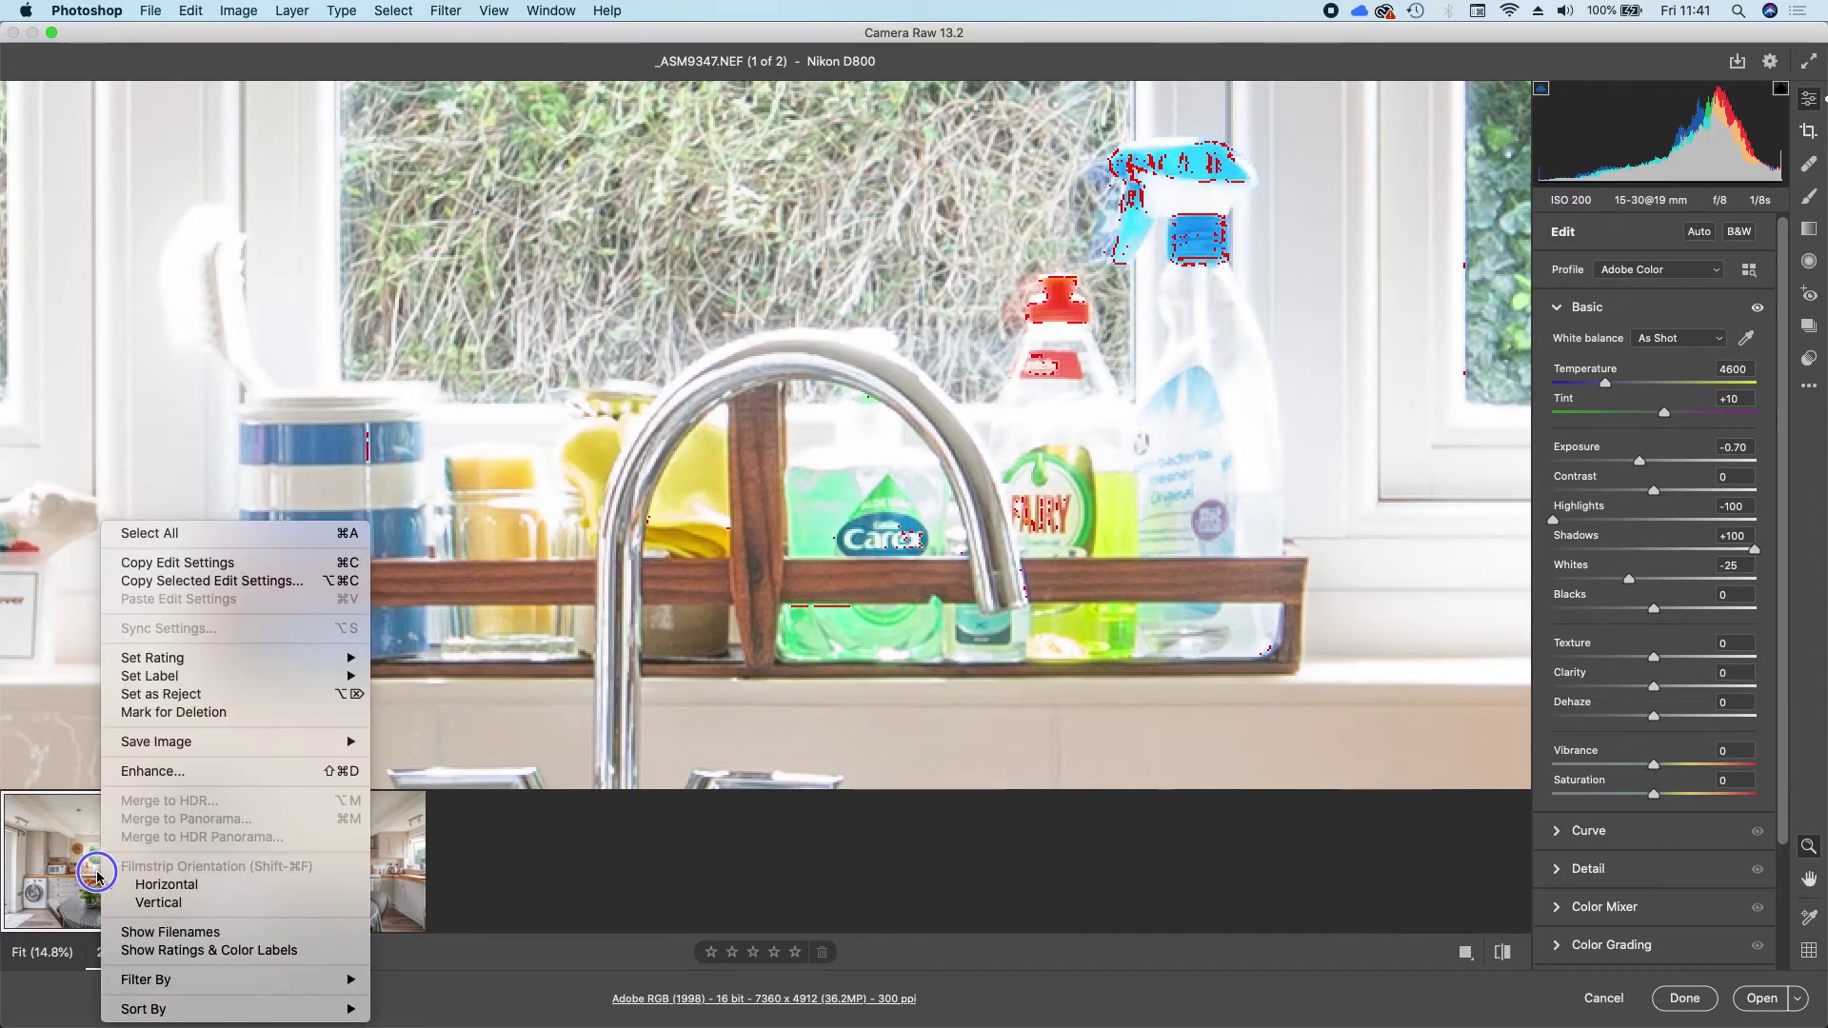
pyautogui.click(150, 773)
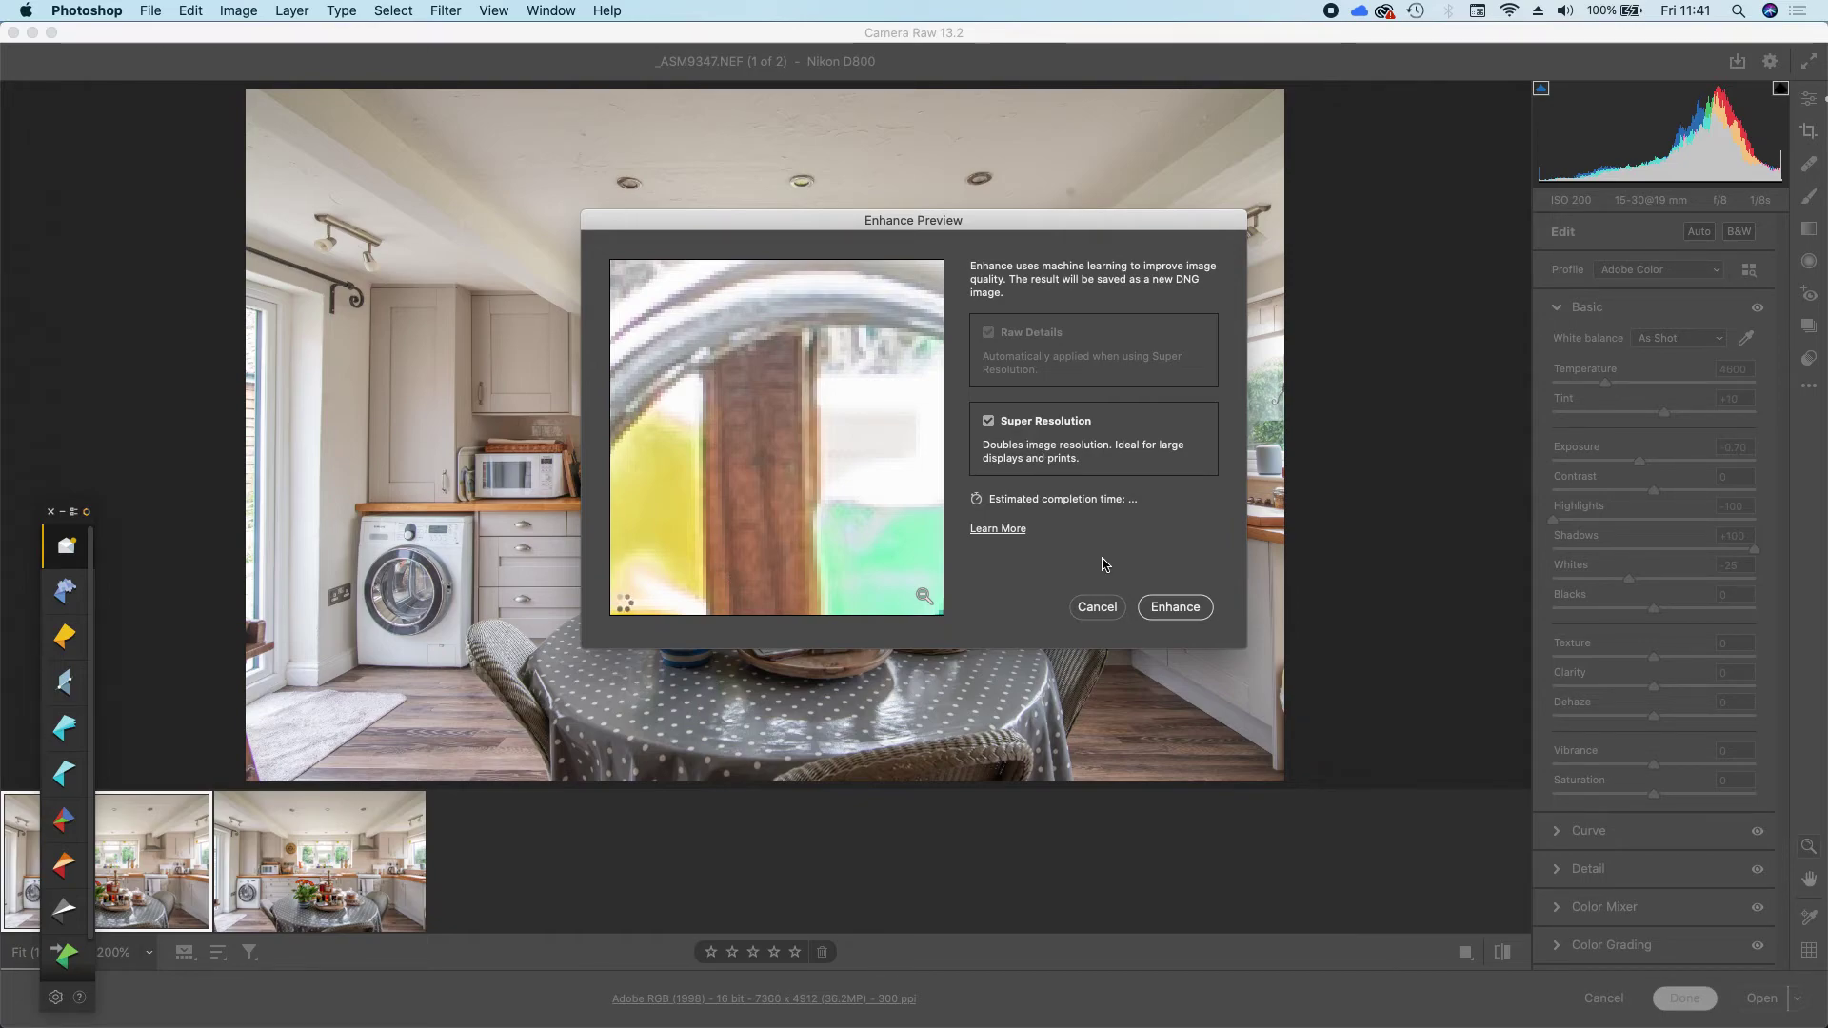
pyautogui.click(1160, 613)
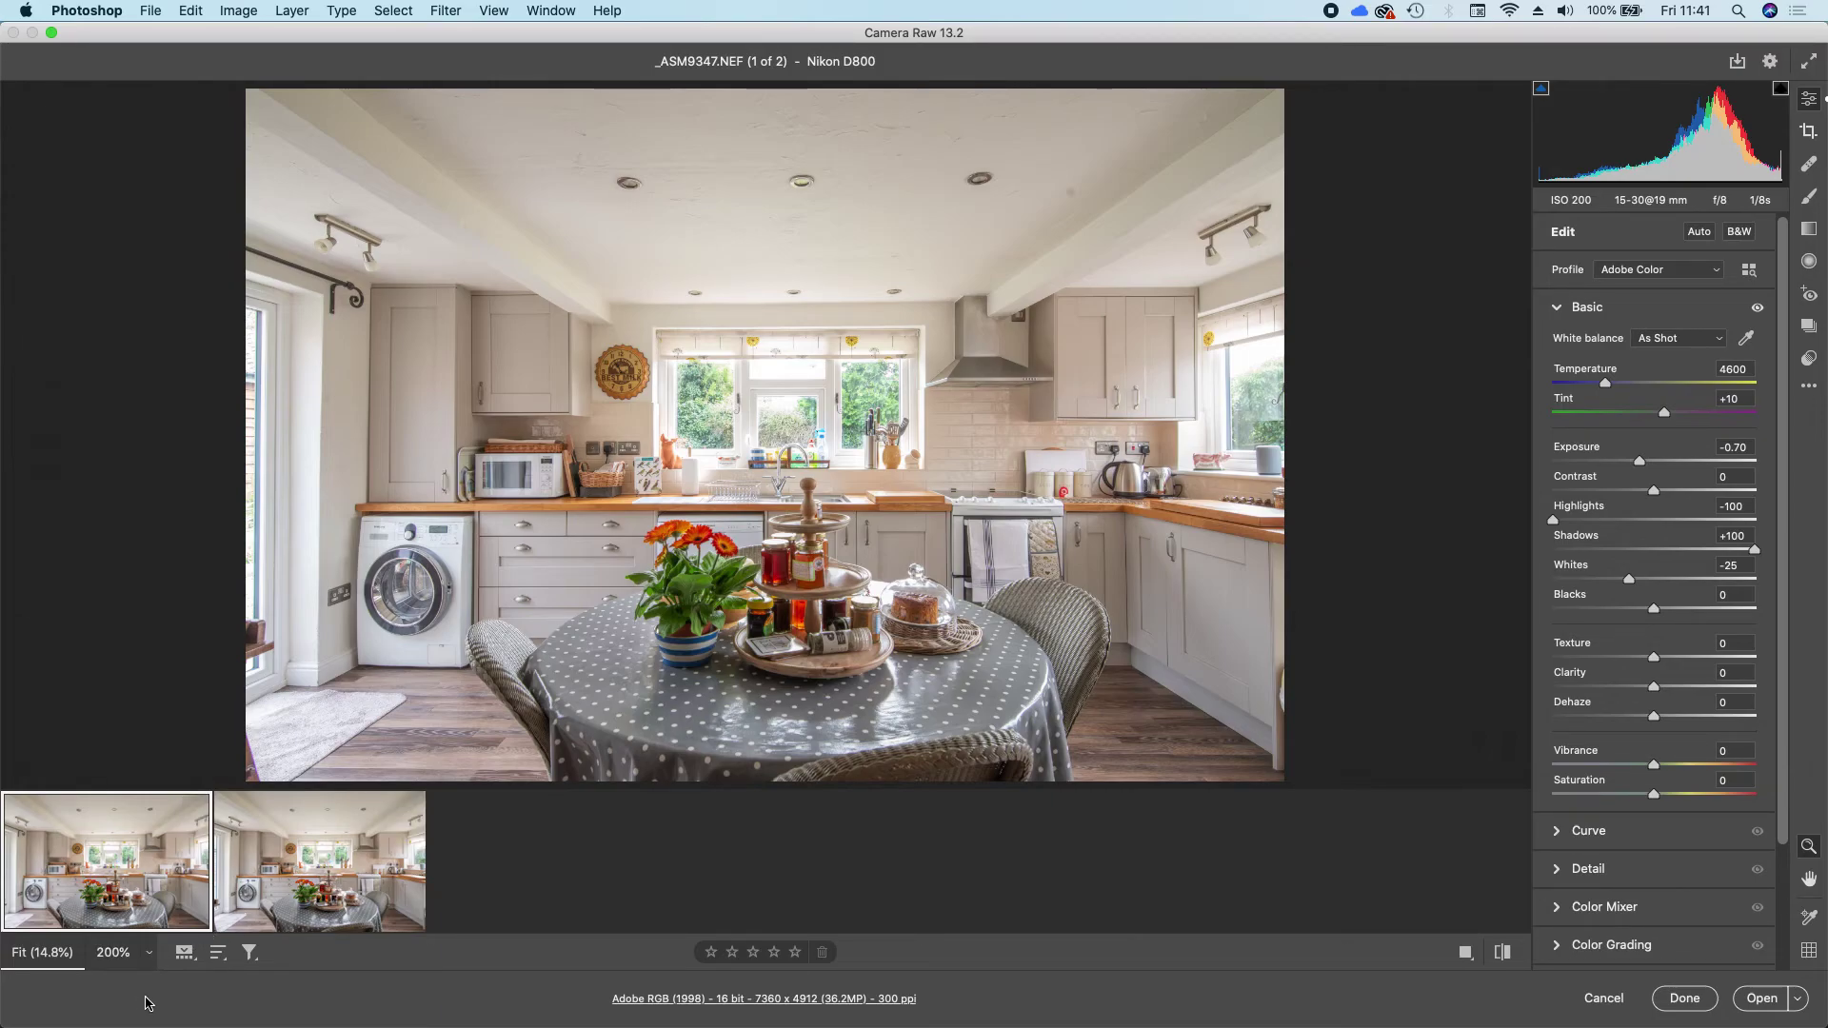
# - View the enhanced DNG, return to the original NEF and set its zoom to 200%
pyautogui.moveTo(309, 881)
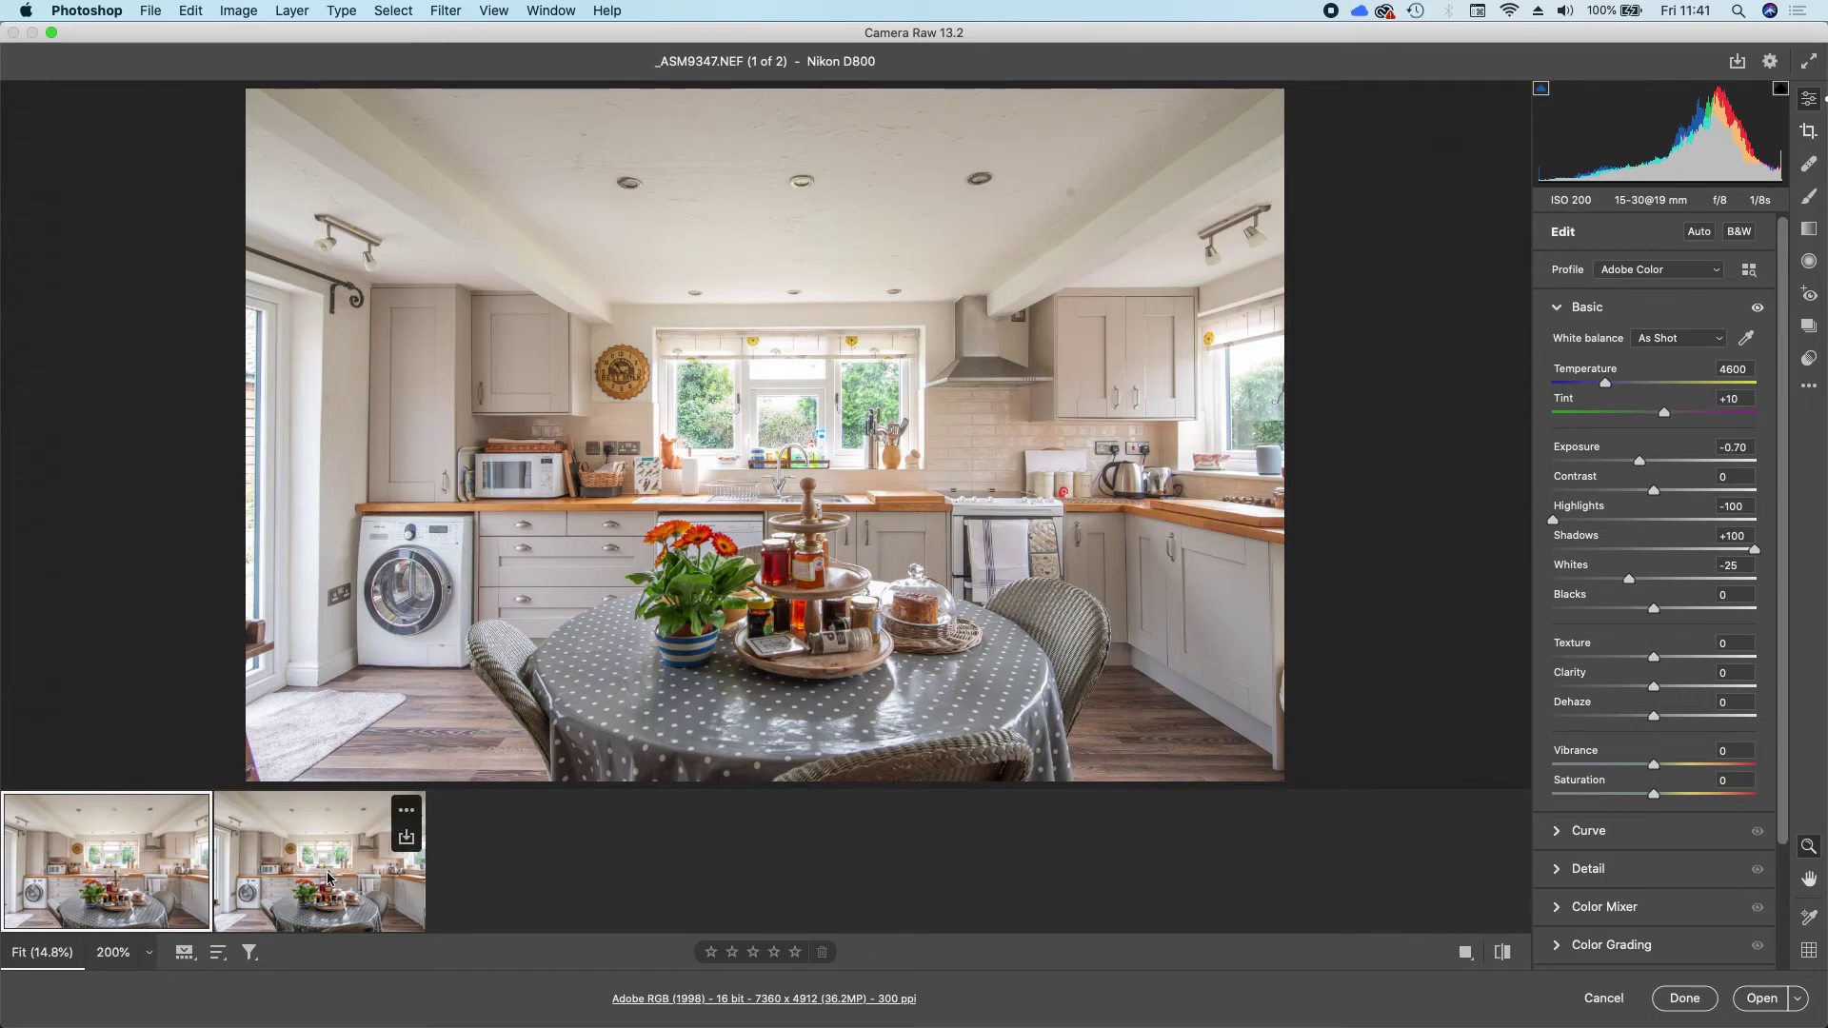
pyautogui.click(328, 878)
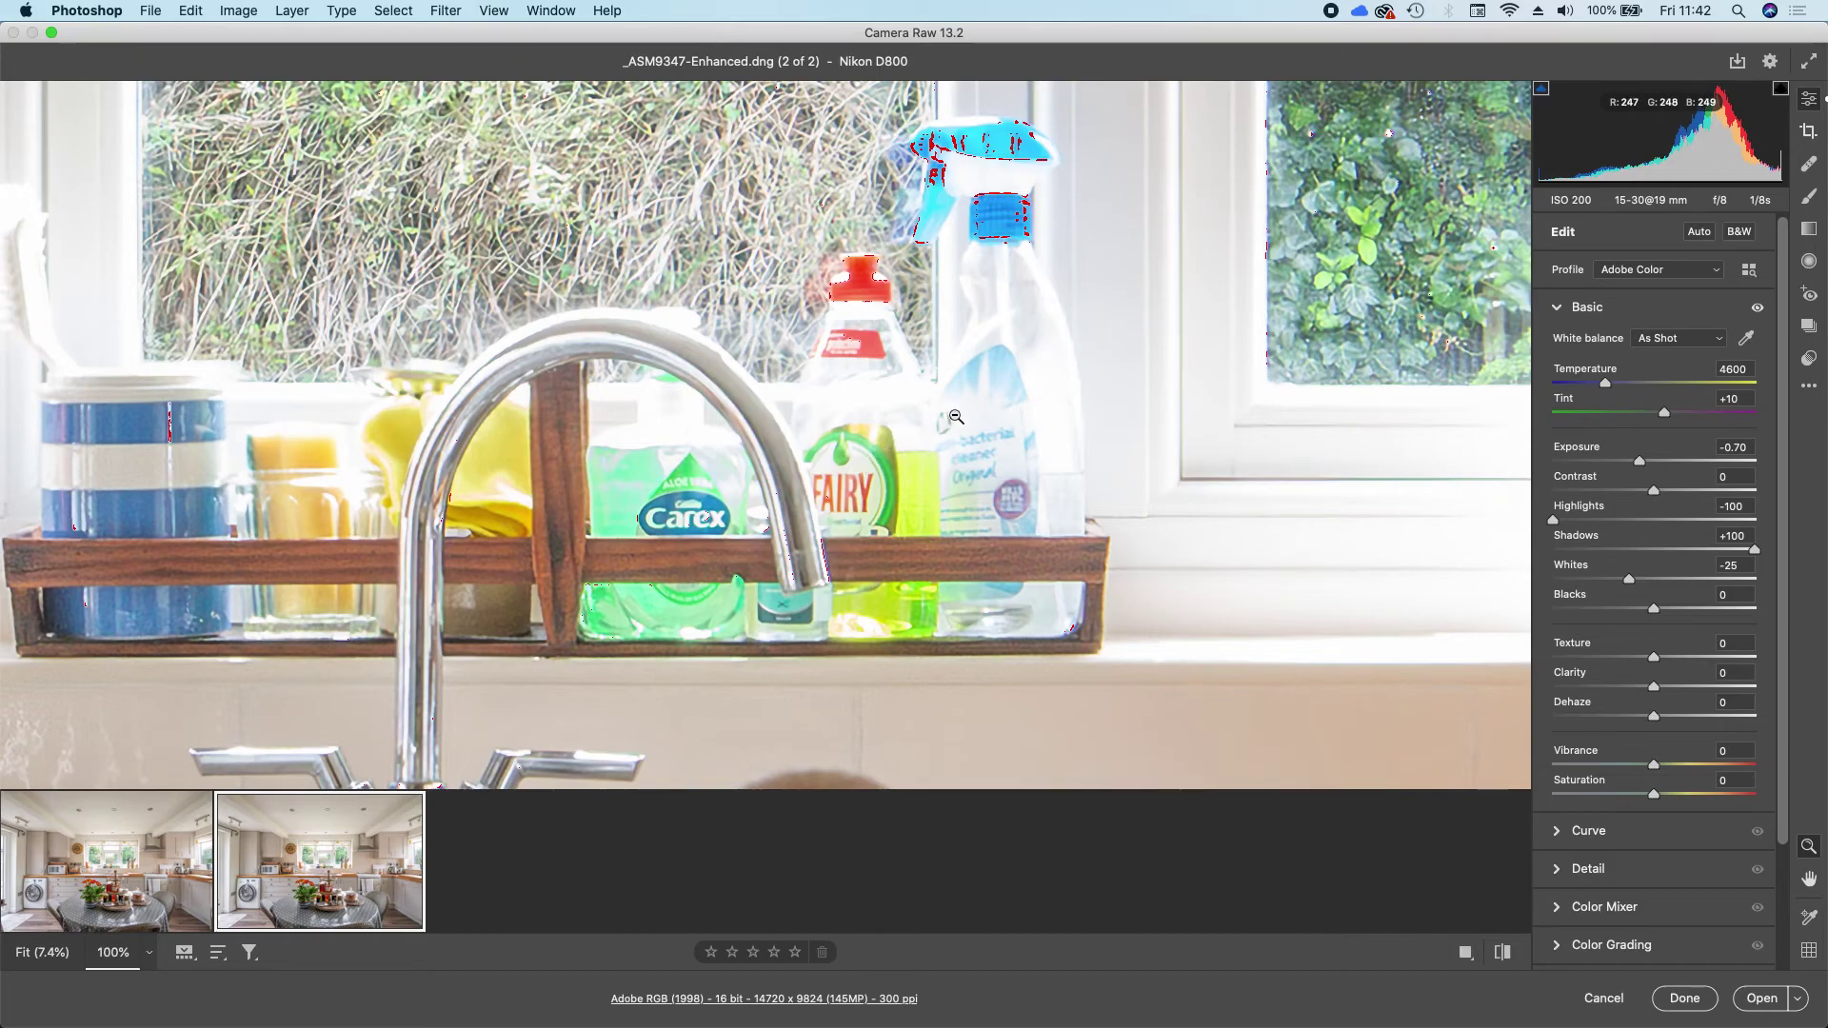
pyautogui.click(132, 872)
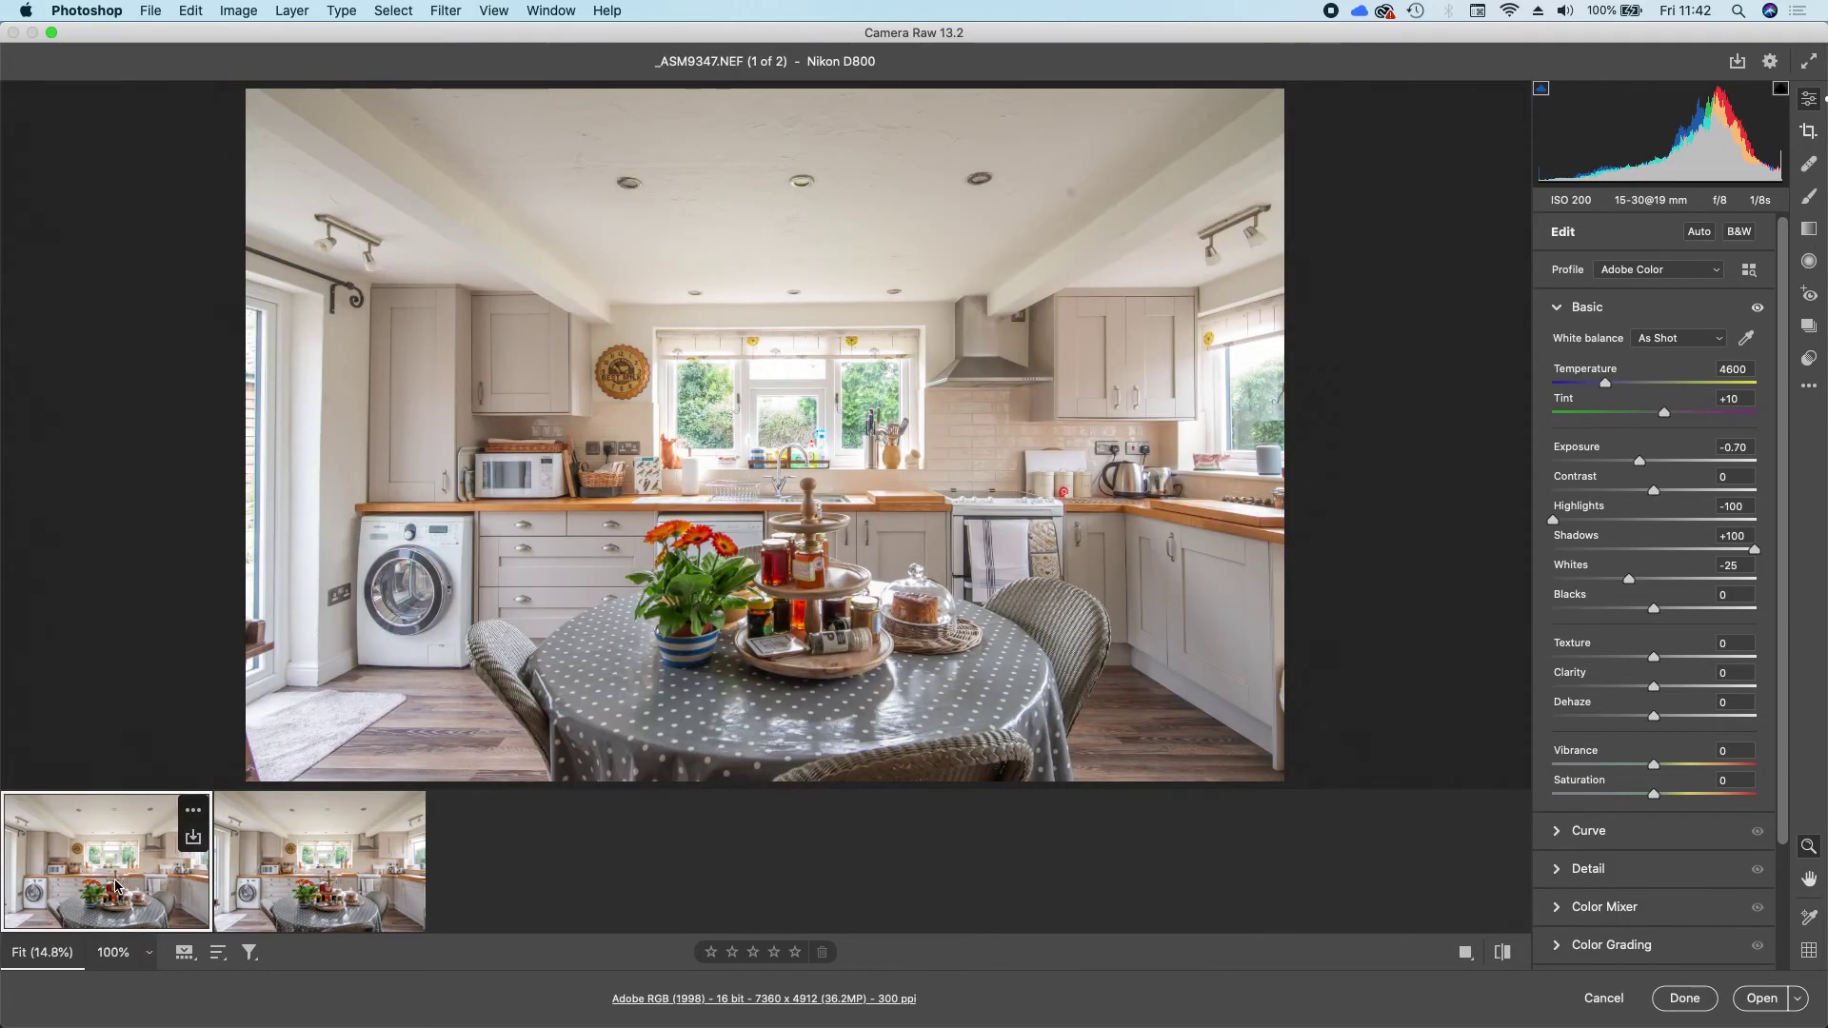
pyautogui.click(149, 954)
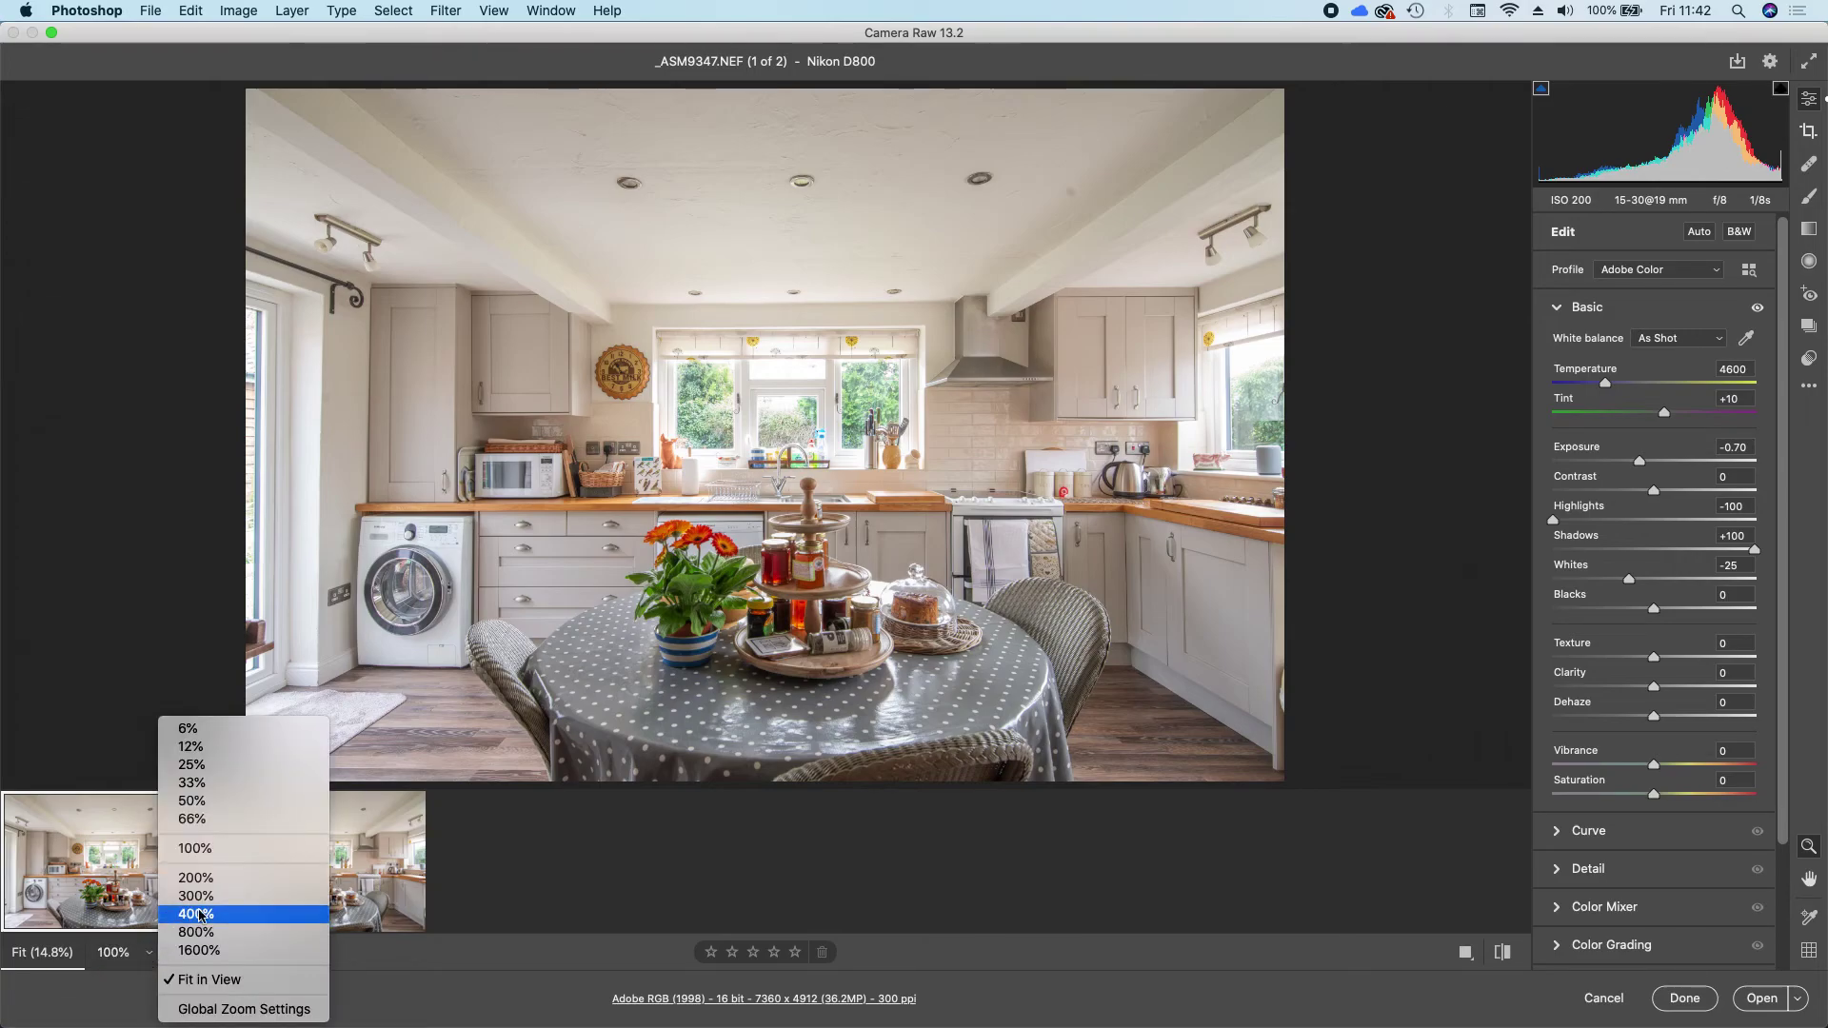
pyautogui.click(202, 878)
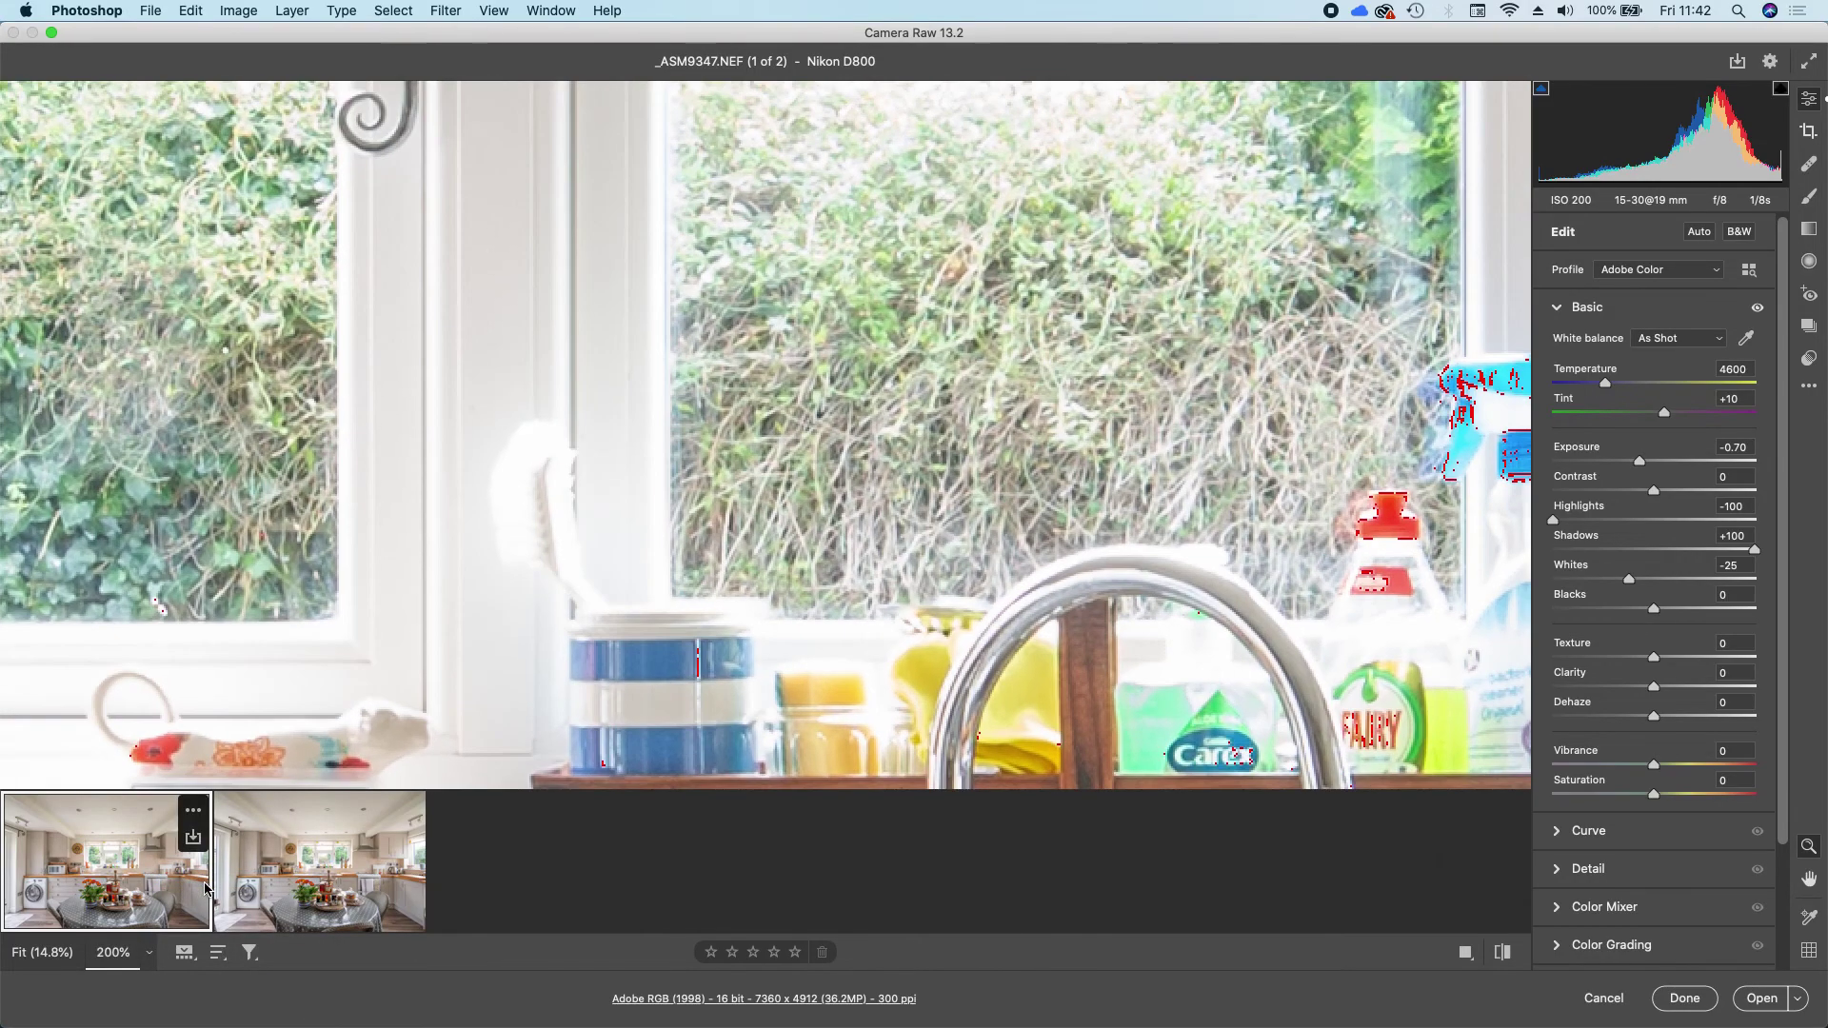
# - Bring the bottles behind the kitchen tap into view in the original NEF, matching the enhanced DNG's framing
pyautogui.scroll(-5, 848, 541)
pyautogui.scroll(-5, 848, 540)
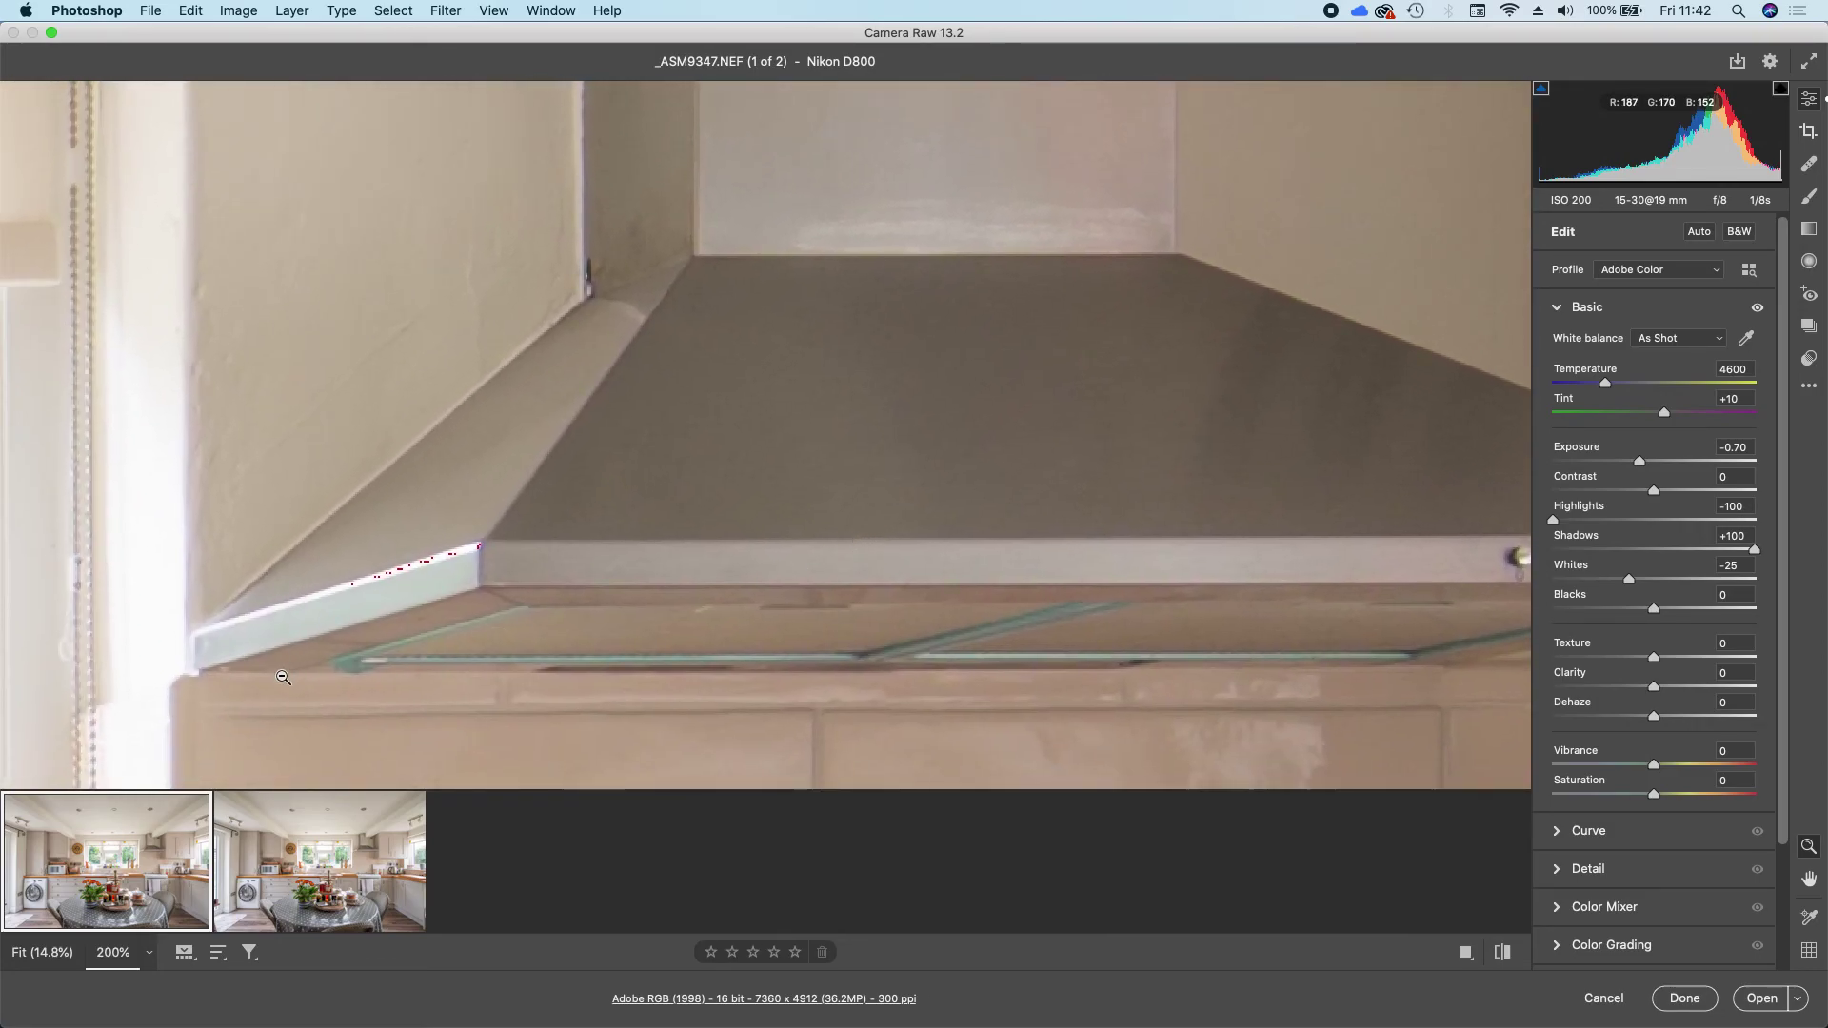
pyautogui.hscroll(-10, 277, 674)
pyautogui.scroll(-4, 277, 673)
pyautogui.hscroll(-9, 283, 677)
pyautogui.scroll(-5, 283, 677)
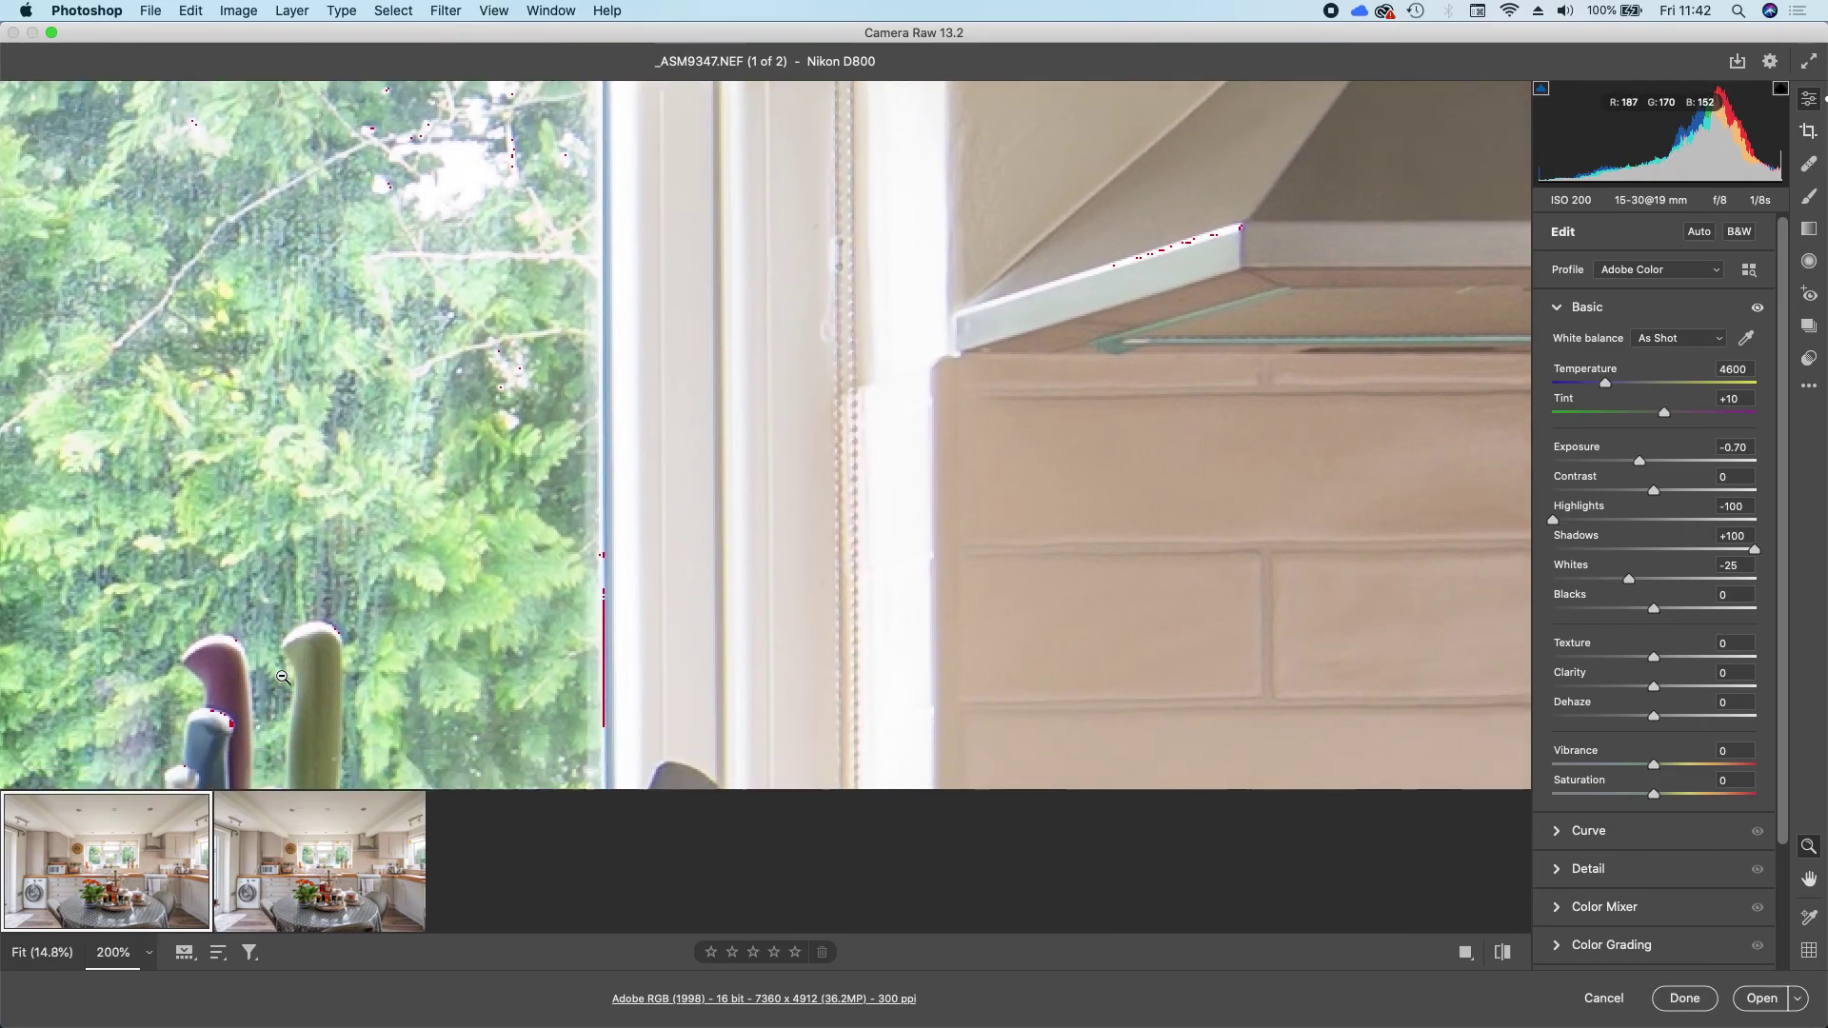
pyautogui.hscroll(-3, 282, 677)
pyautogui.scroll(-4, 282, 677)
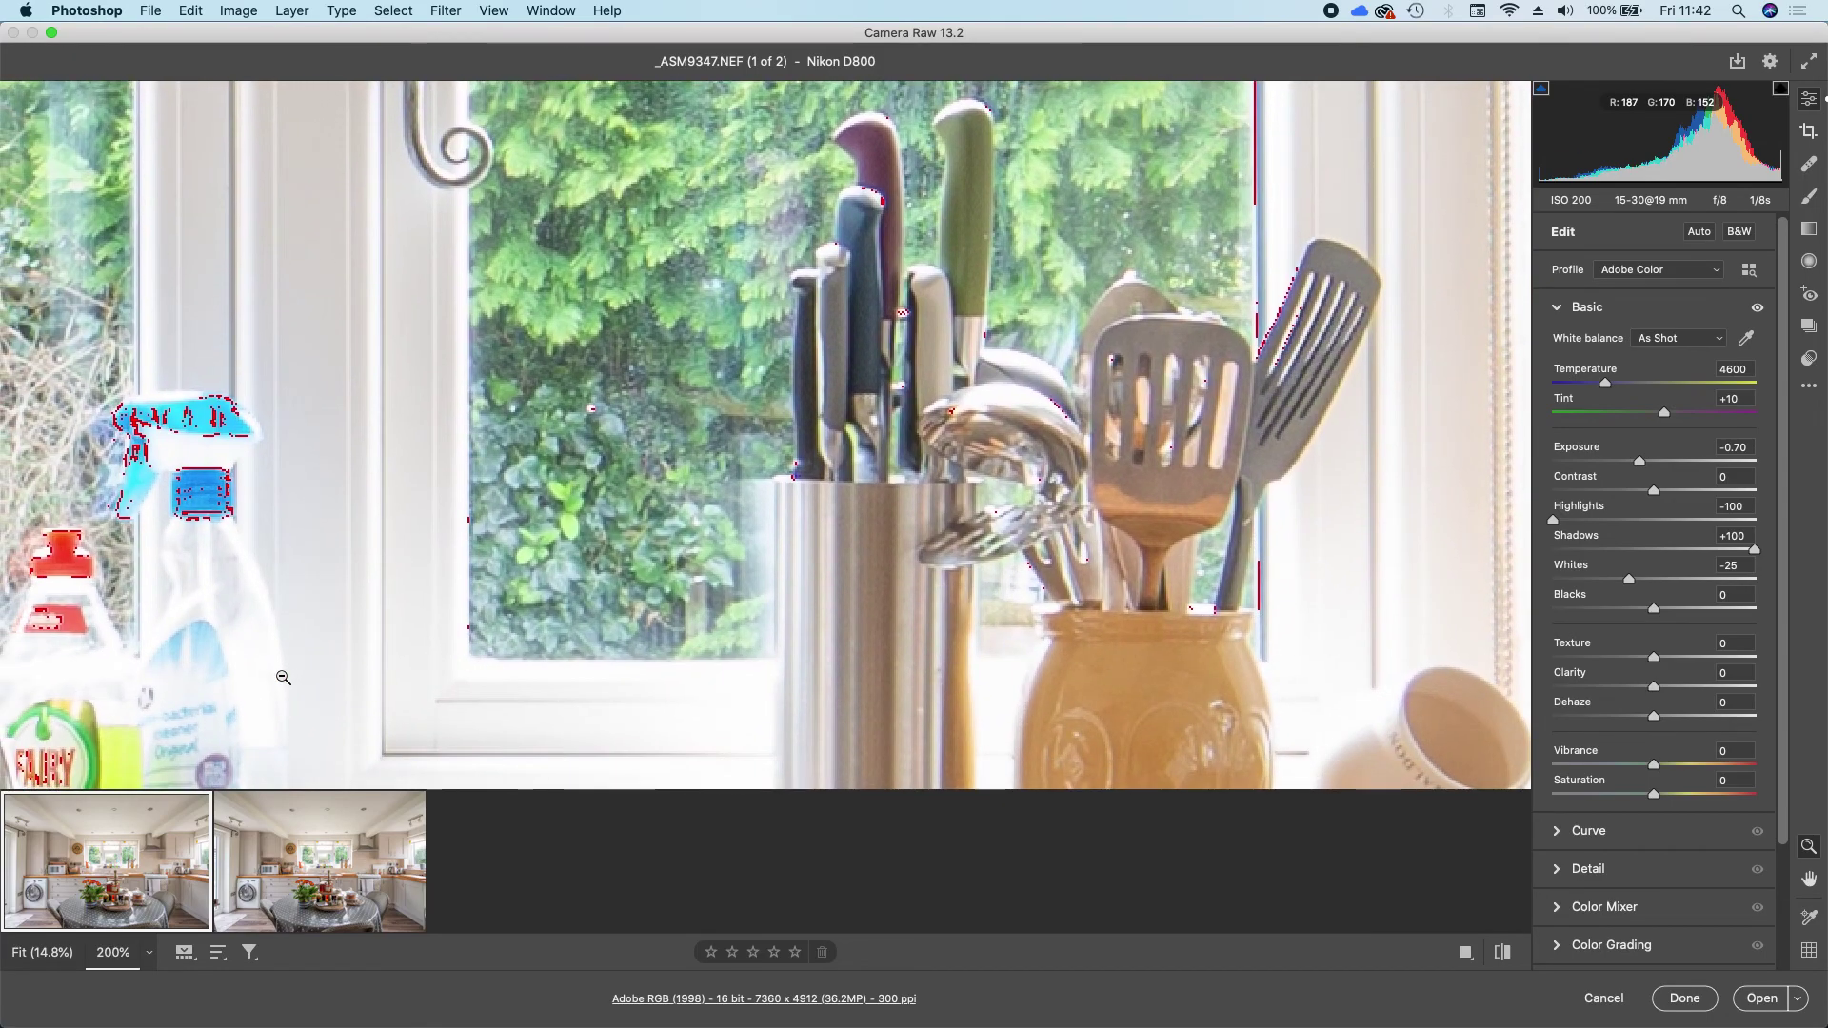
pyautogui.hscroll(-3, 283, 677)
pyautogui.scroll(-3, 283, 677)
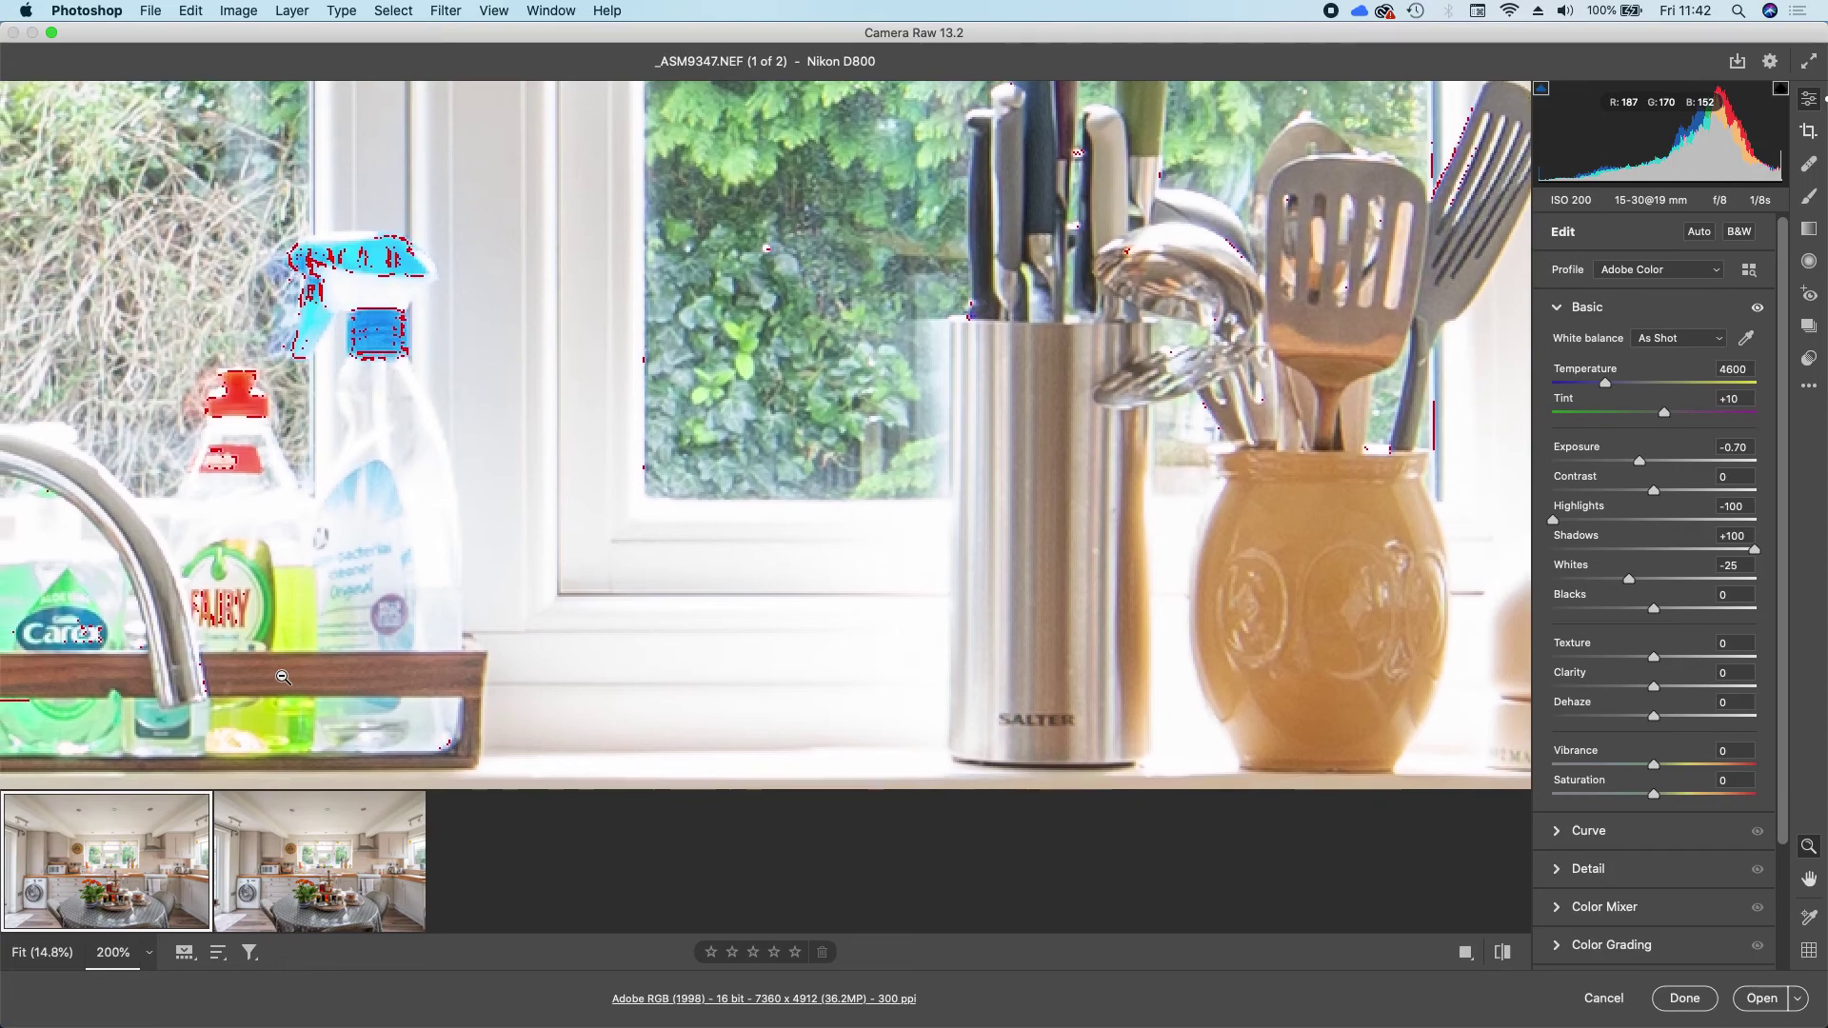
pyautogui.hscroll(-9, 283, 677)
pyautogui.scroll(-2, 283, 677)
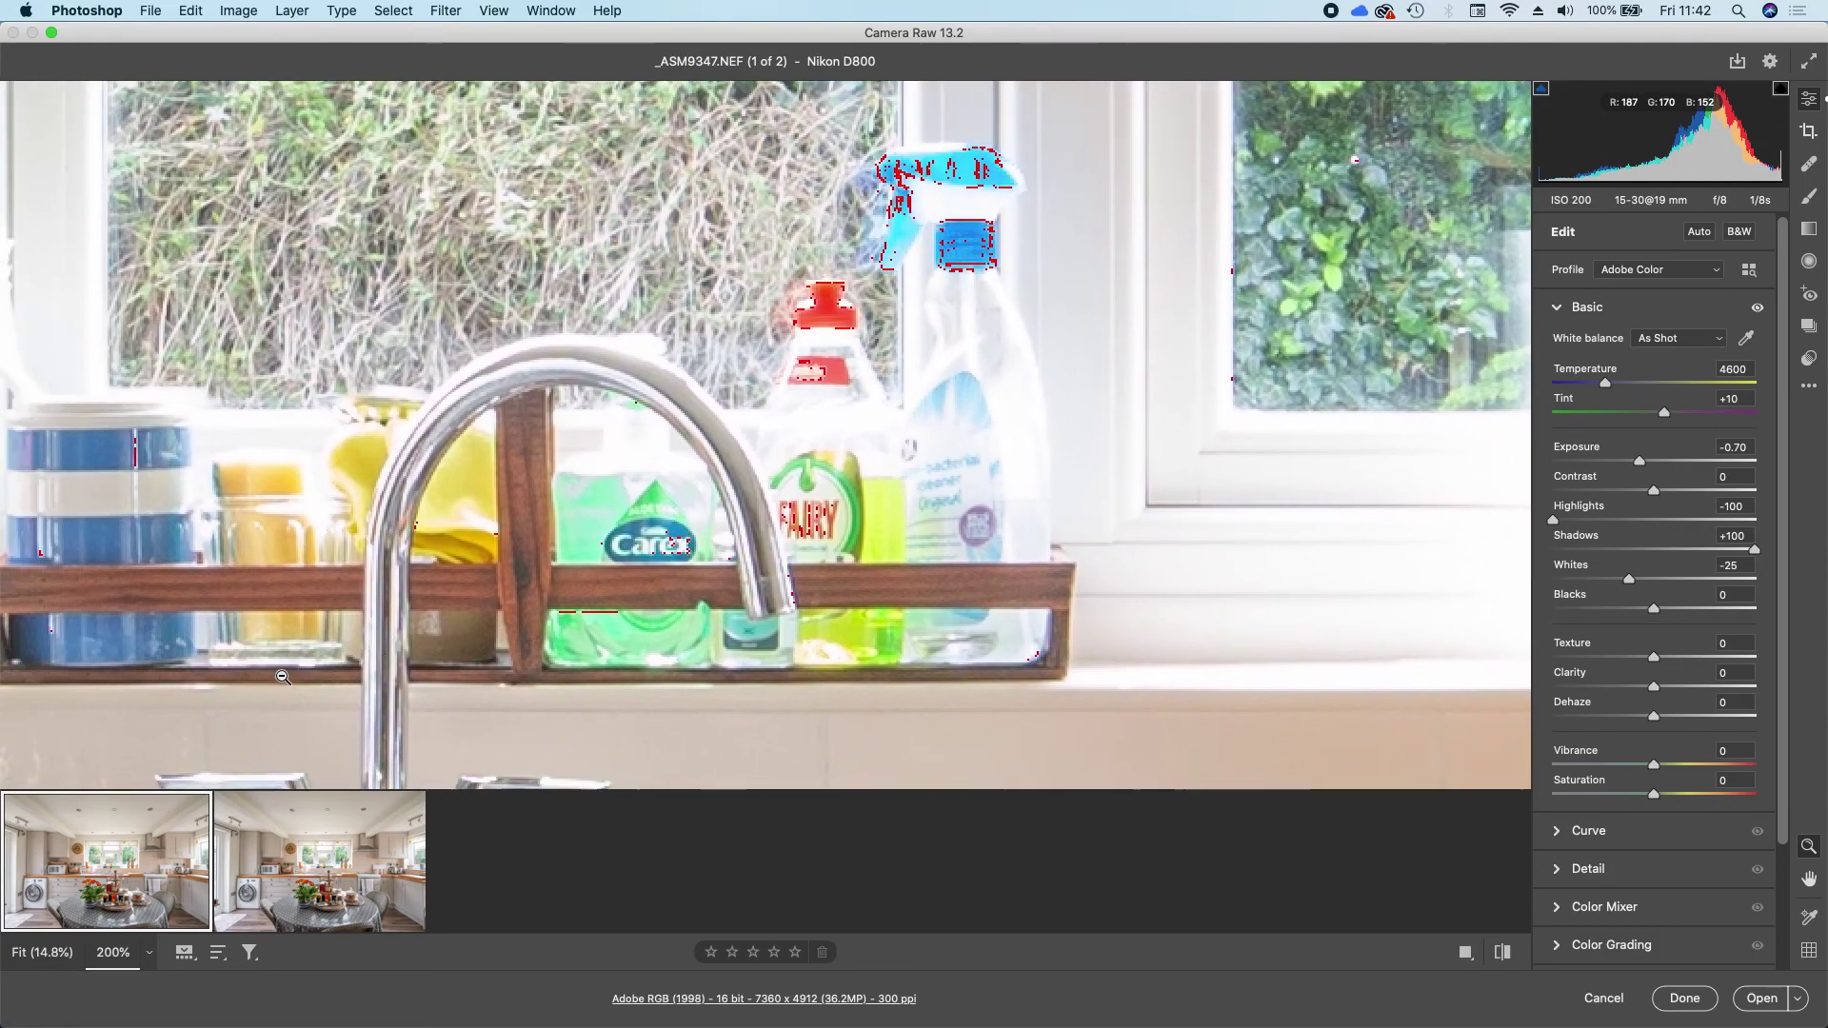
pyautogui.hscroll(-1, 283, 677)
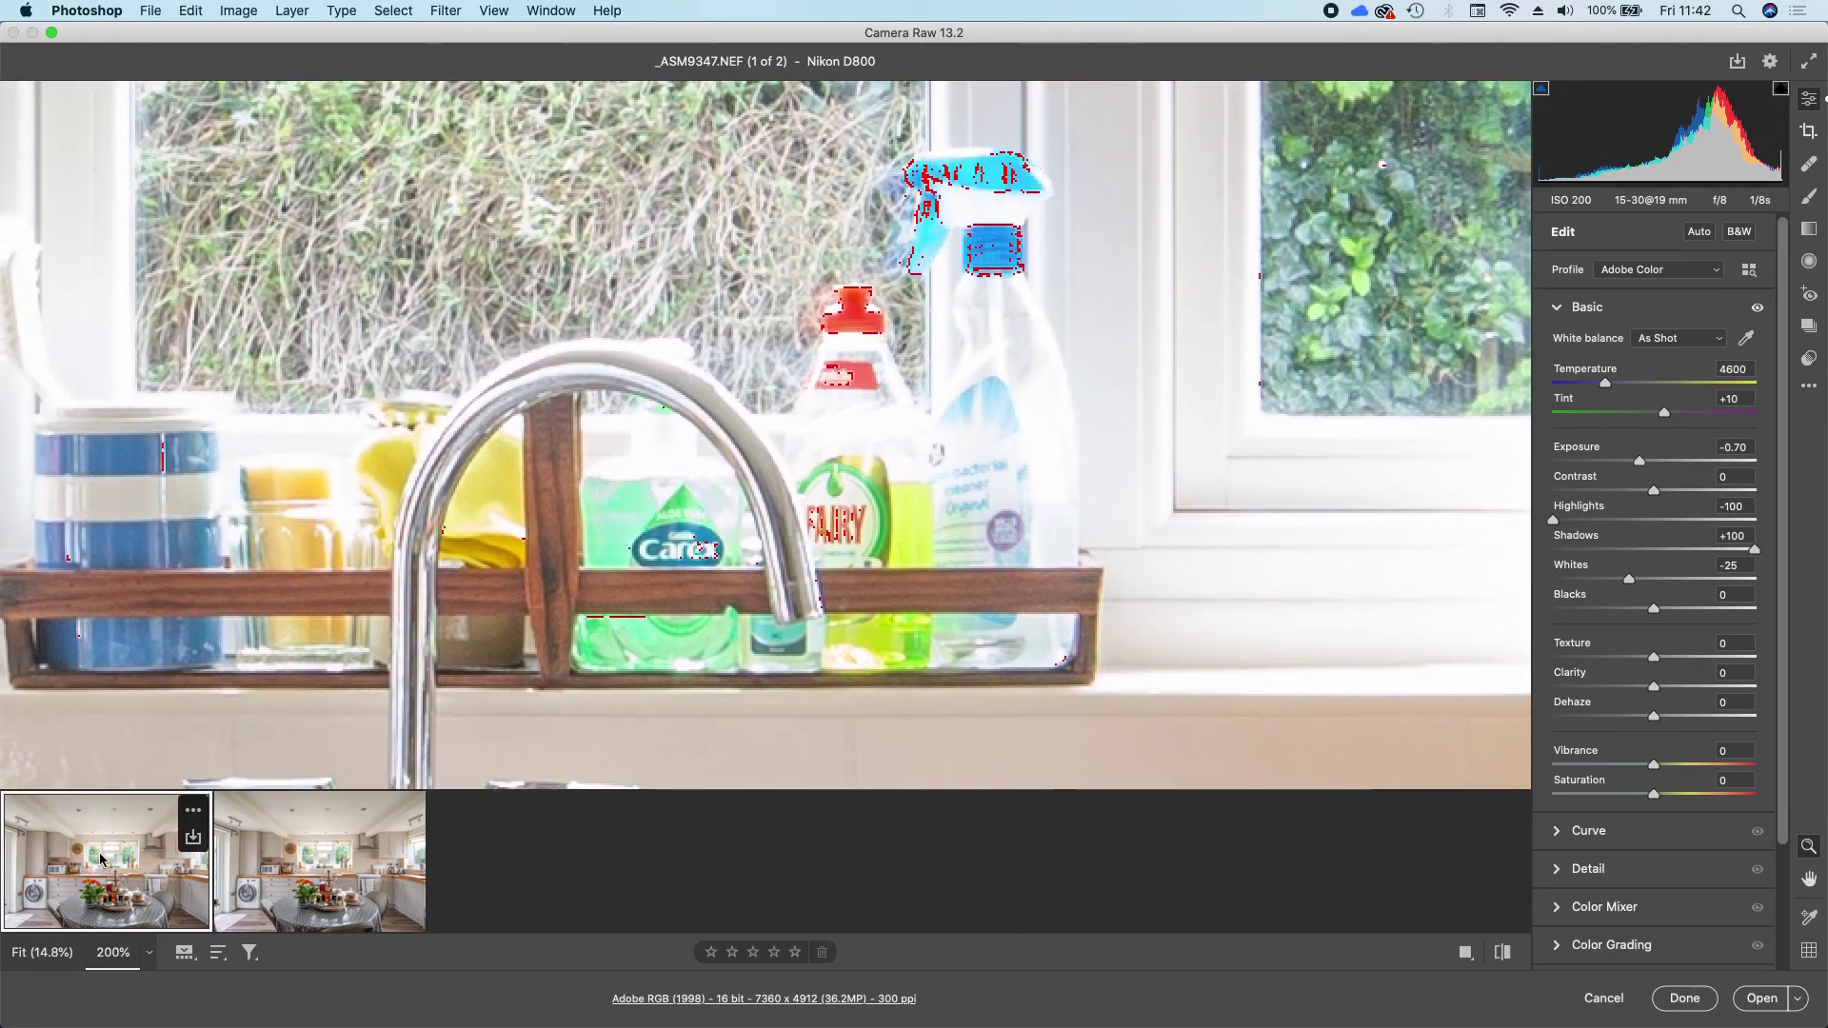
# - Alternate between the enhanced DNG and the original NEF to compare the bottle labels and window foliage
pyautogui.click(307, 867)
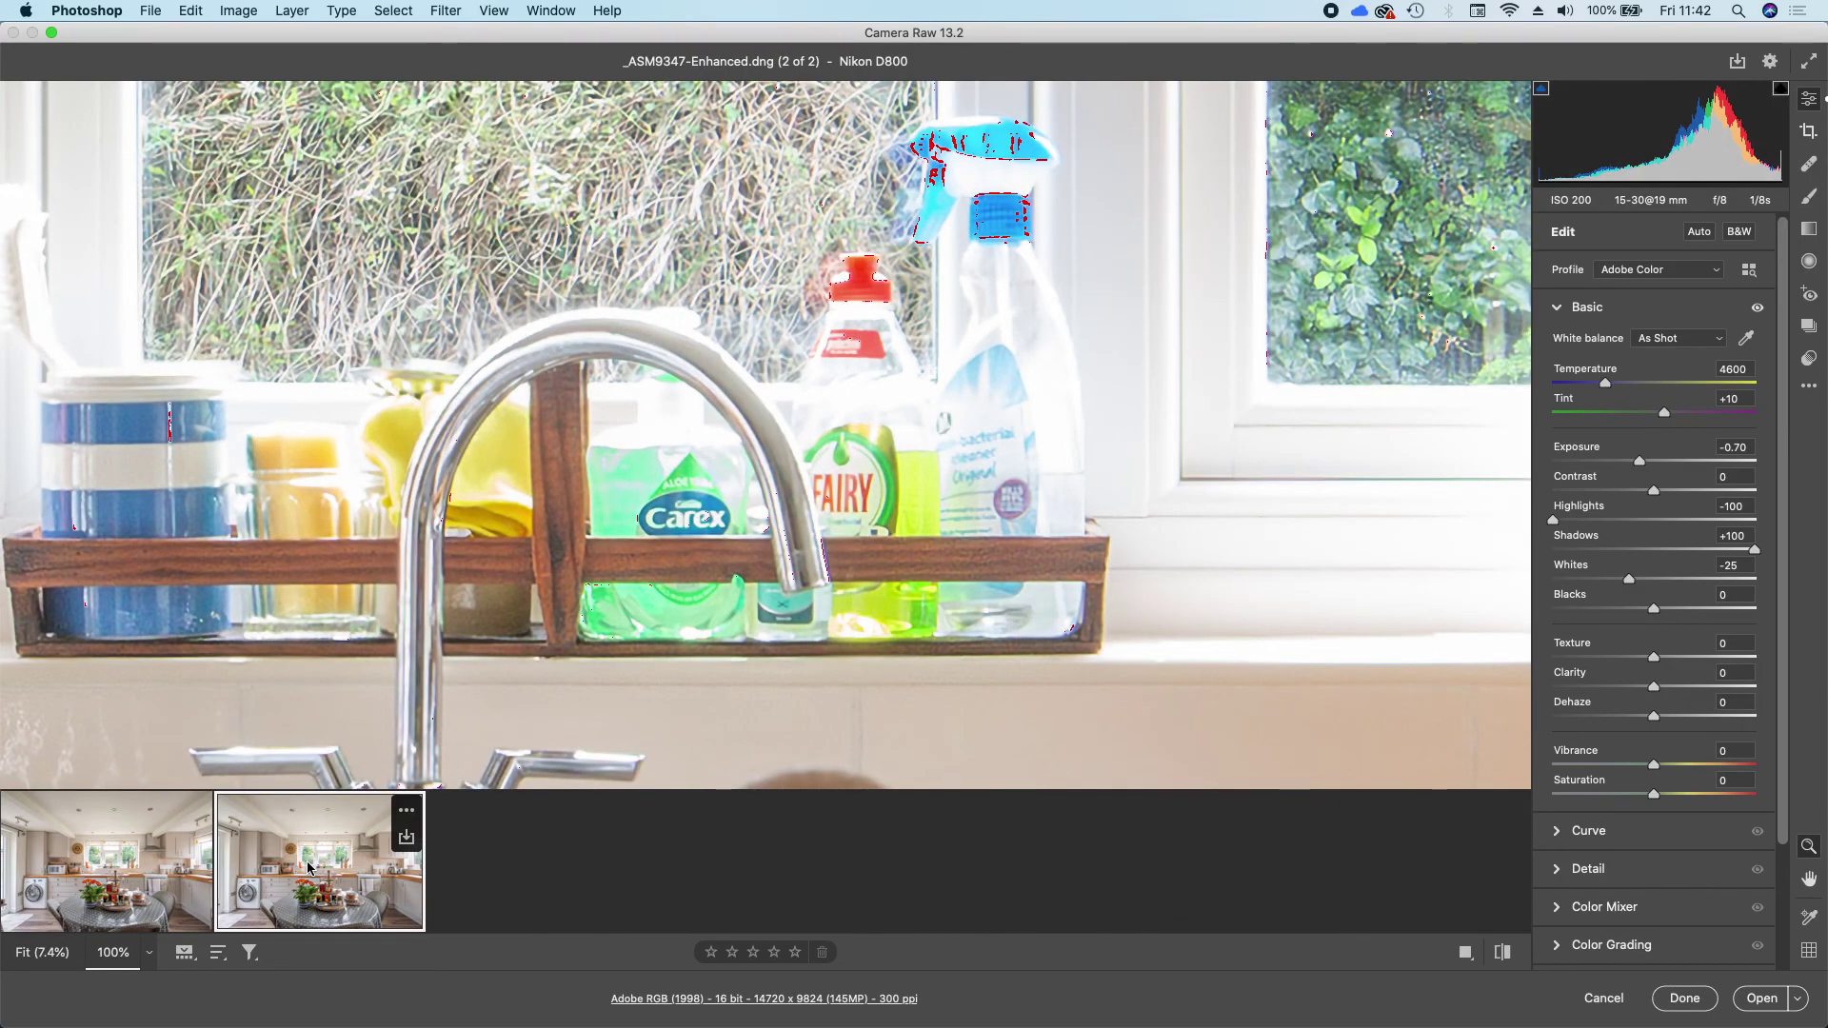
pyautogui.click(148, 869)
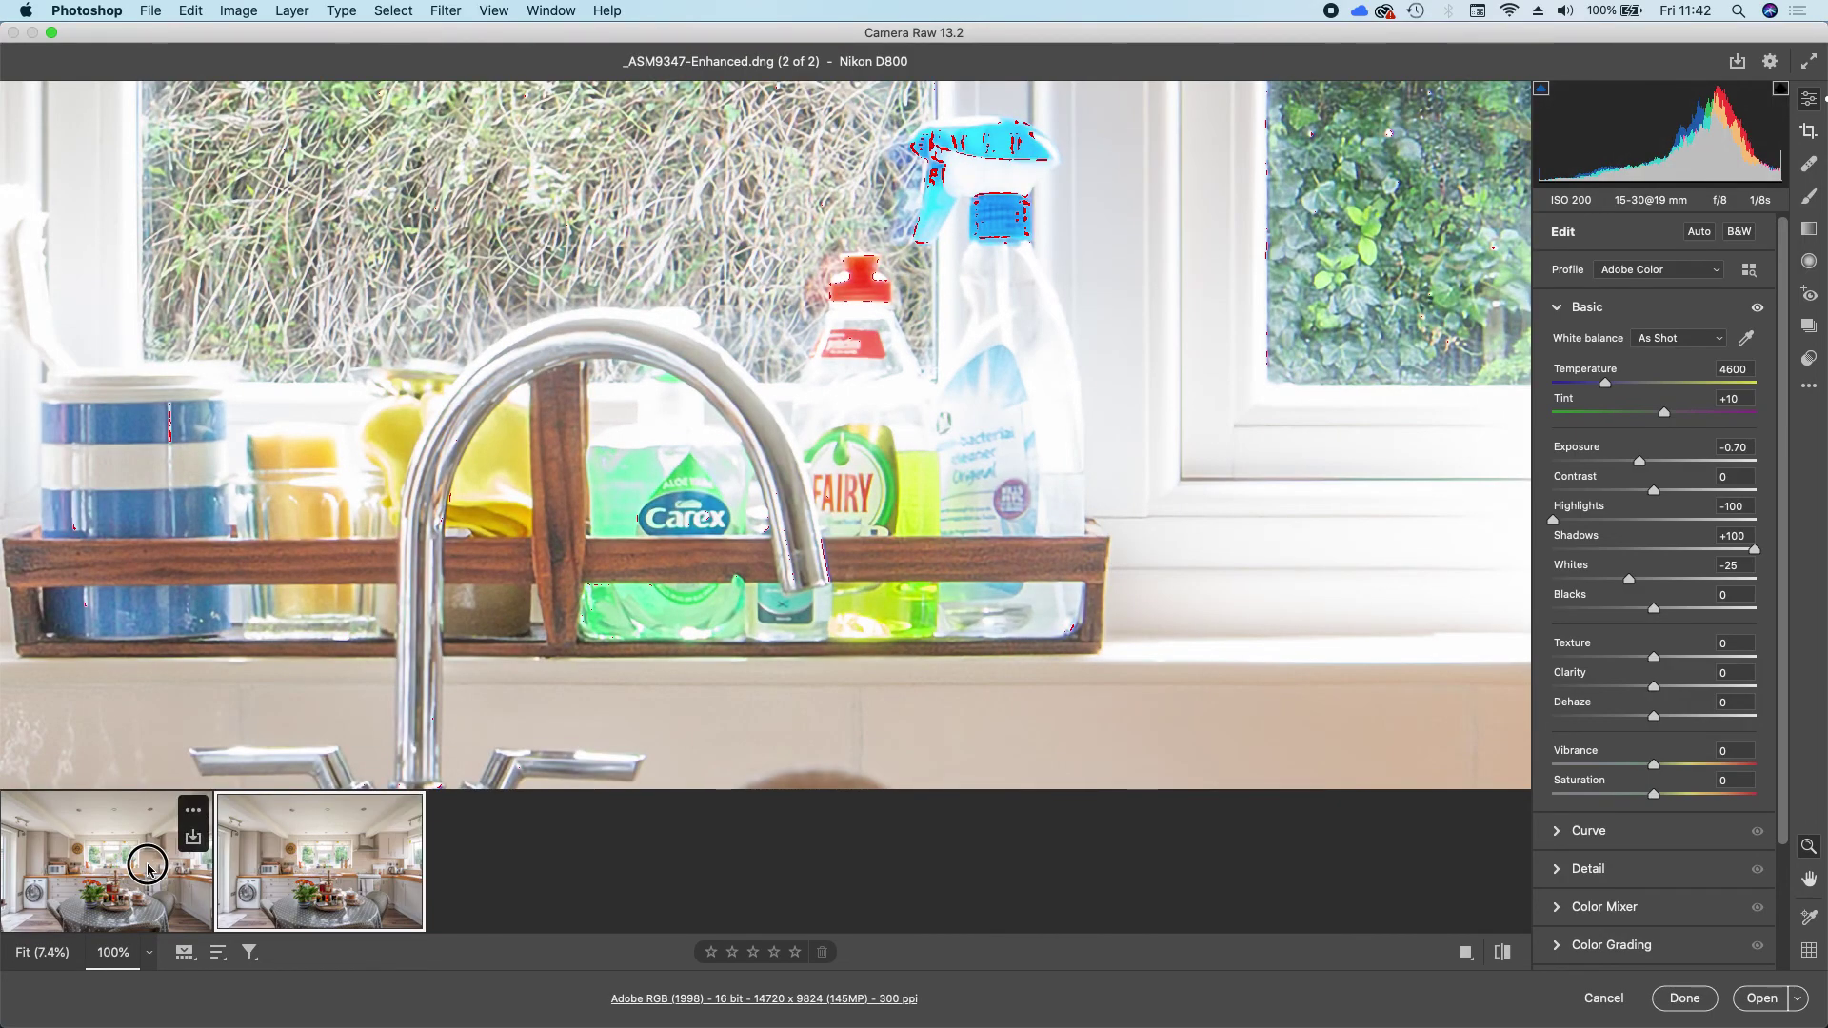
pyautogui.click(353, 887)
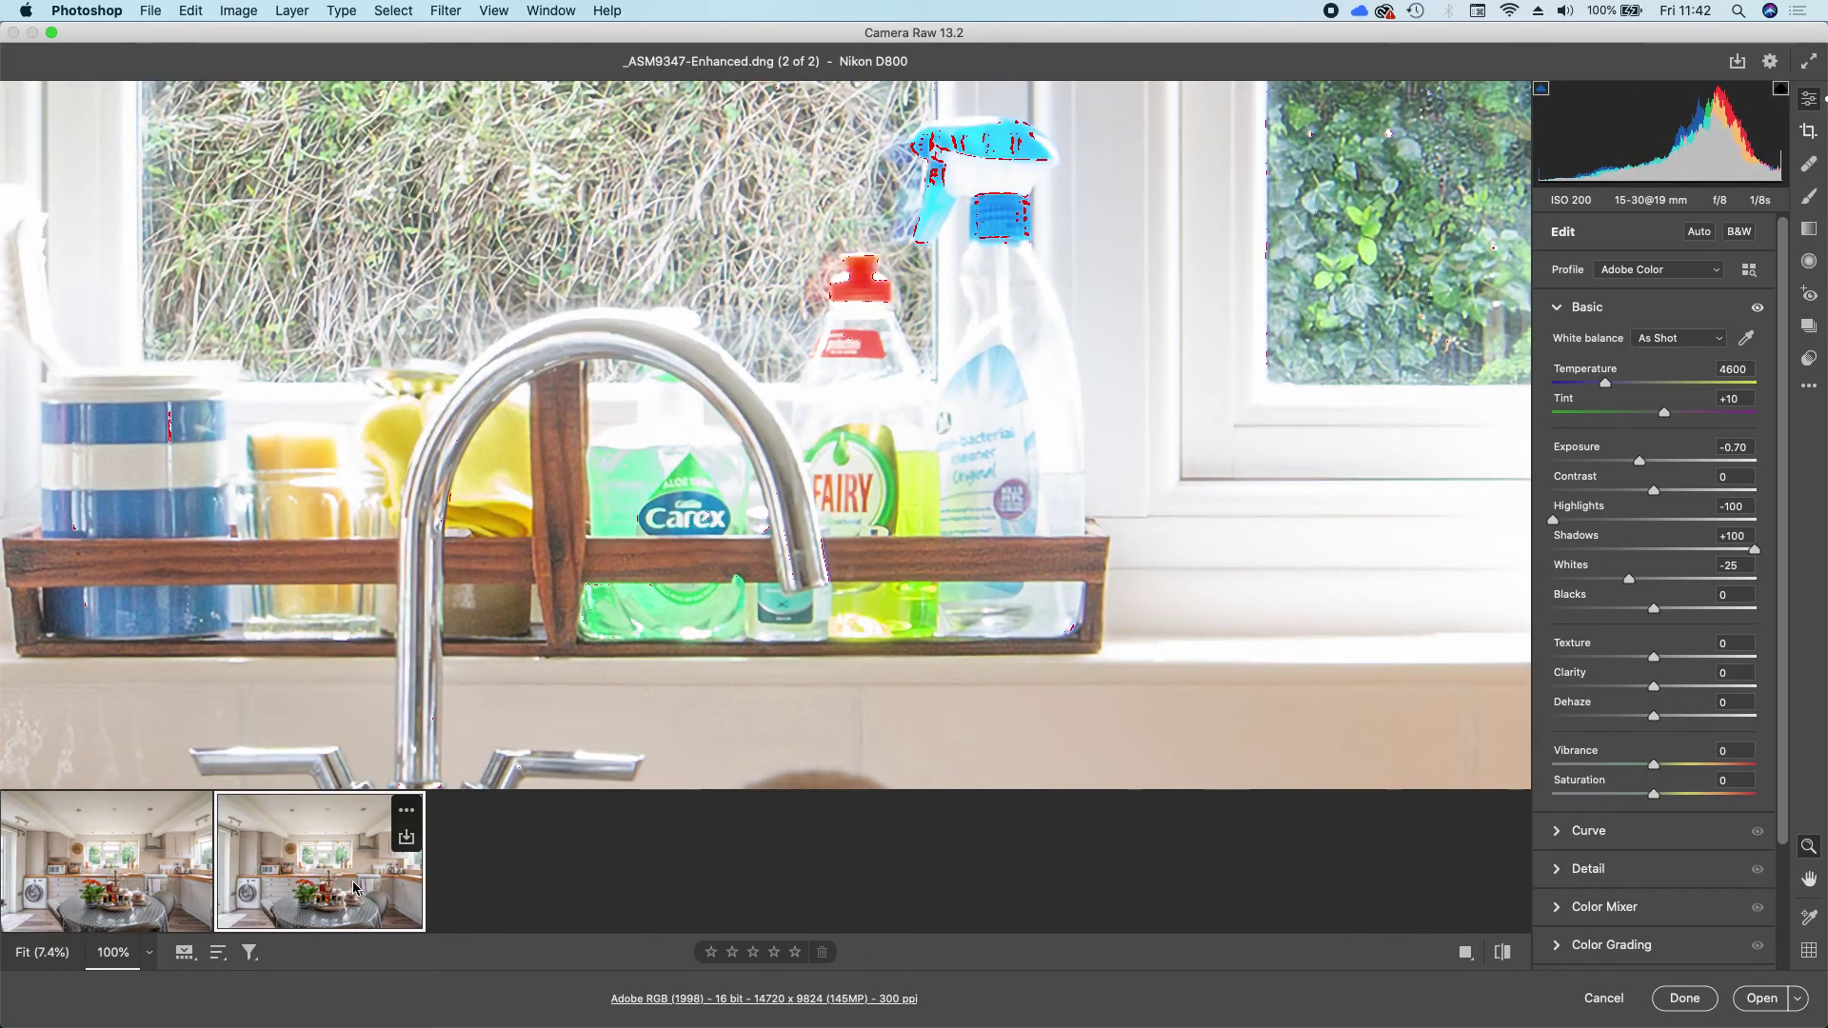